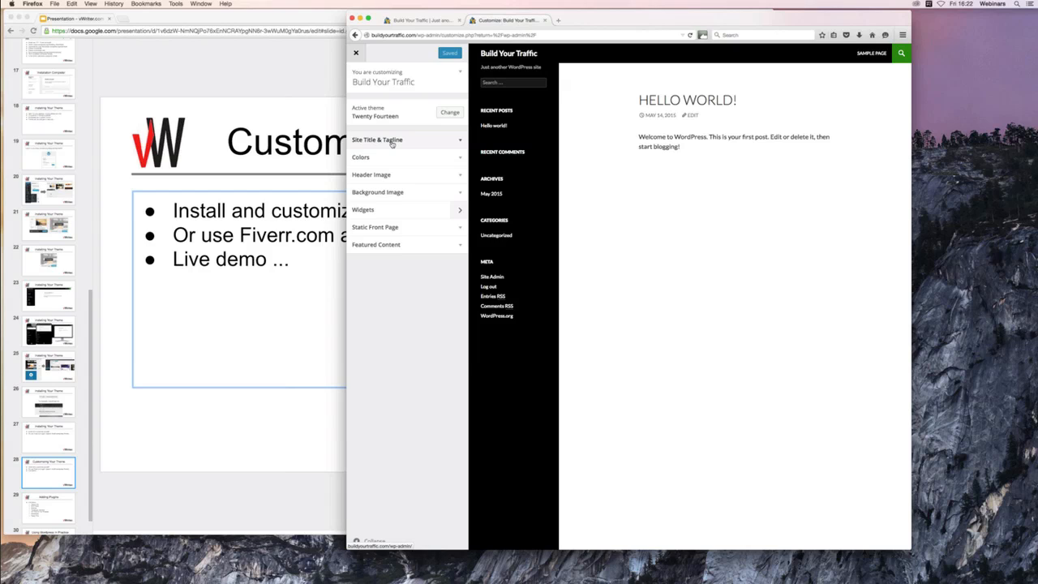
# - Replace the site tagline with "Learn how to build traffic to your website!"
pyautogui.click(393, 142)
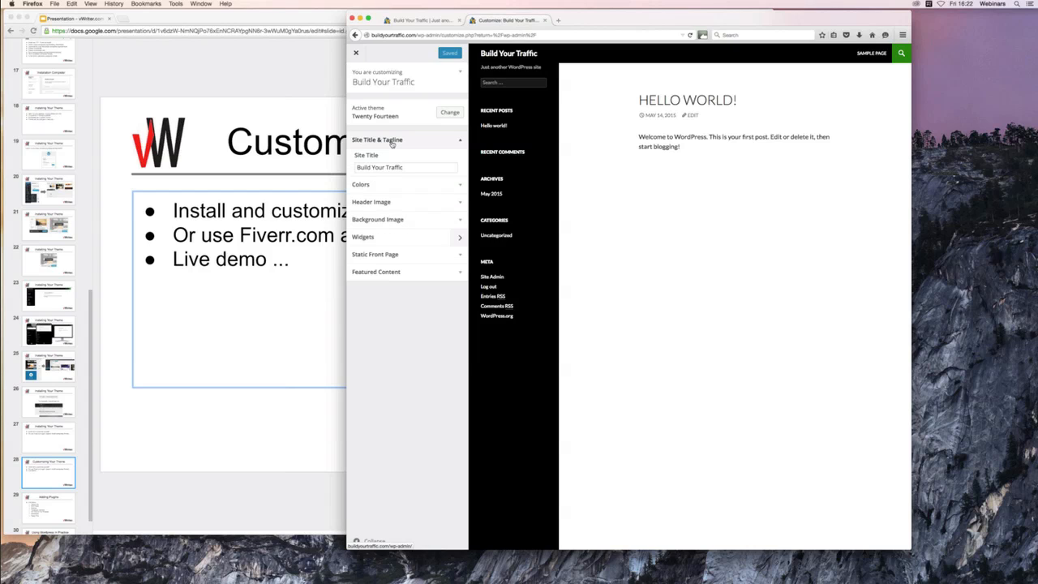
pyautogui.moveTo(431, 195); pyautogui.dragTo(349, 195)
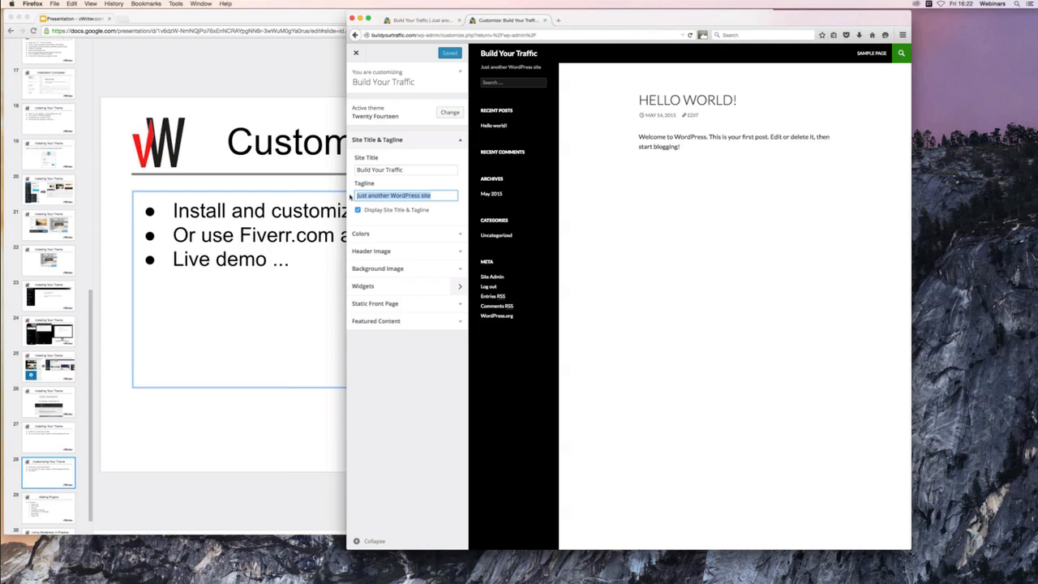
pyautogui.write('Learn how to')
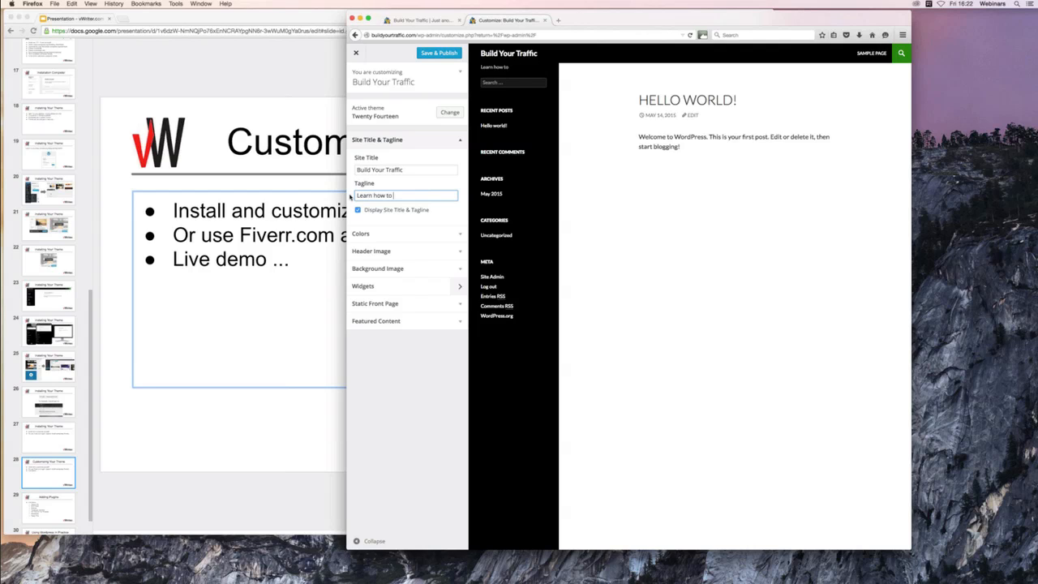
pyautogui.write(' build traffic to your we')
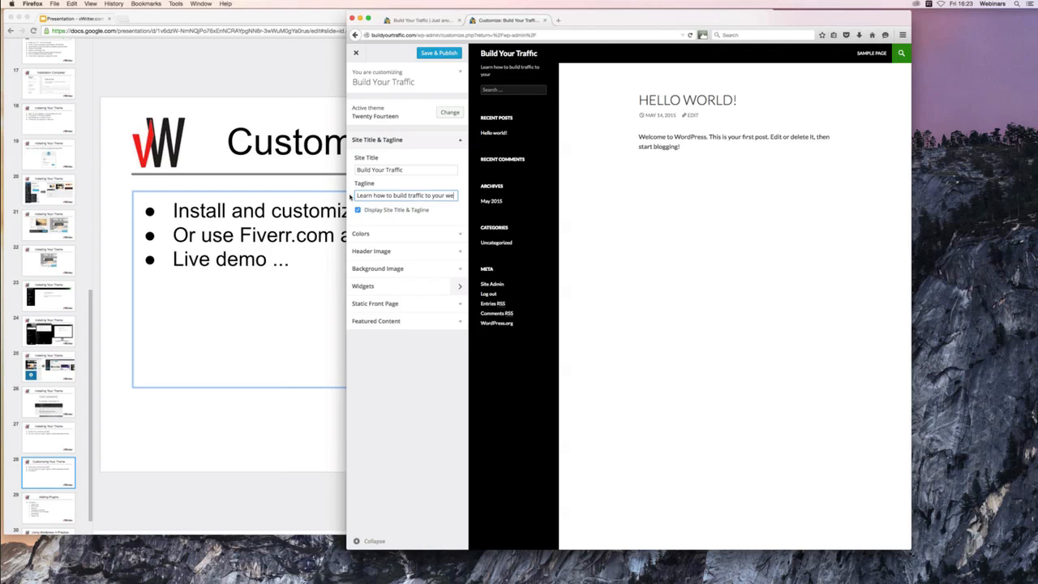
pyautogui.write('bsite!')
pyautogui.moveTo(512, 76); pyautogui.dragTo(477, 71)
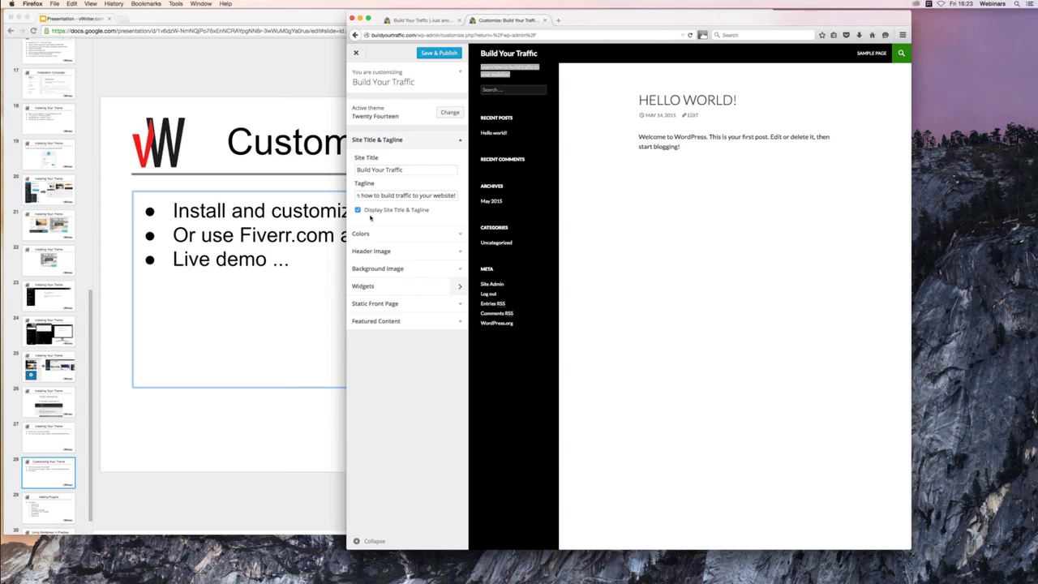
# - Toggle the display of the site title and tagline off and back on
pyautogui.click(358, 210)
pyautogui.click(357, 211)
pyautogui.click(358, 210)
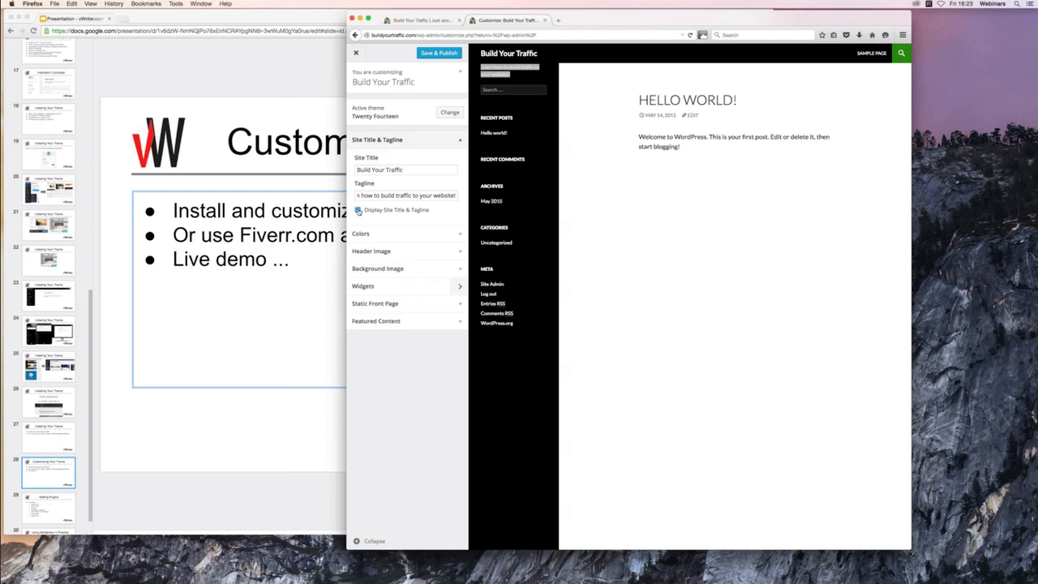
# - Try red (#dd3333) as the site title color and restore it to white (#ffffff)
pyautogui.click(391, 235)
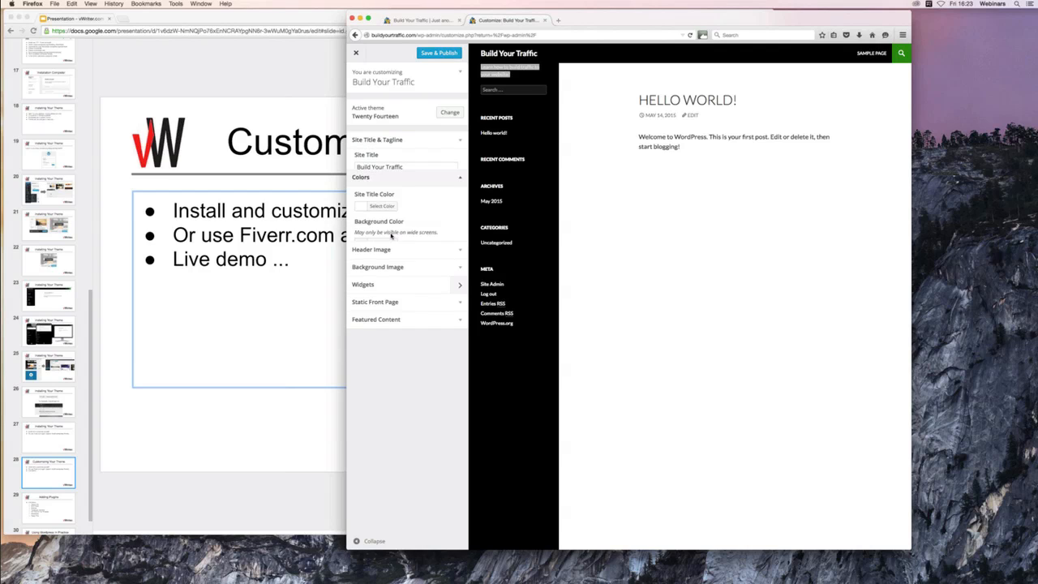
pyautogui.click(383, 188)
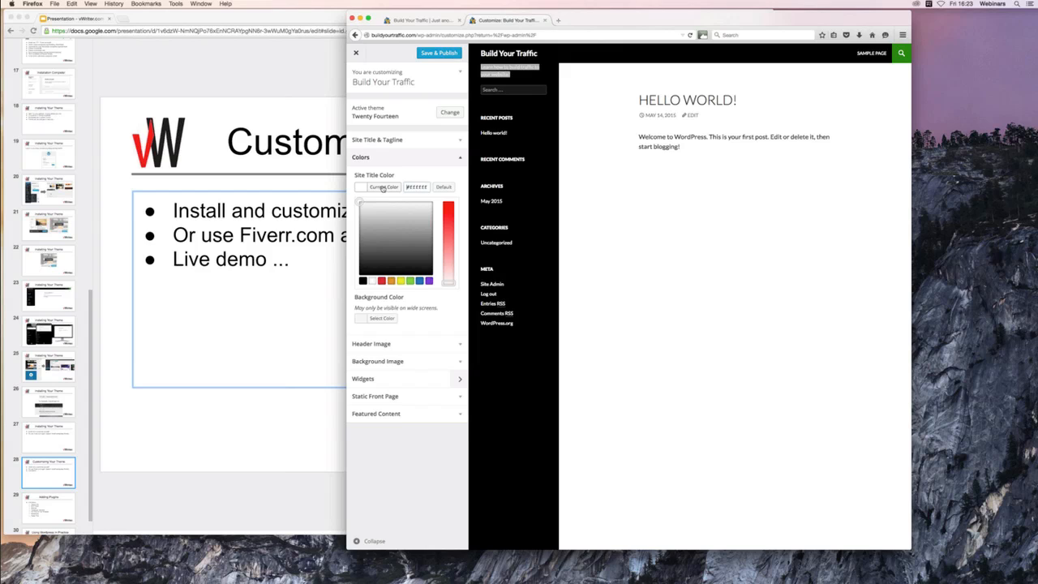
pyautogui.click(383, 282)
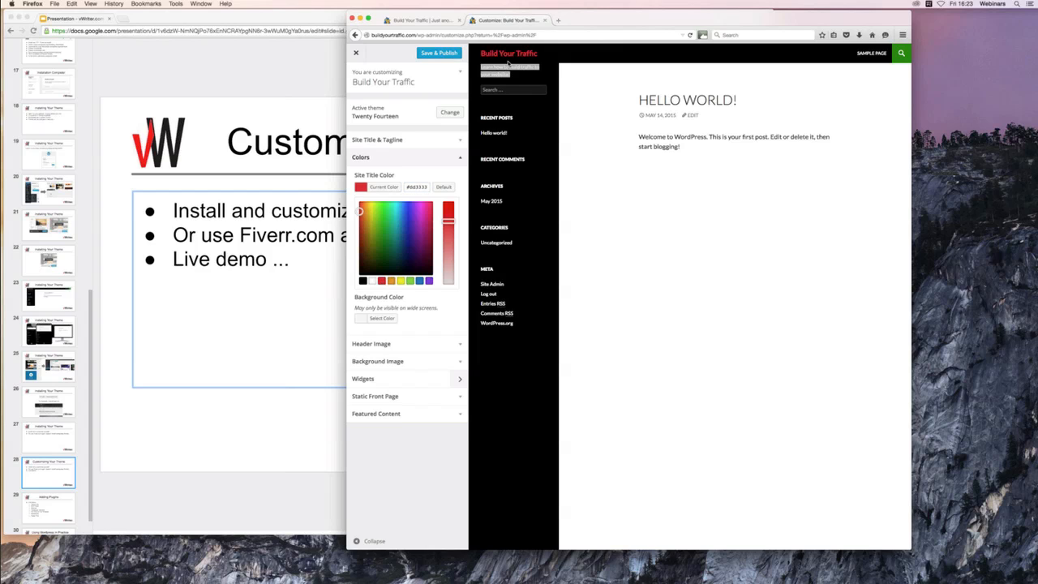
pyautogui.click(373, 281)
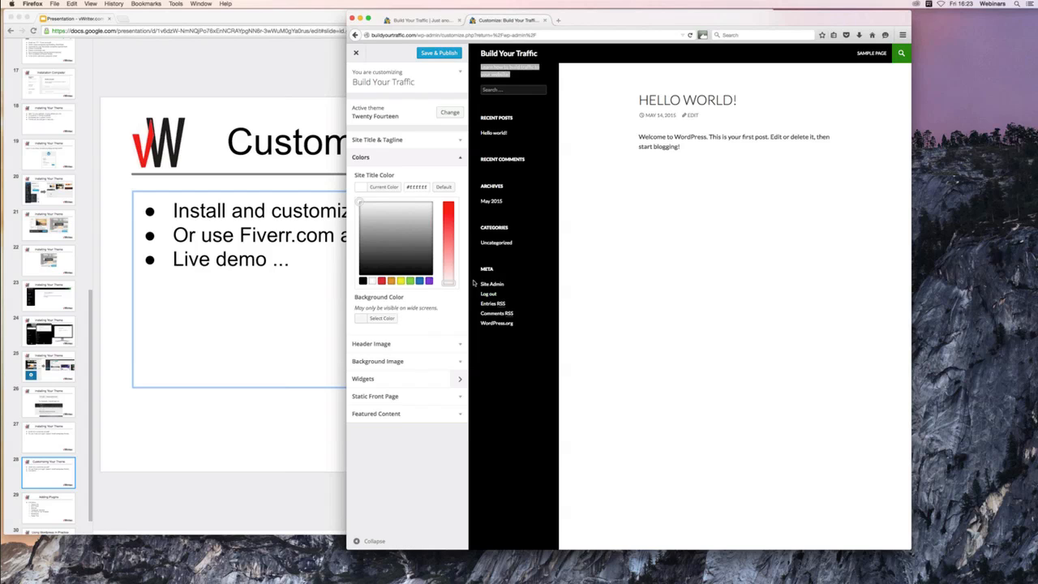
pyautogui.click(439, 179)
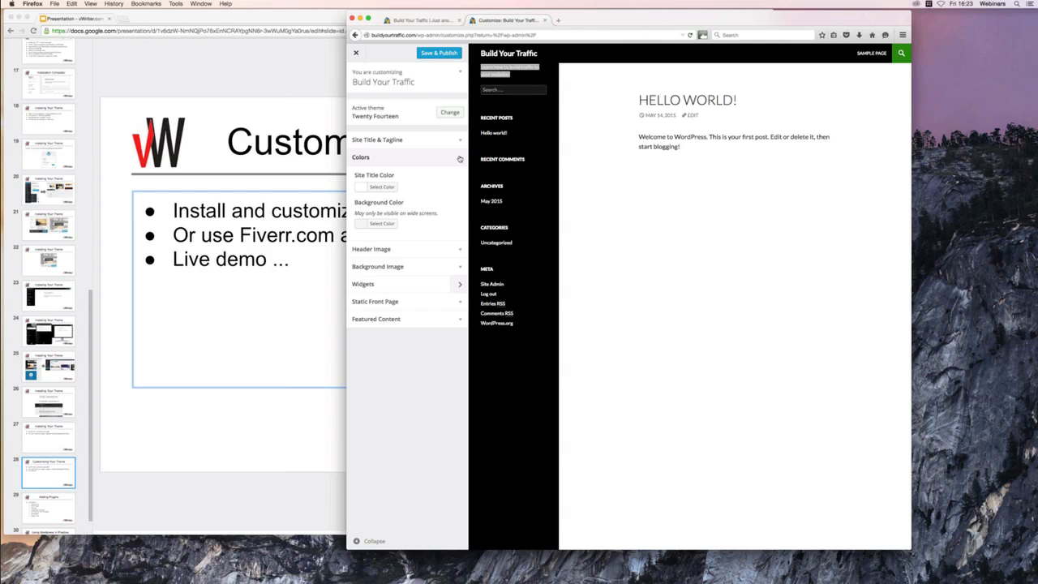
pyautogui.click(459, 159)
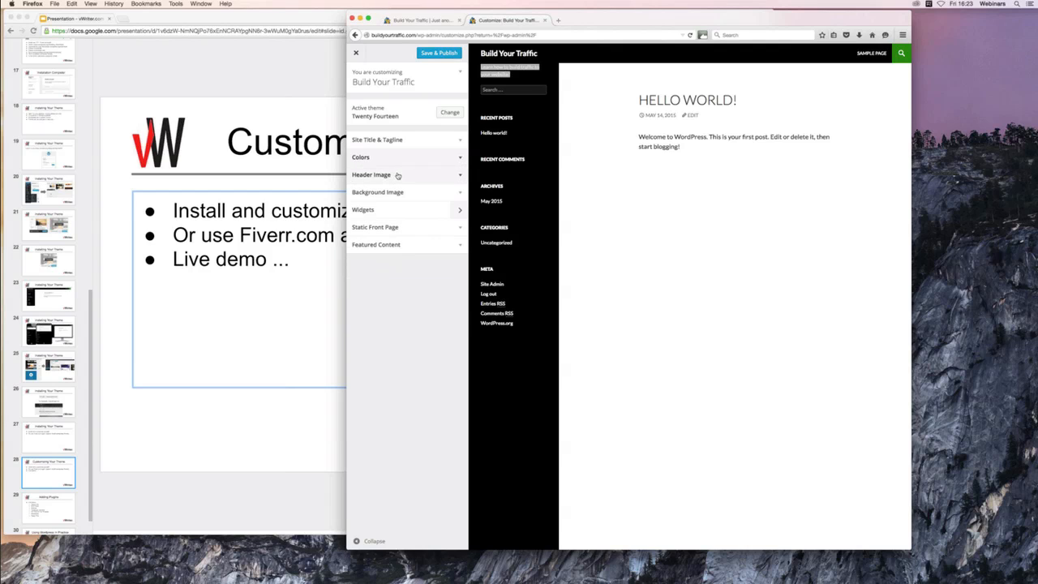
# - Set buildyourtraffic-cover.png from the media library as the header image, skipping cropping
pyautogui.click(397, 175)
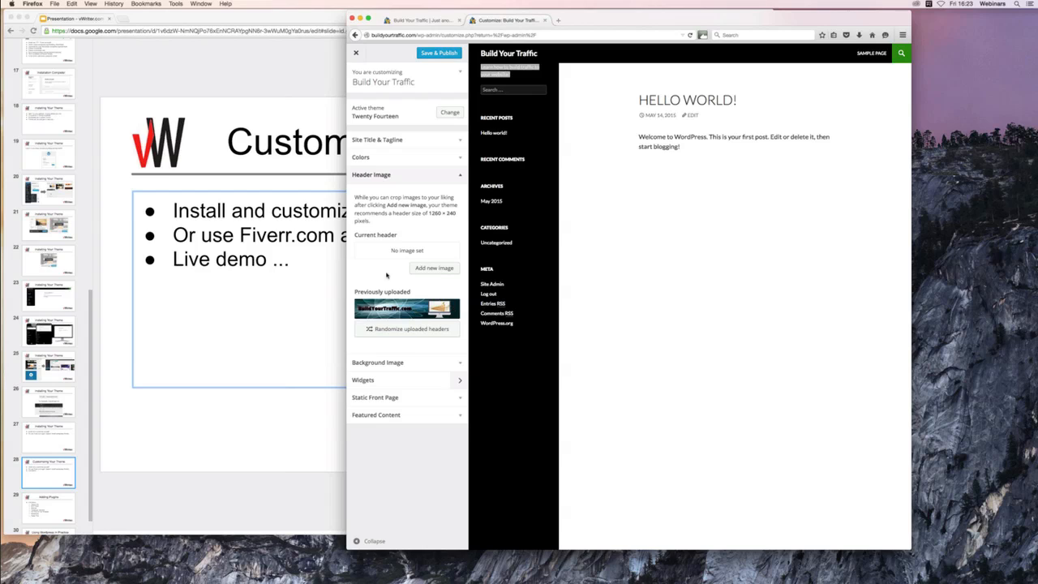
pyautogui.click(430, 268)
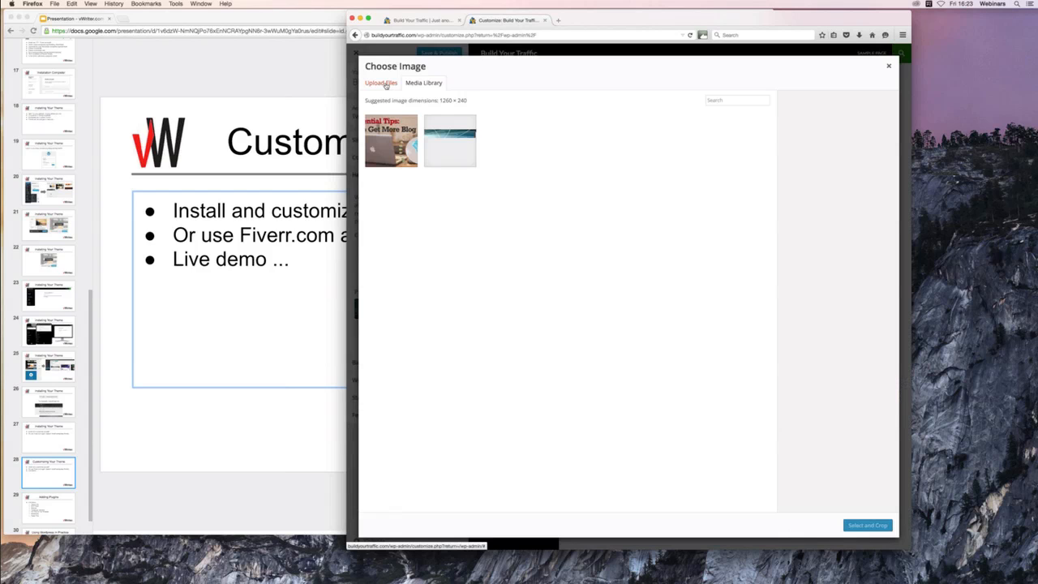
pyautogui.click(386, 84)
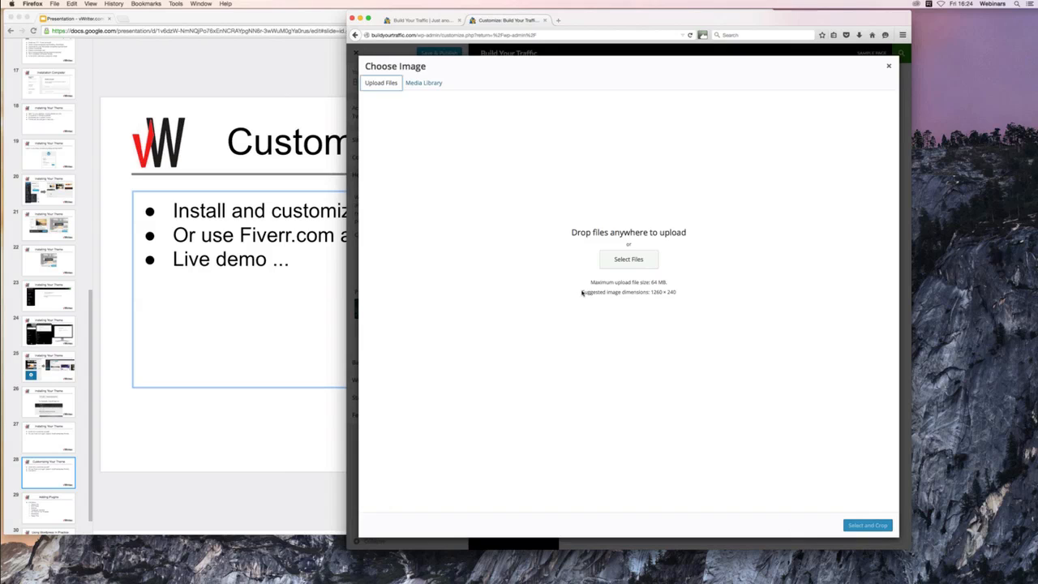
pyautogui.moveTo(582, 293); pyautogui.dragTo(675, 291)
pyautogui.click(421, 84)
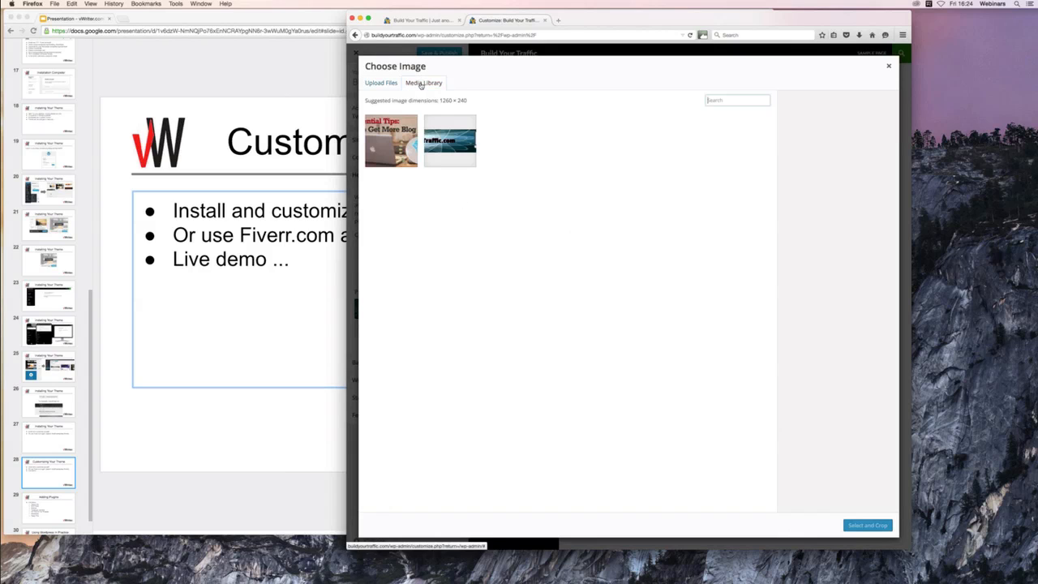
pyautogui.click(459, 147)
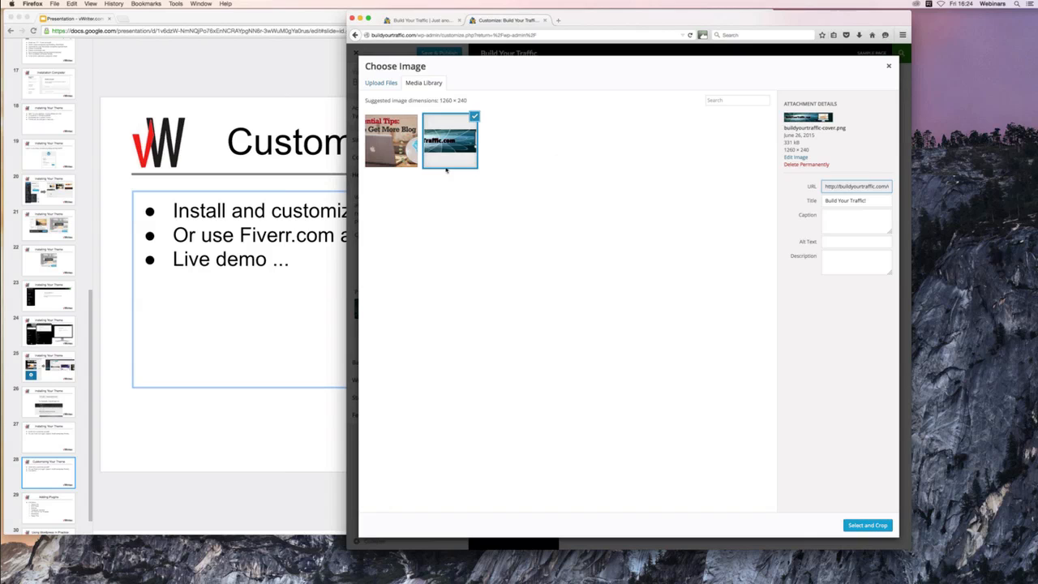
pyautogui.click(862, 525)
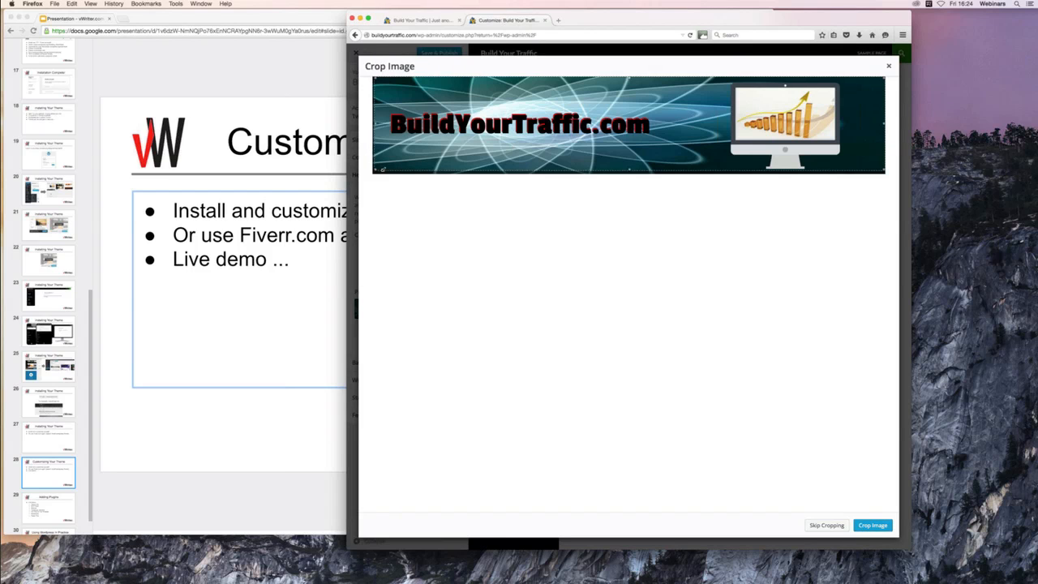
pyautogui.moveTo(374, 172)
pyautogui.mouseDown()
pyautogui.moveTo(413, 156)
pyautogui.moveTo(369, 175)
pyautogui.mouseUp()
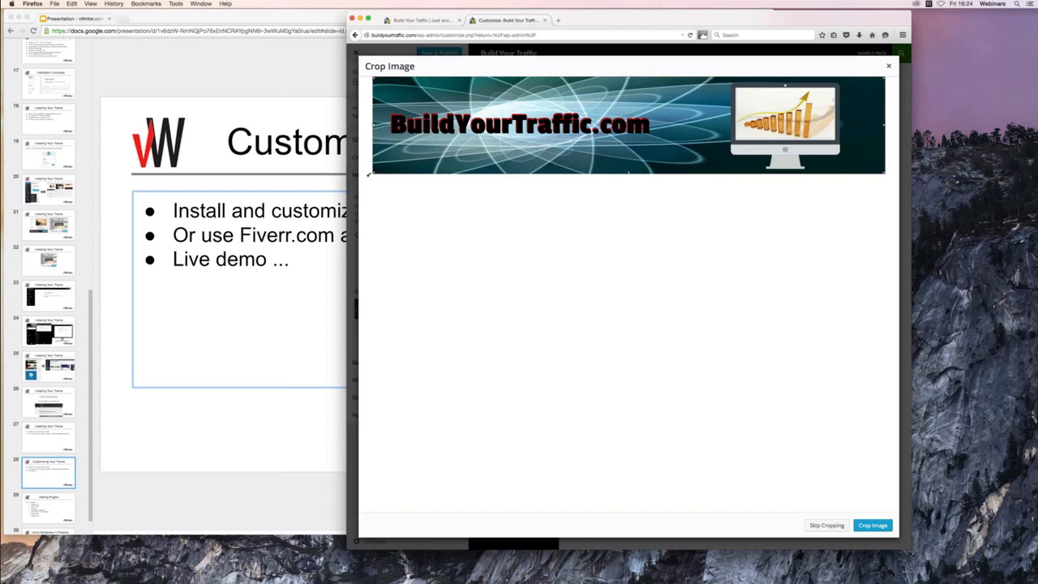
pyautogui.click(825, 525)
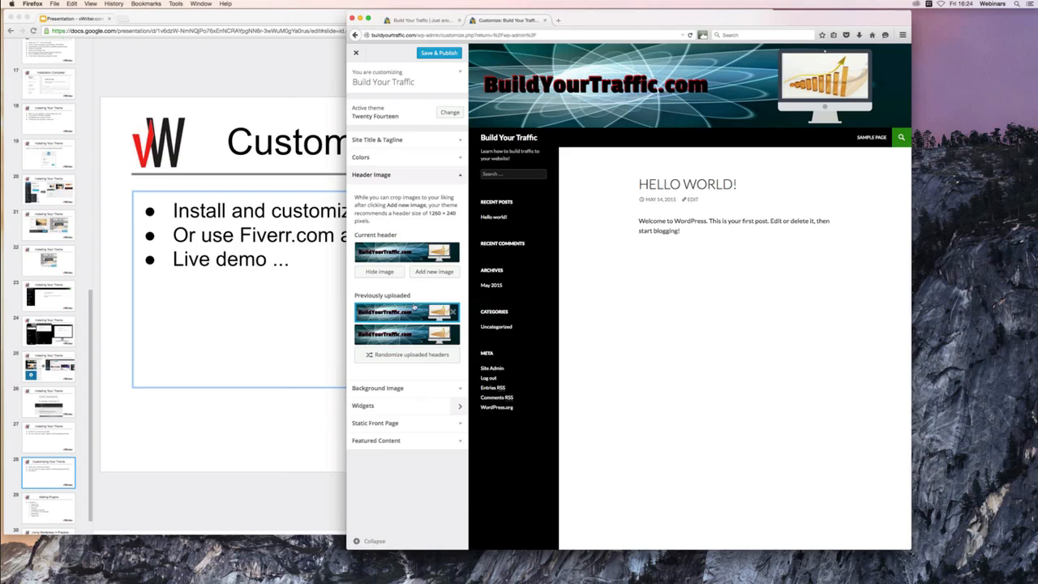
# - Move the Search widget in the primary sidebar between the Categories and Meta widgets
pyautogui.click(395, 387)
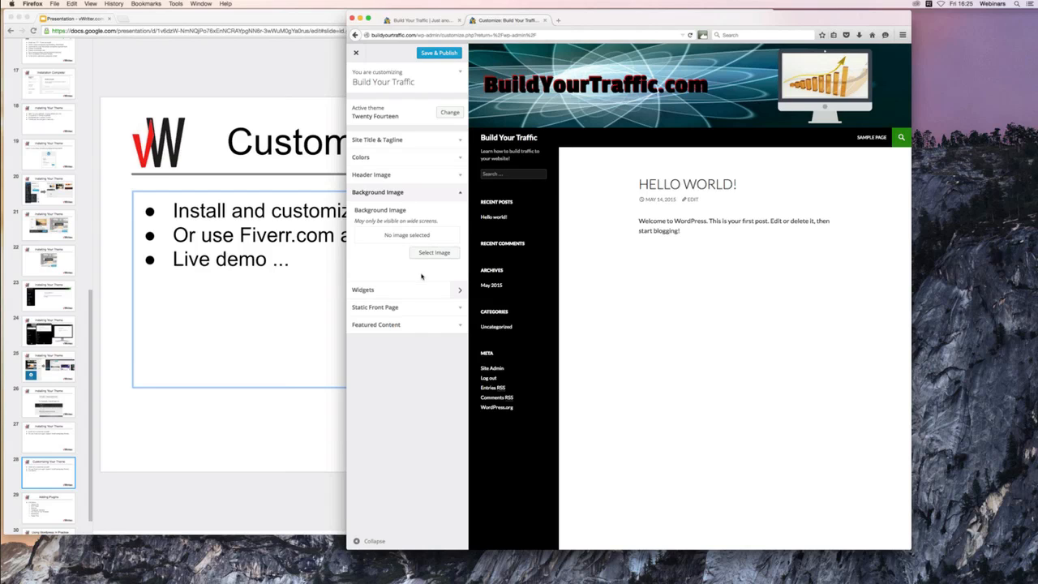
pyautogui.click(459, 290)
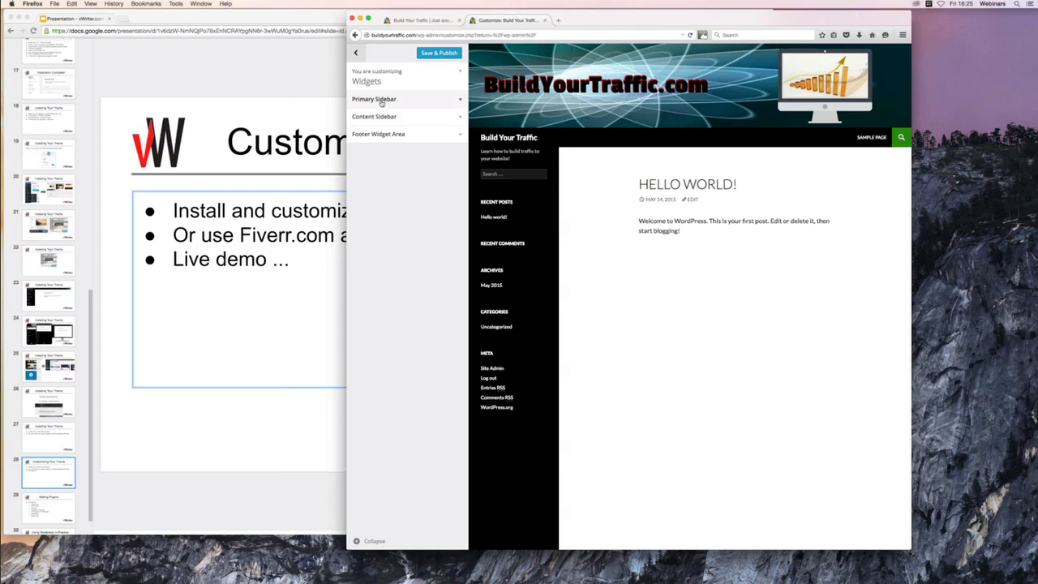
pyautogui.click(381, 100)
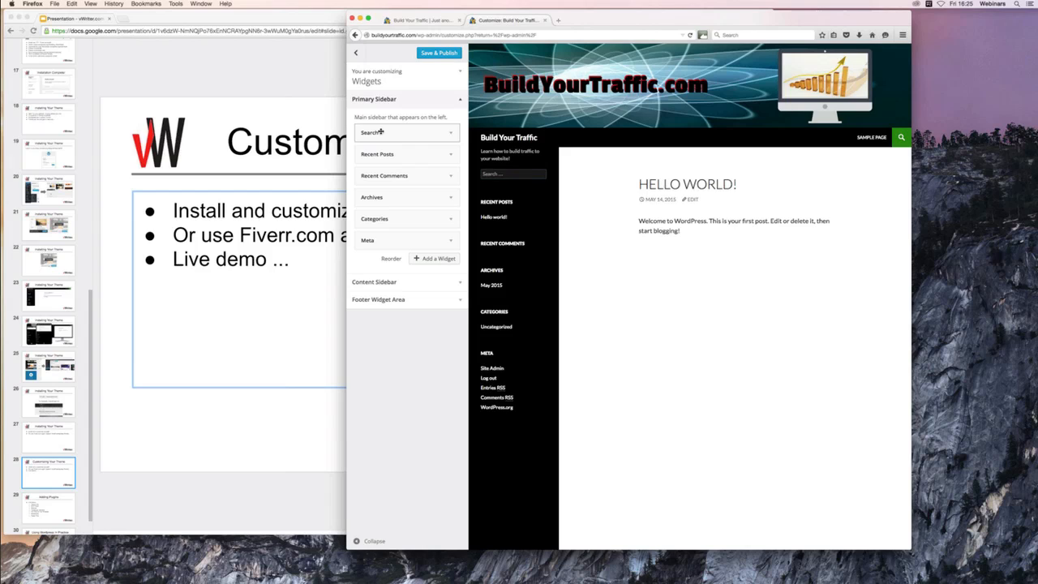
pyautogui.moveTo(380, 131); pyautogui.dragTo(381, 218)
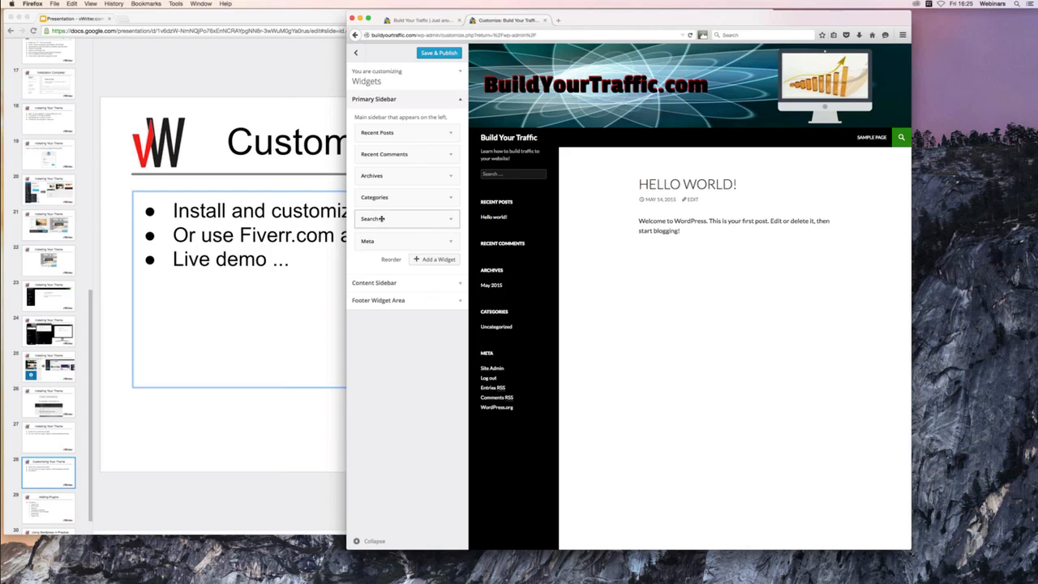
# - Give the Search widget the title "Search"
pyautogui.click(381, 218)
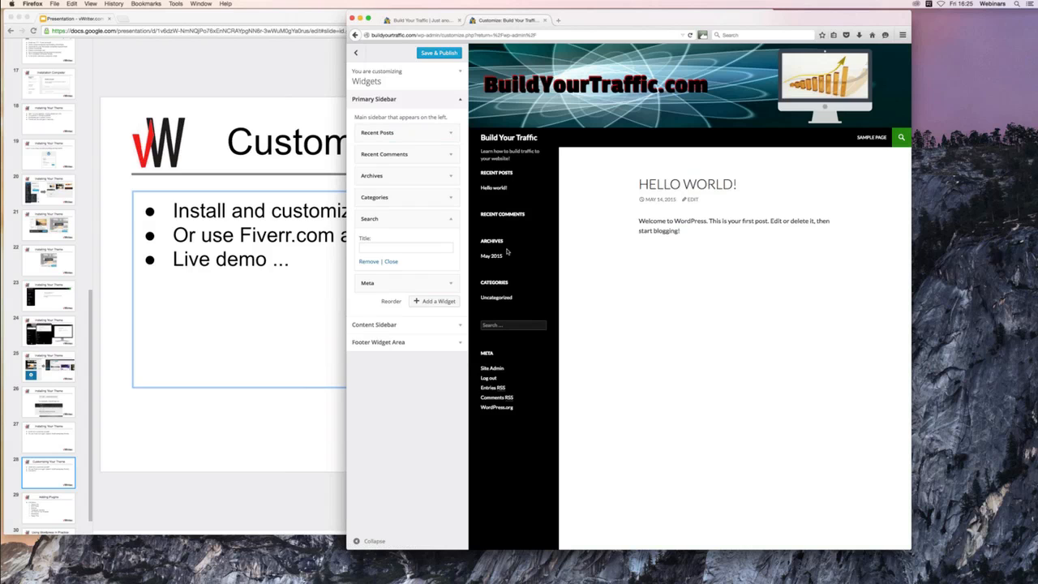
pyautogui.click(394, 246)
pyautogui.write('Searh')
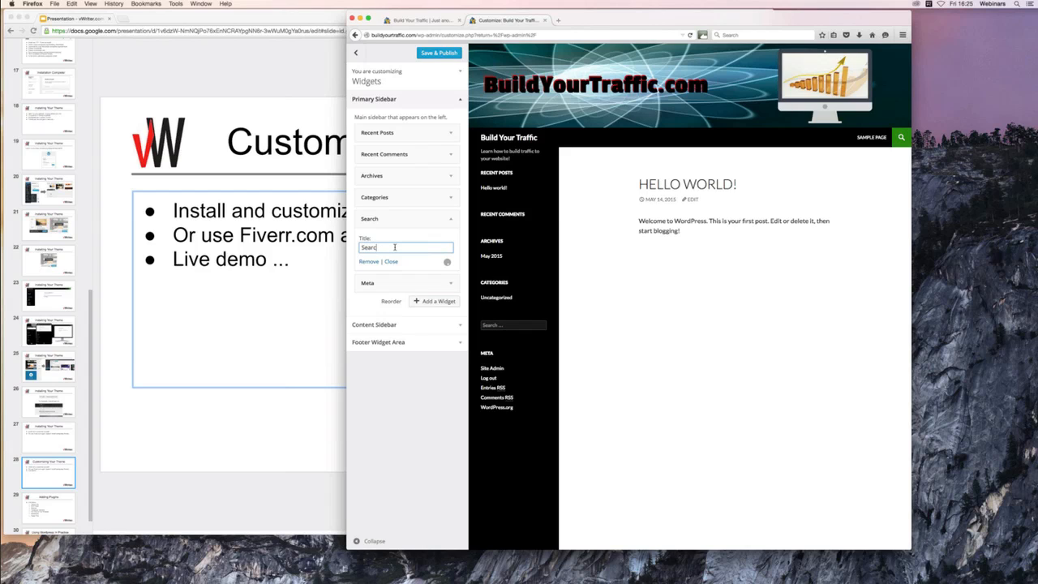
pyautogui.write('h')
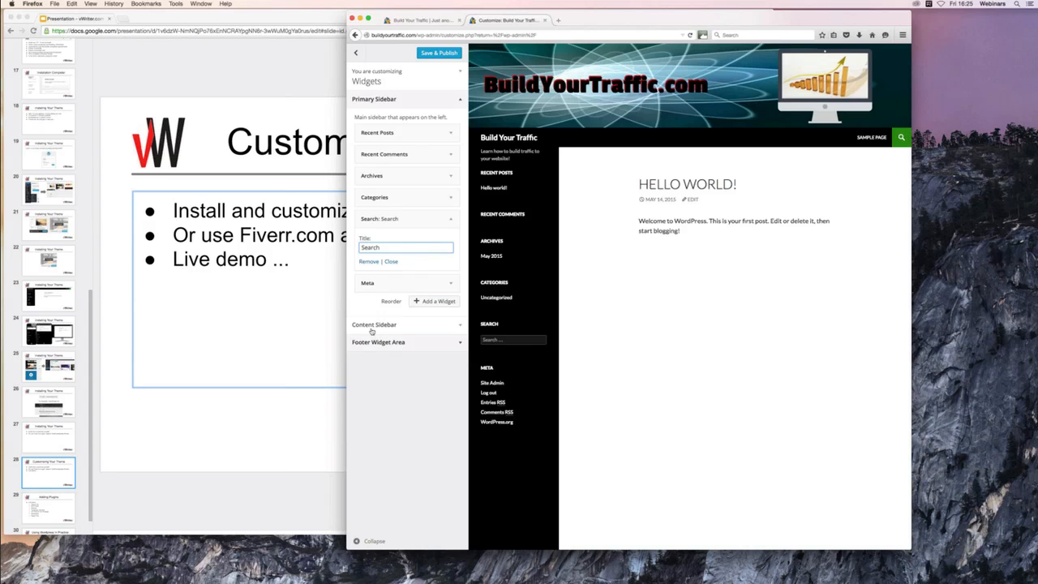
# - Add a Text widget to the primary sidebar
pyautogui.click(431, 302)
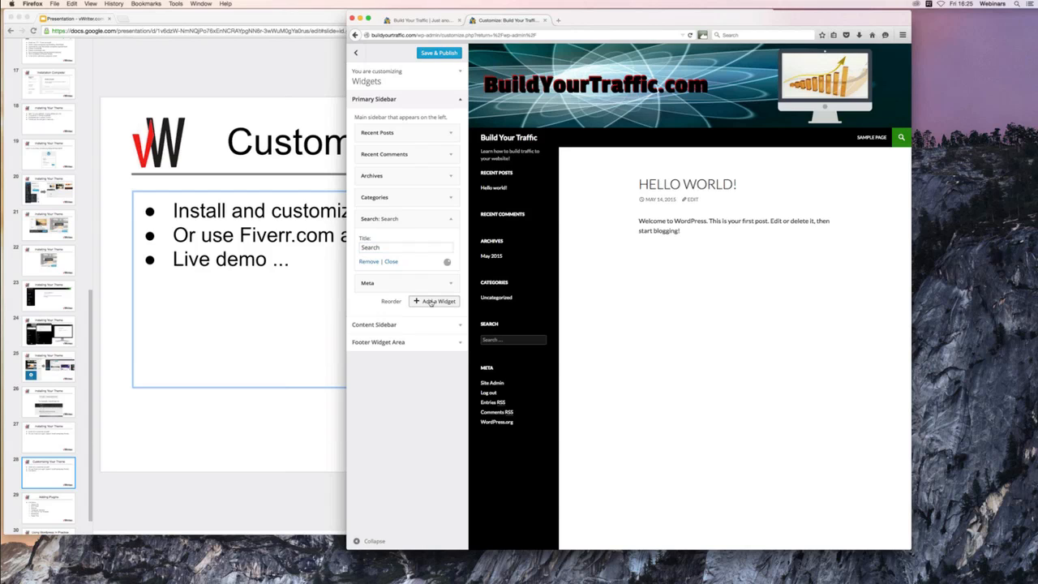
pyautogui.click(431, 302)
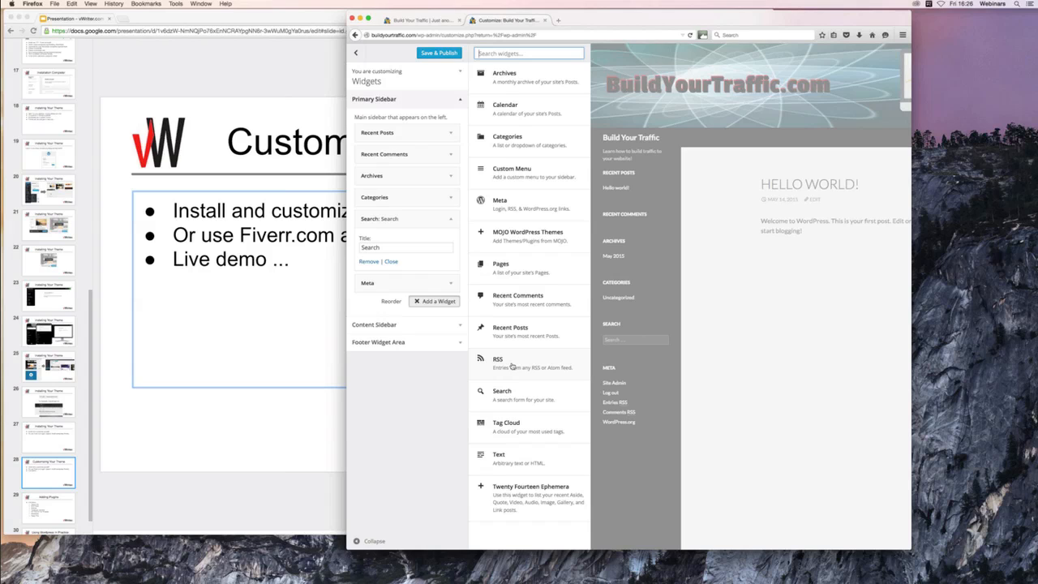
pyautogui.click(512, 463)
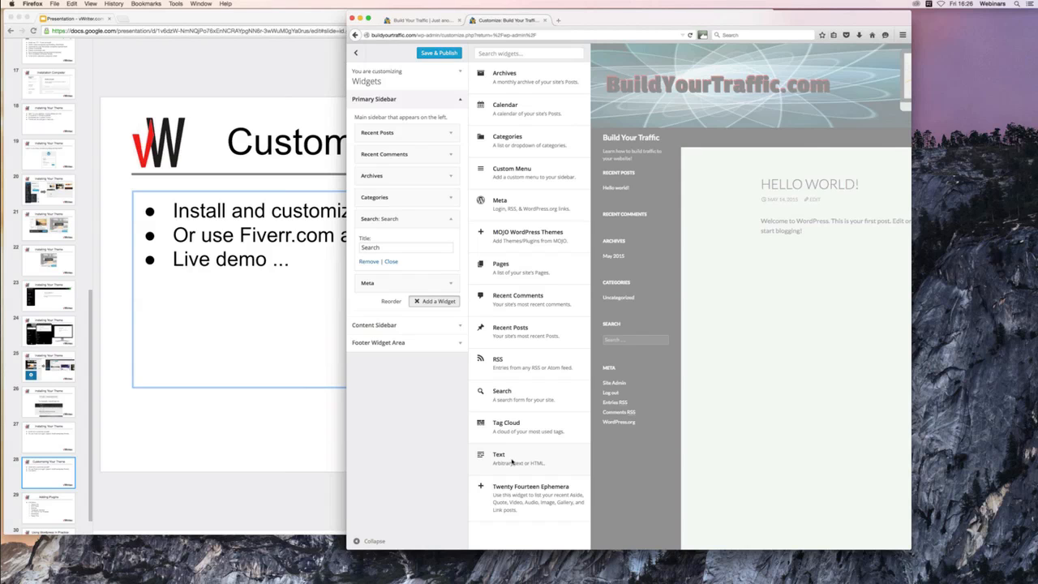
pyautogui.click(512, 460)
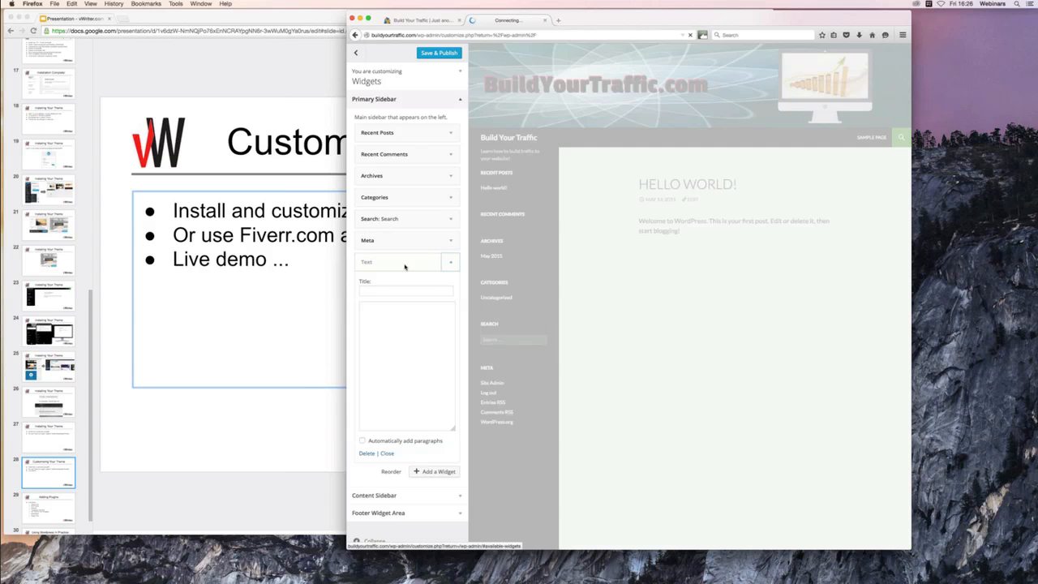
pyautogui.click(389, 290)
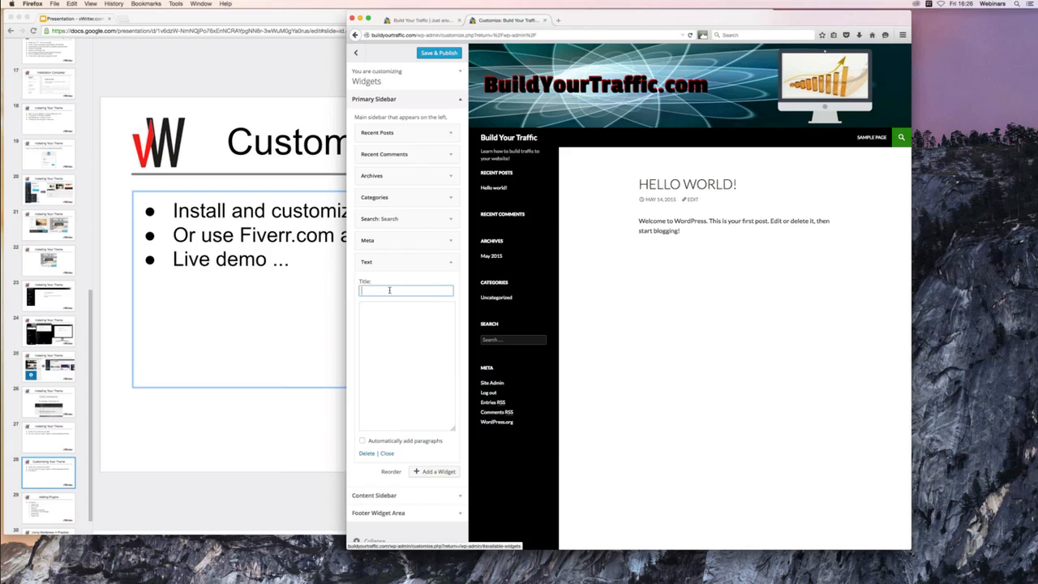
pyautogui.write('Rec')
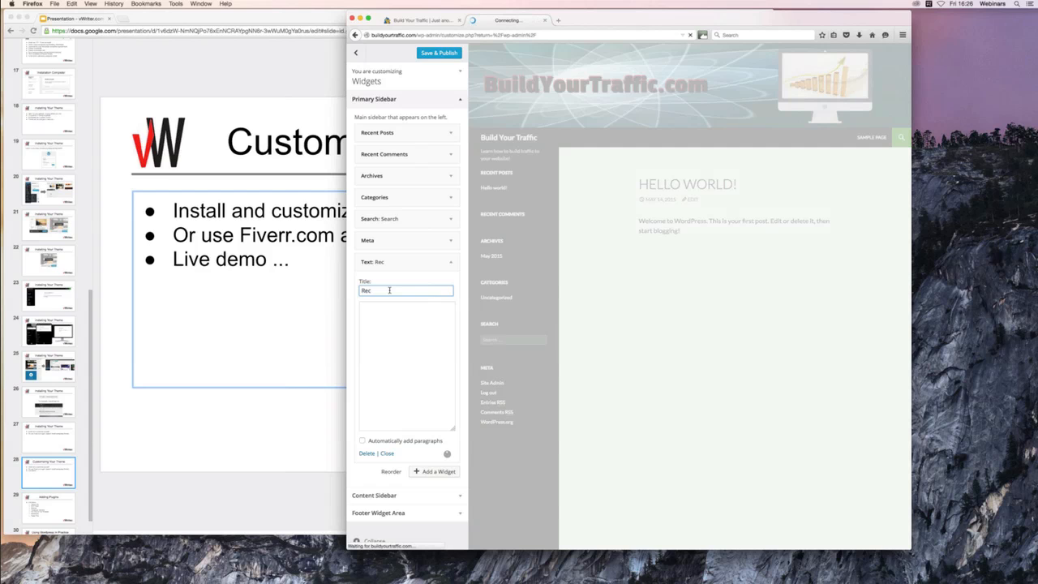
pyautogui.press('BackSpace')
pyautogui.press('BackSpace')
pyautogui.press('BackSpace')
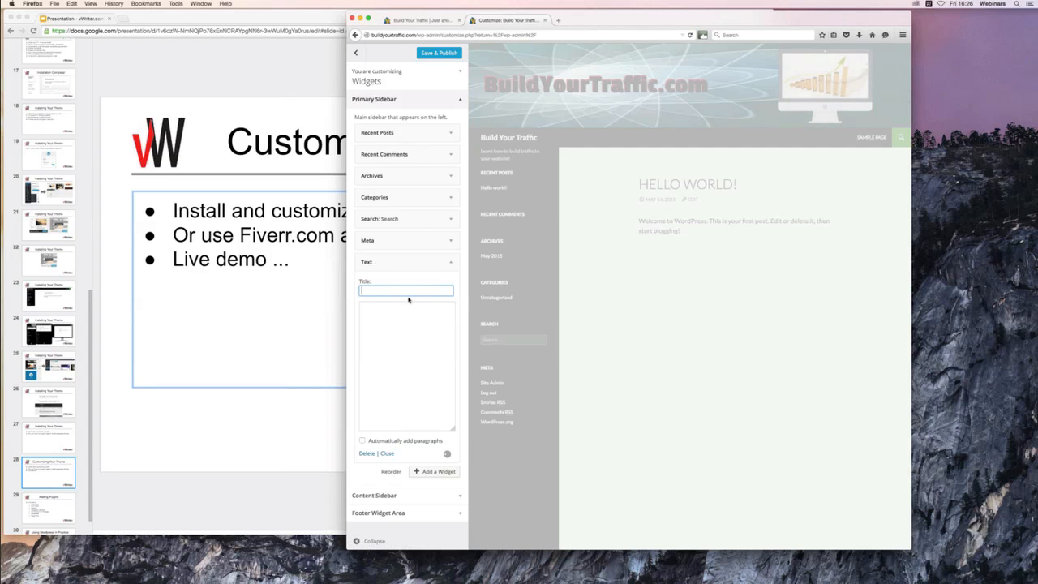
# - Enter "Hello everyone!" as the content of the primary sidebar's Text widget and collapse the widget
pyautogui.click(405, 329)
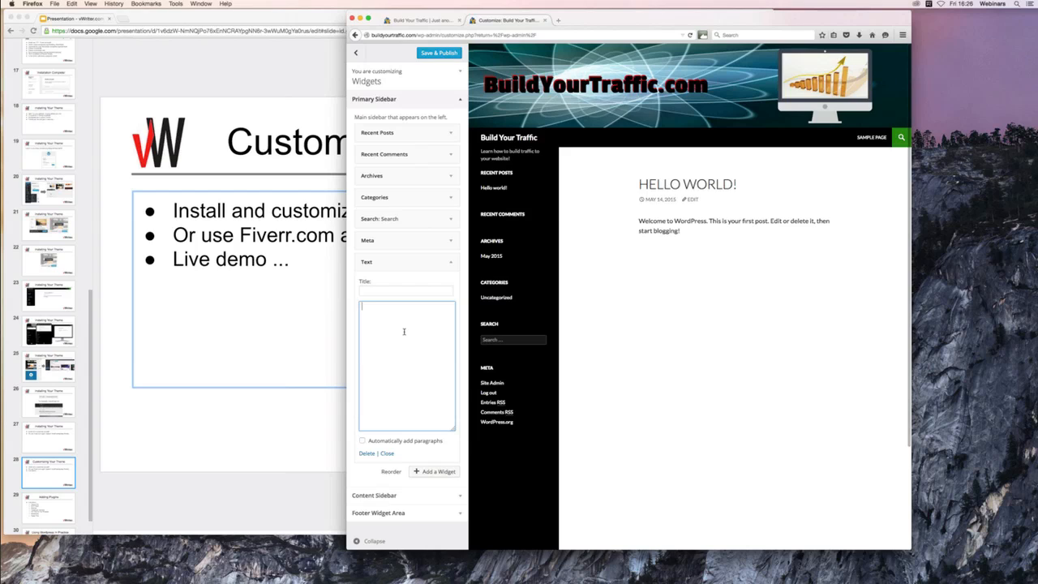
pyautogui.write('Hello ever')
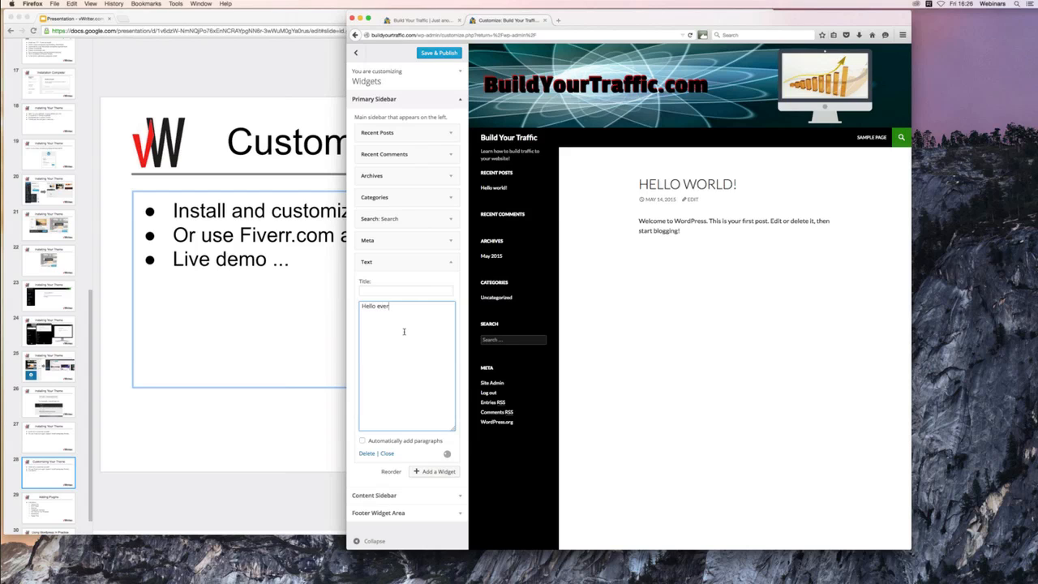
pyautogui.write('y')
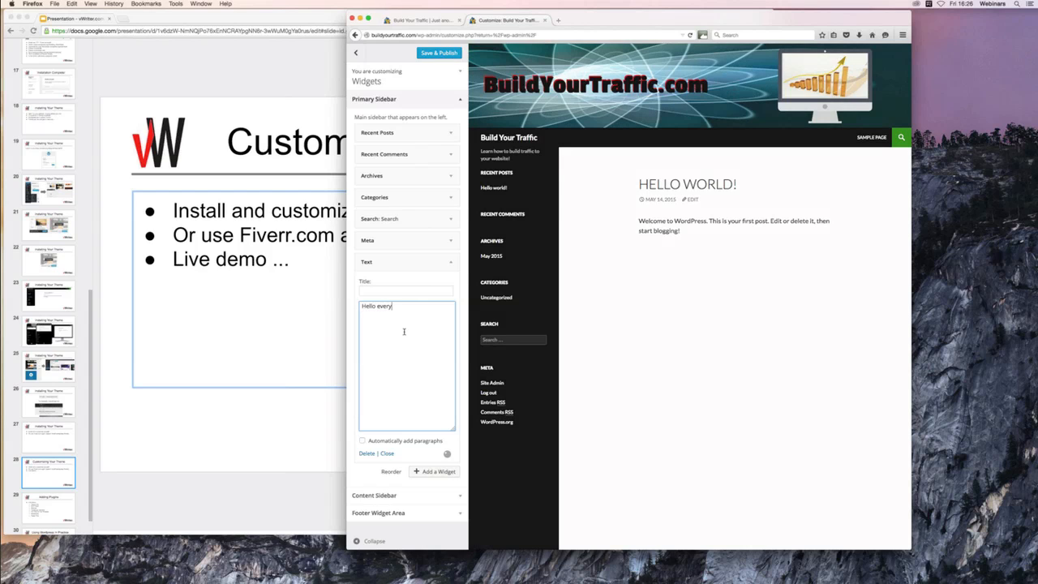
pyautogui.write('one!')
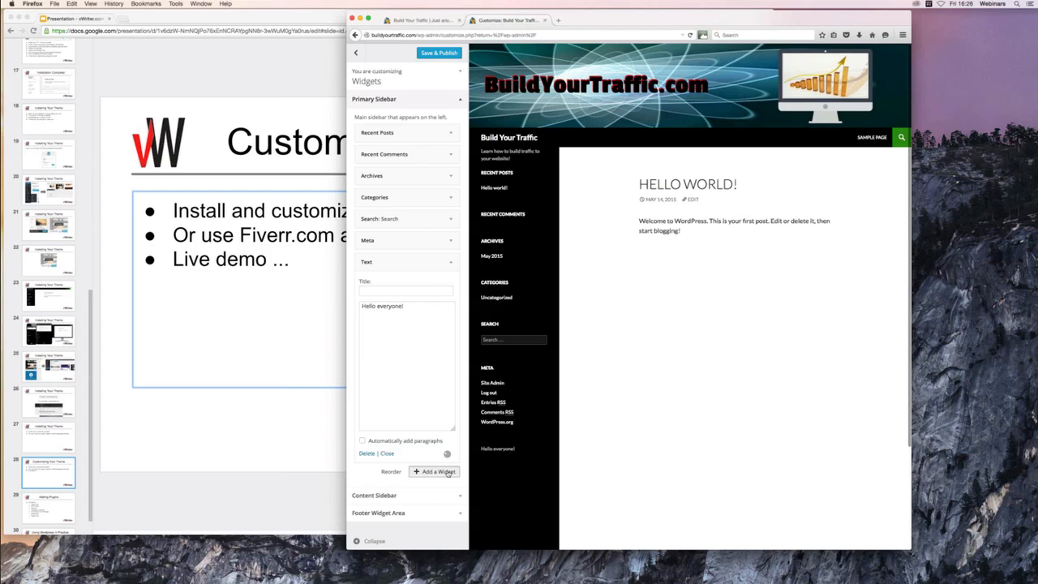
pyautogui.click(446, 473)
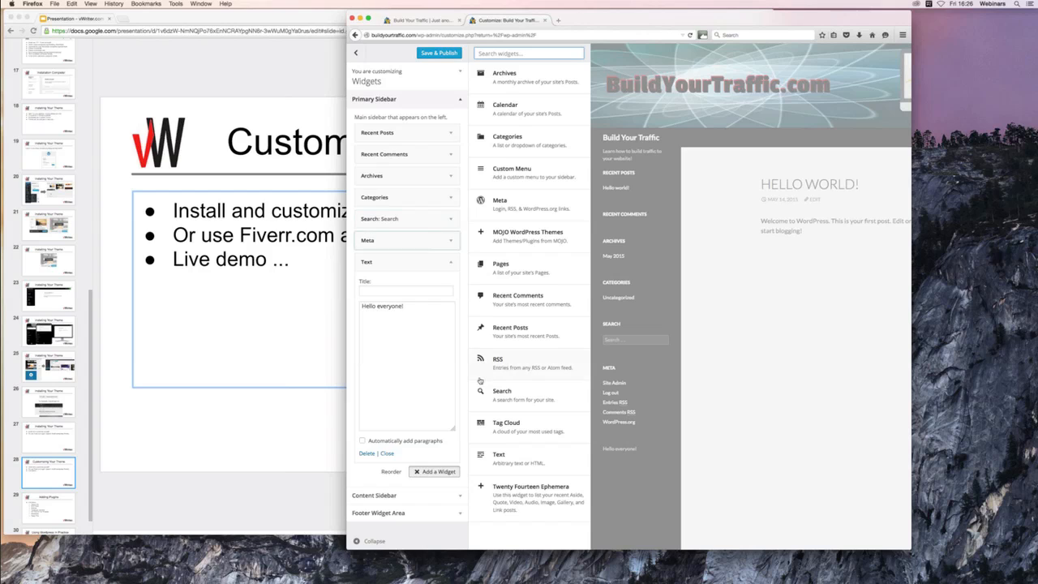
pyautogui.click(451, 264)
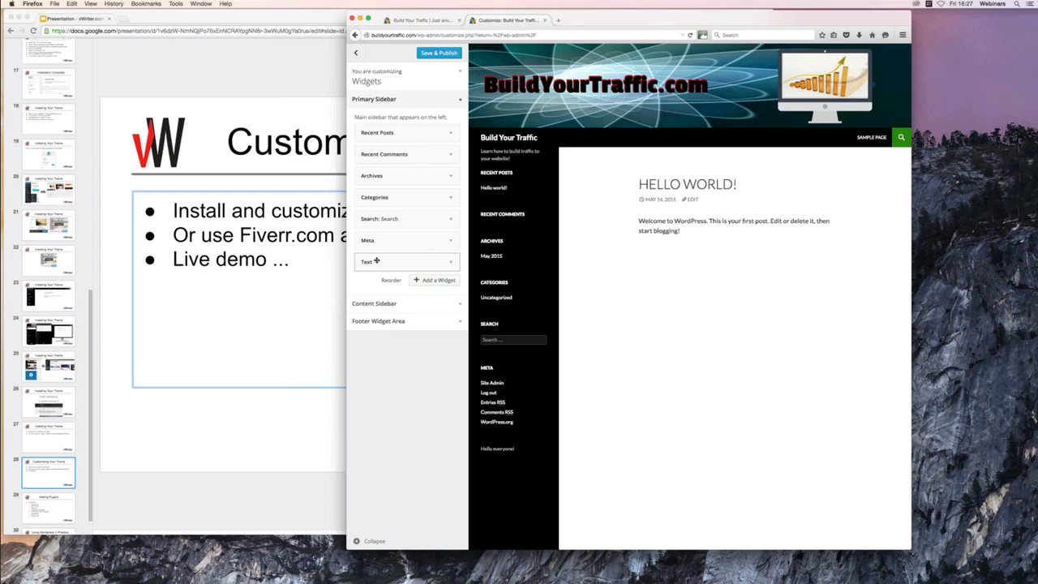
# - Add a Calendar widget to the Content Sidebar
pyautogui.click(389, 303)
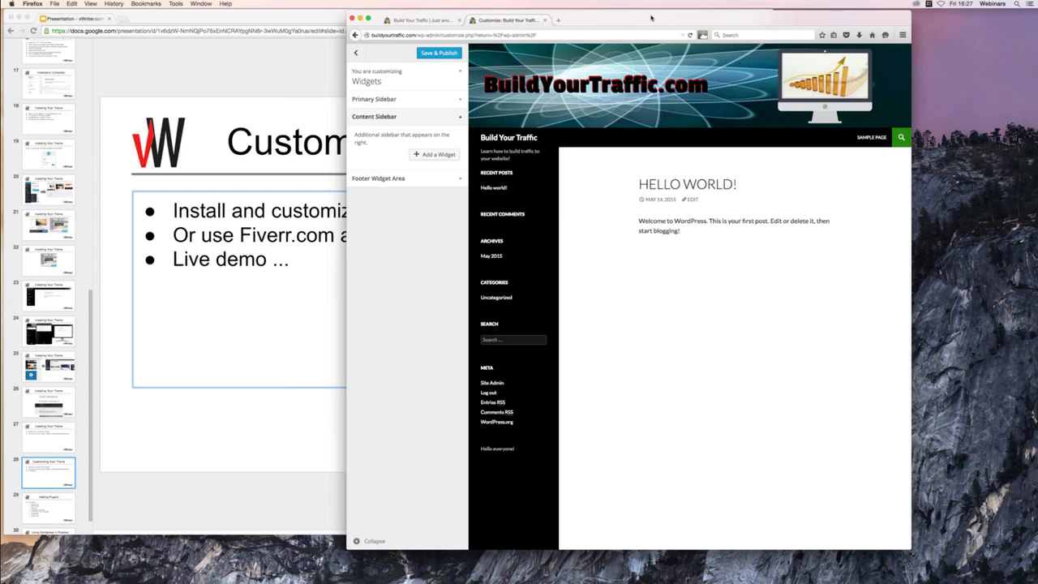
pyautogui.click(436, 155)
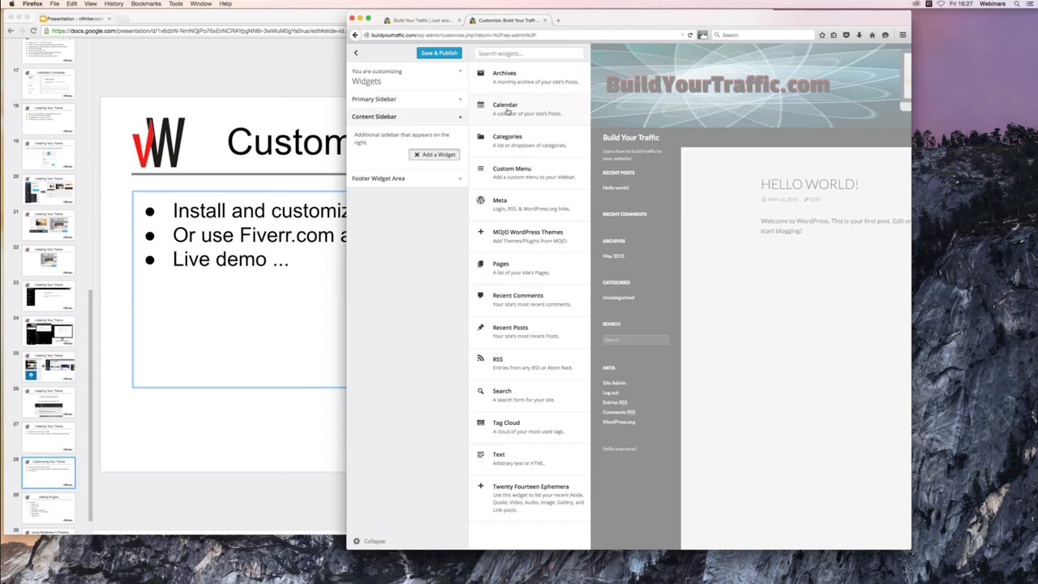
pyautogui.click(508, 113)
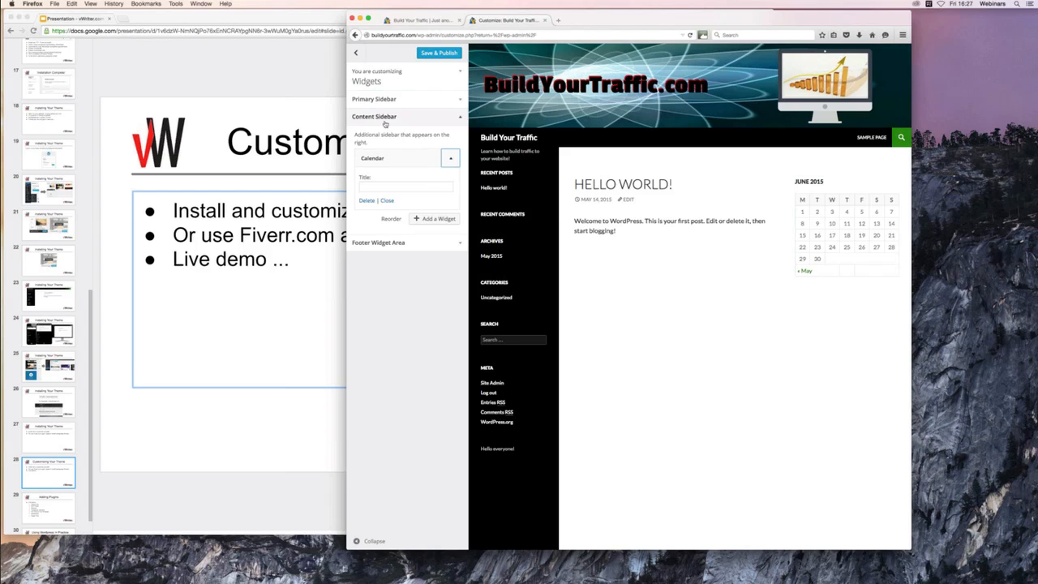
# - Add a Text widget to the Footer Widget Area with the content "Copyright (c) BuildYourTraffic.com"
pyautogui.click(398, 243)
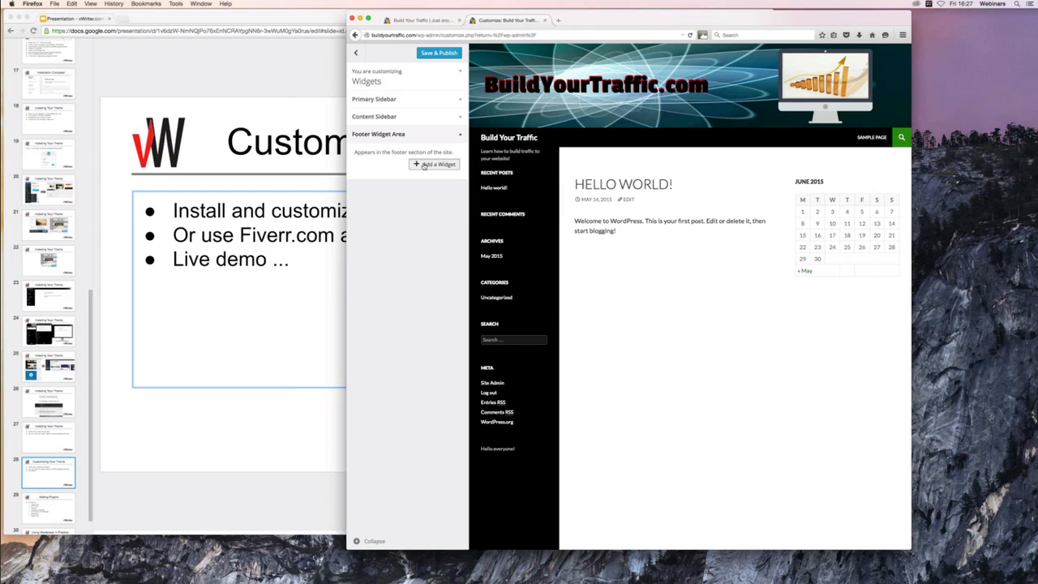
pyautogui.click(423, 165)
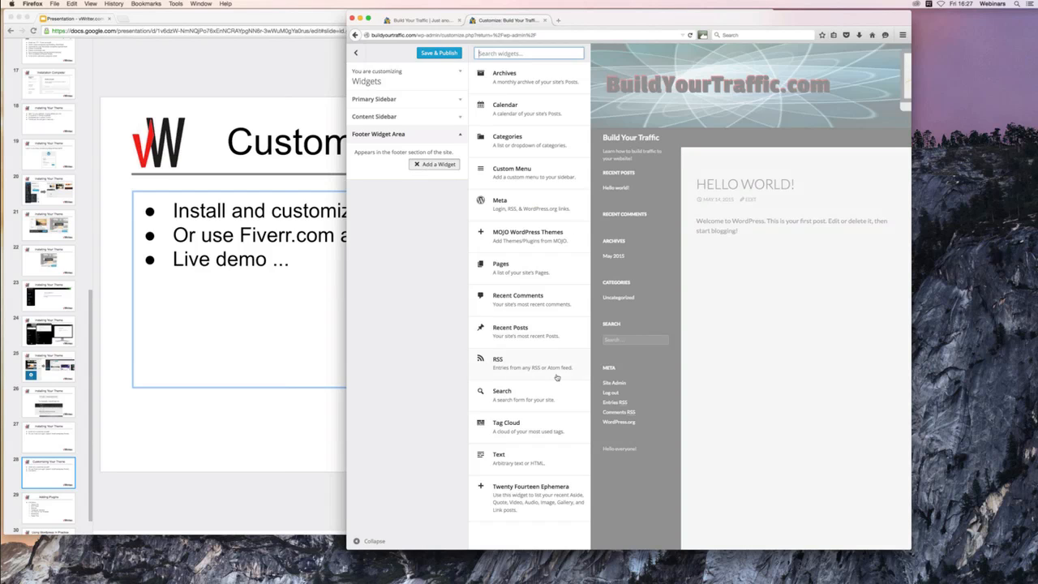
pyautogui.click(511, 460)
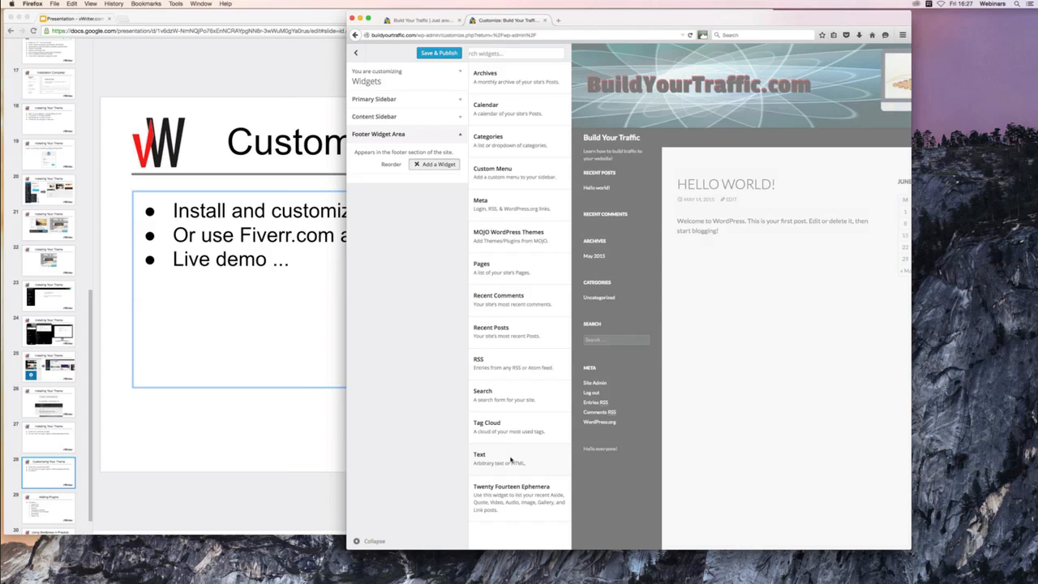
pyautogui.click(376, 225)
pyautogui.write('Copyright (c)')
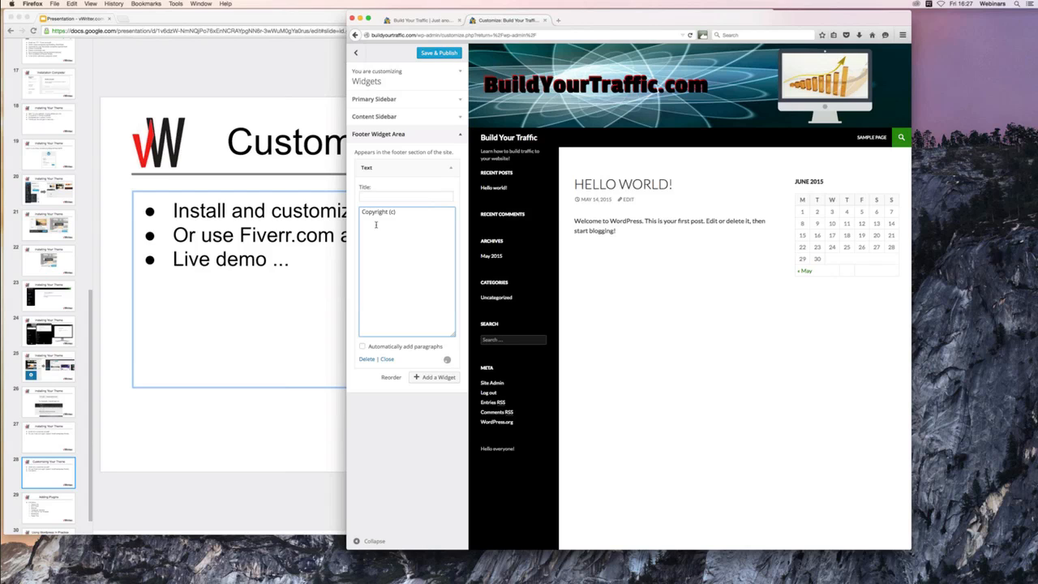
pyautogui.write(' BuildyourTraffic')
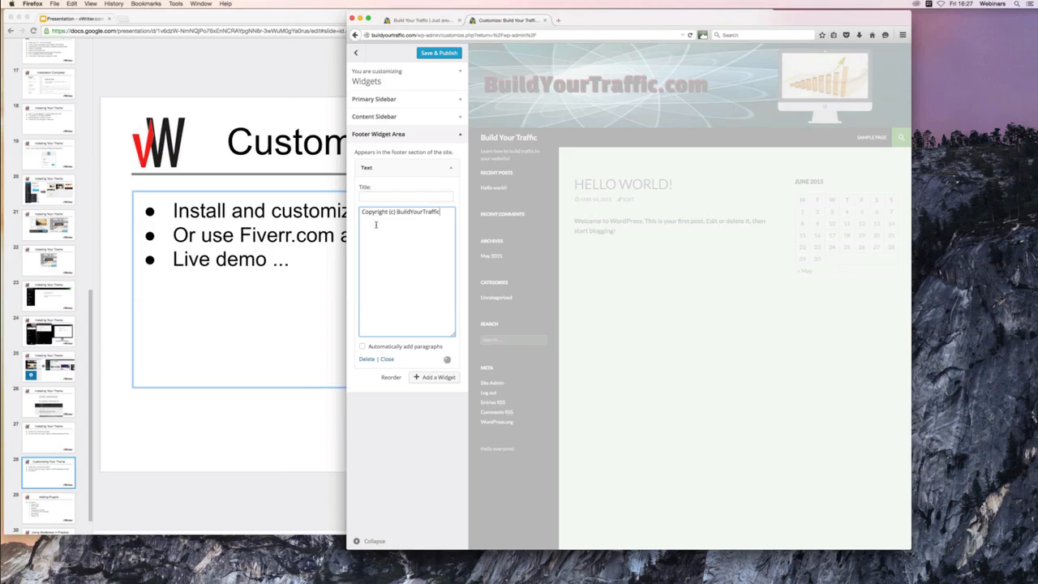
pyautogui.write('.com')
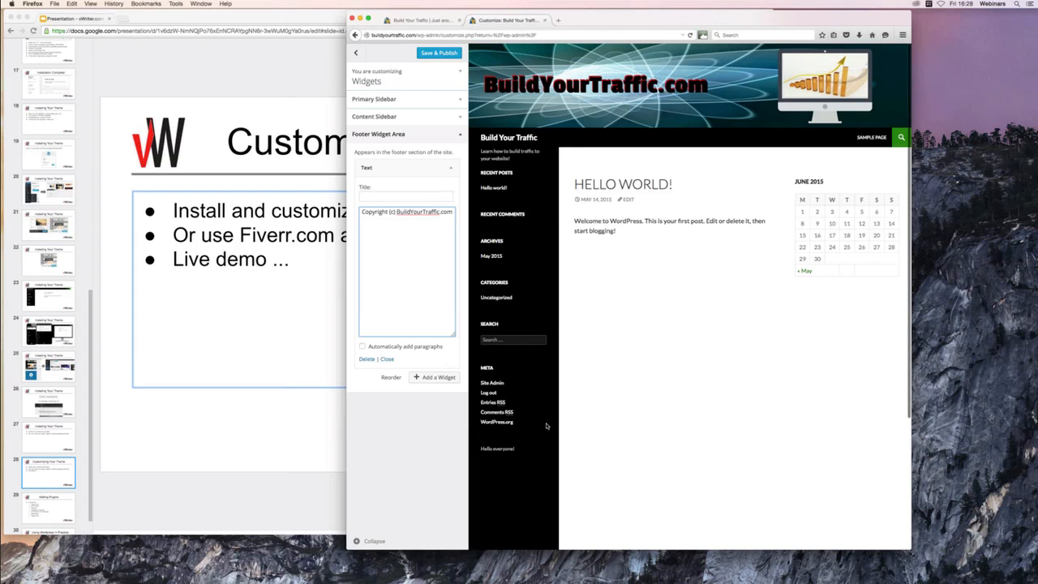
# - Check the copyright text in the preview's footer, and save and publish the customizations
pyautogui.scroll(-1, 546, 426)
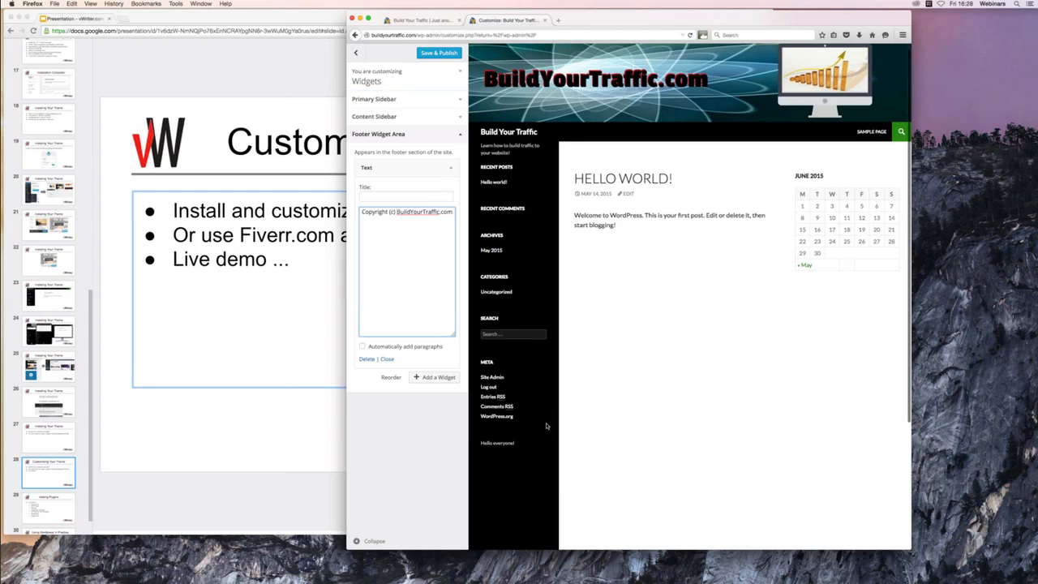
pyautogui.scroll(-3, 546, 426)
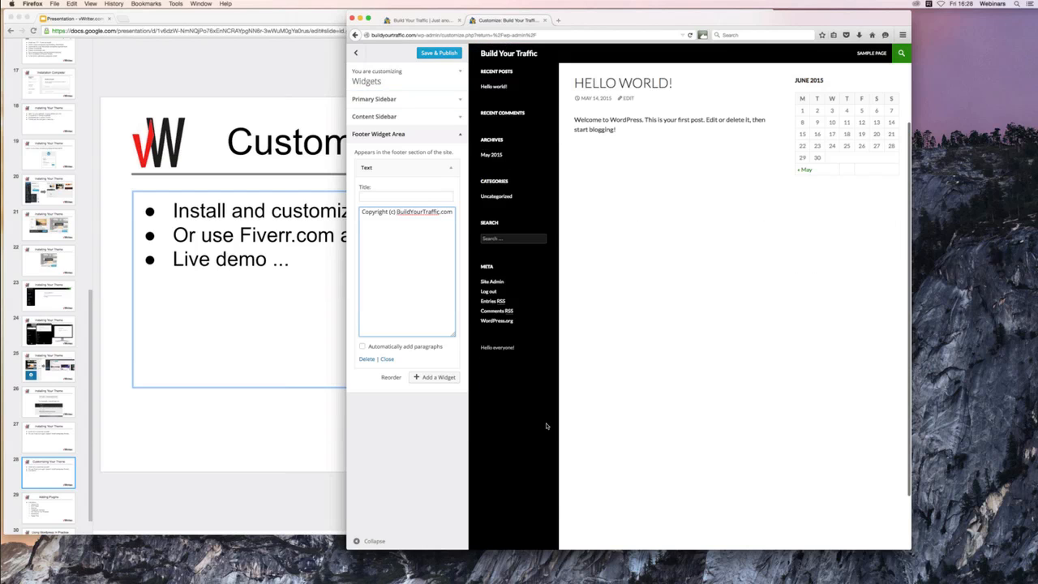
pyautogui.scroll(-2, 553, 508)
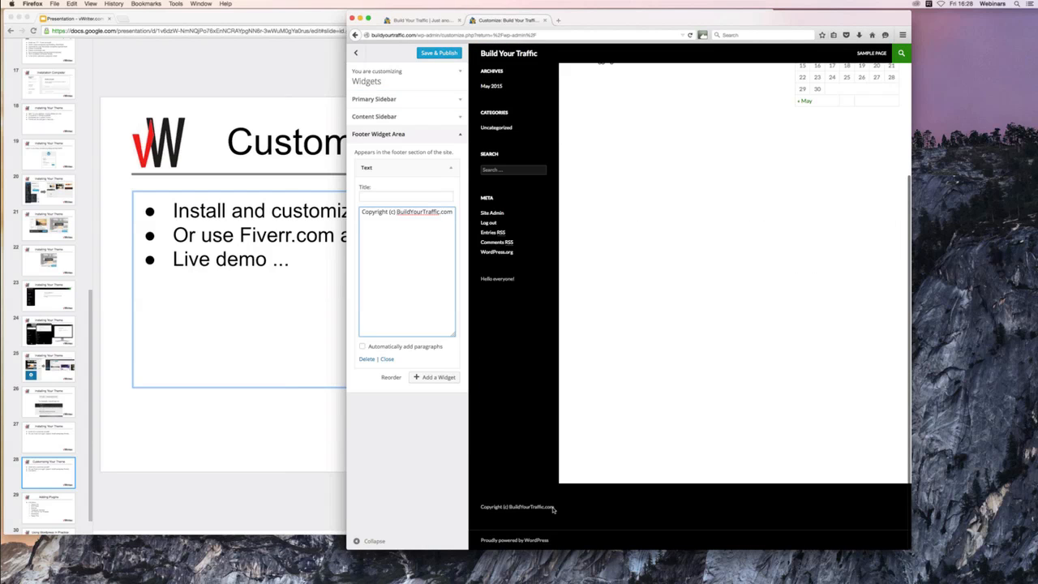
pyautogui.tripleClick(553, 509)
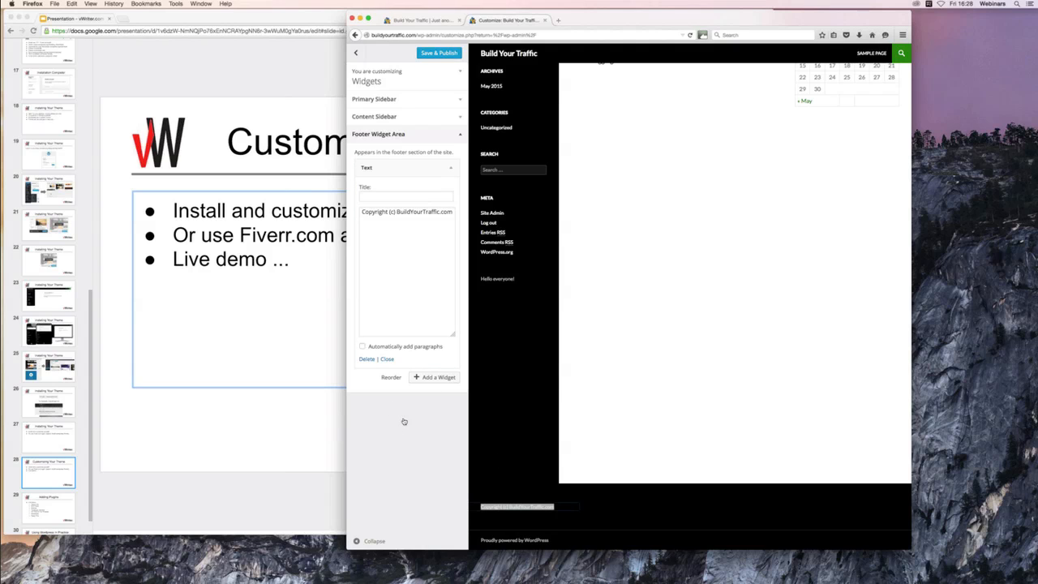
pyautogui.click(434, 54)
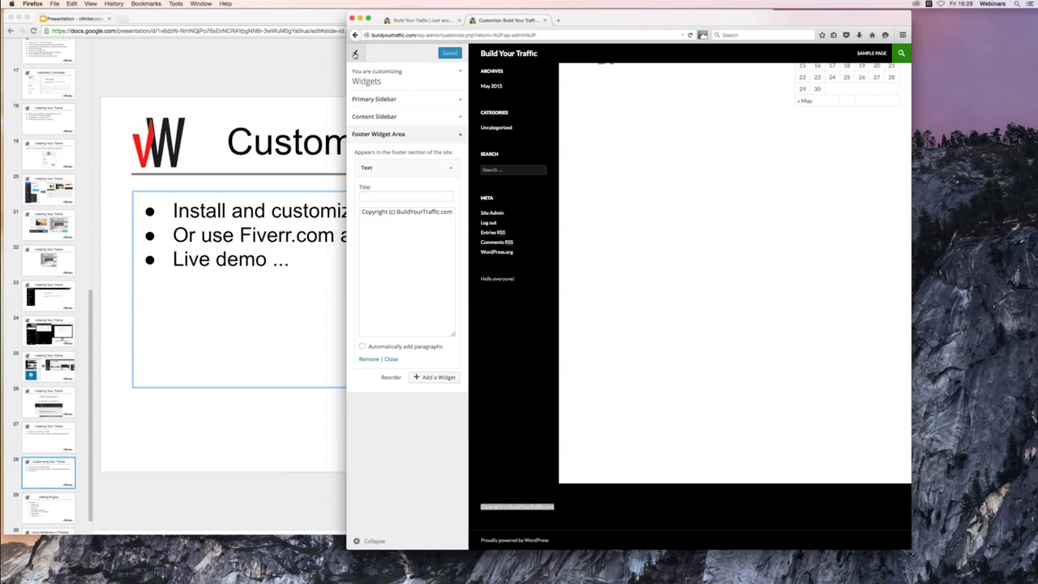
# - Review the Static Front Page and Featured Content settings of the theme, including the featured content layout options
pyautogui.click(354, 53)
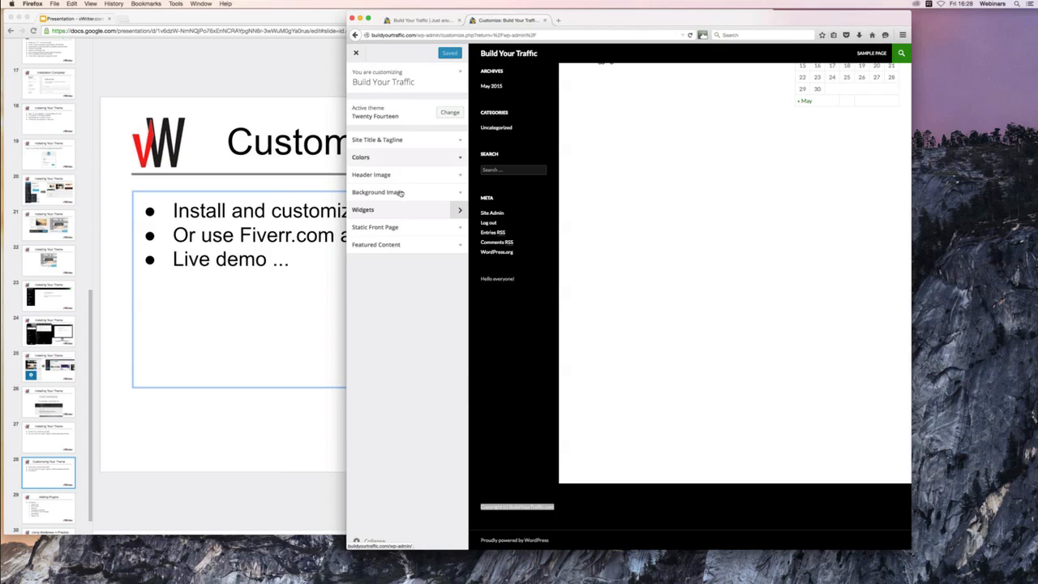
pyautogui.click(413, 232)
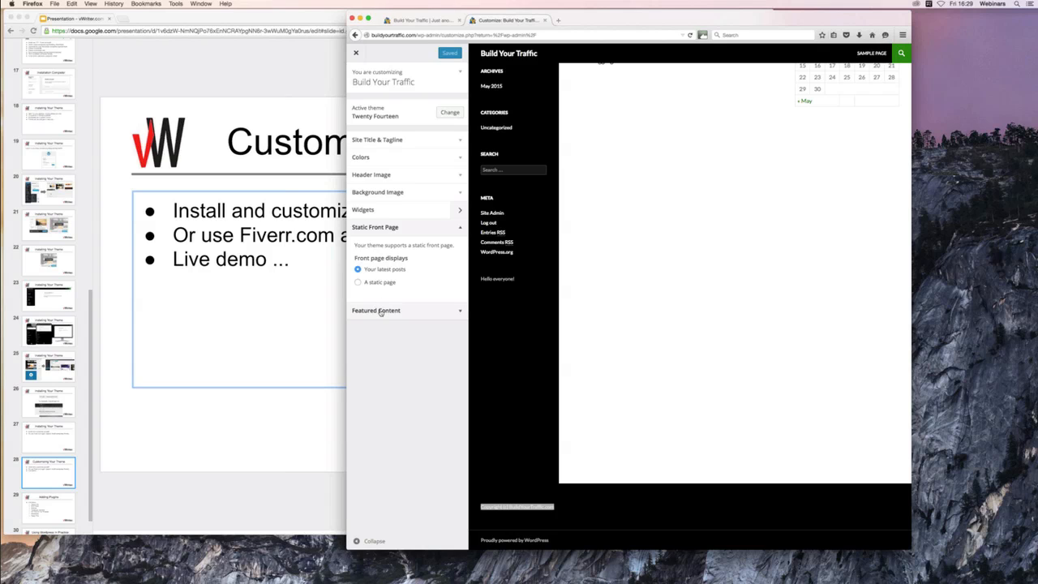
pyautogui.click(380, 311)
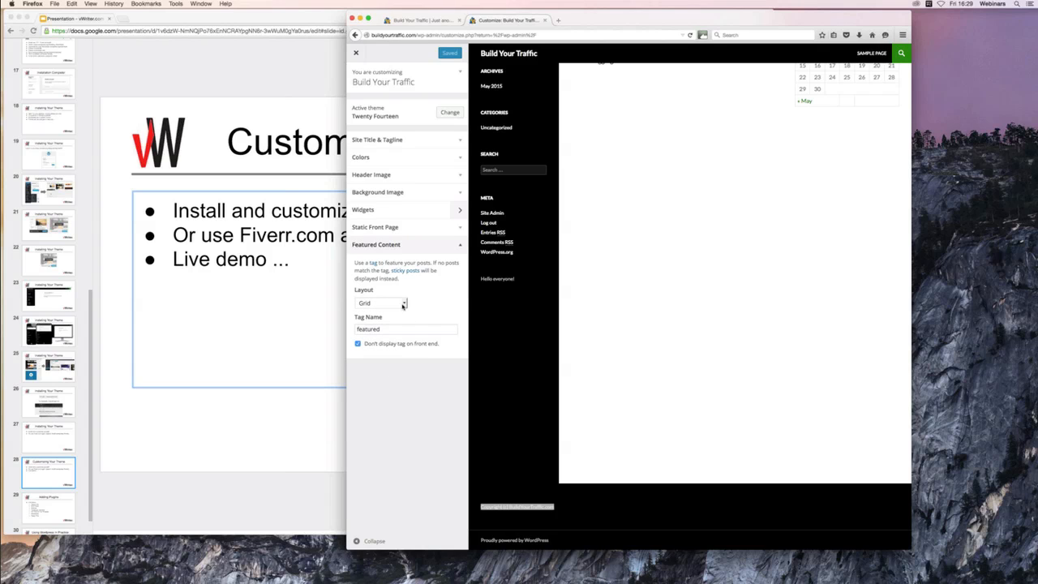
pyautogui.click(402, 304)
pyautogui.click(423, 297)
pyautogui.click(460, 247)
pyautogui.click(461, 245)
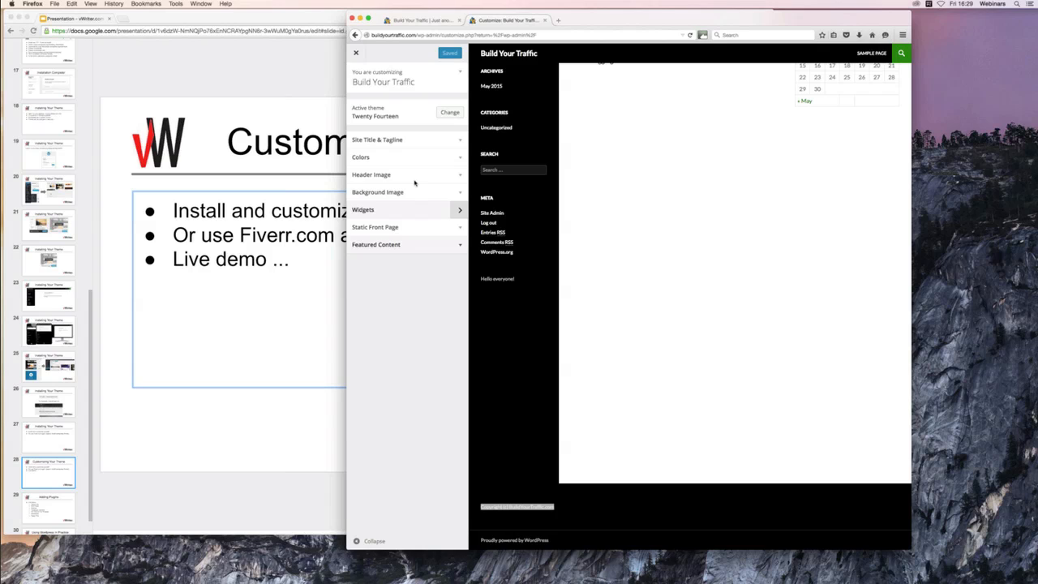
# - Leave the customizer, reload the live site's front page to check it, and return to the dashboard's Appearance options
pyautogui.click(357, 52)
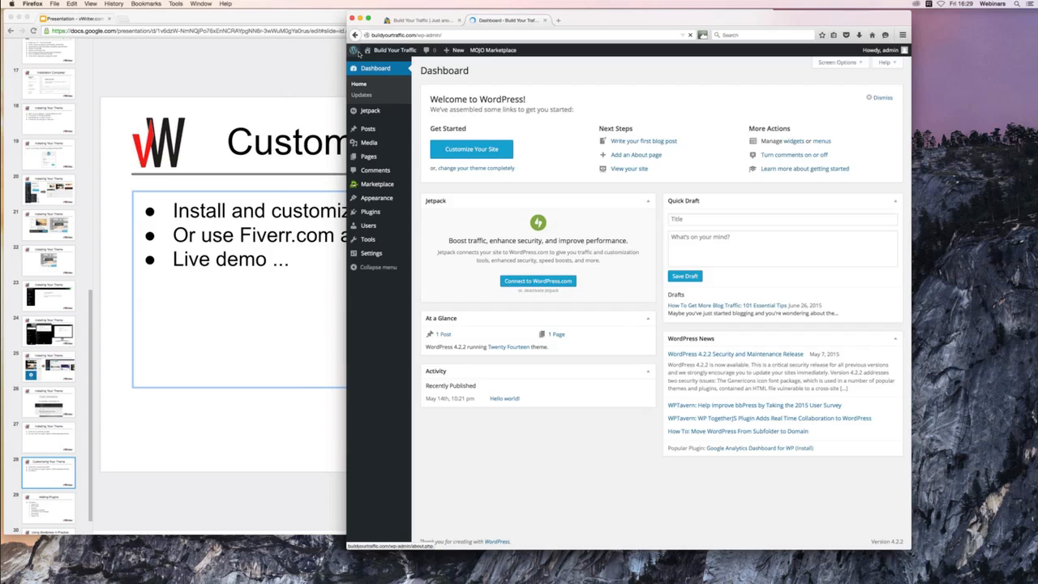
pyautogui.click(425, 20)
pyautogui.click(689, 35)
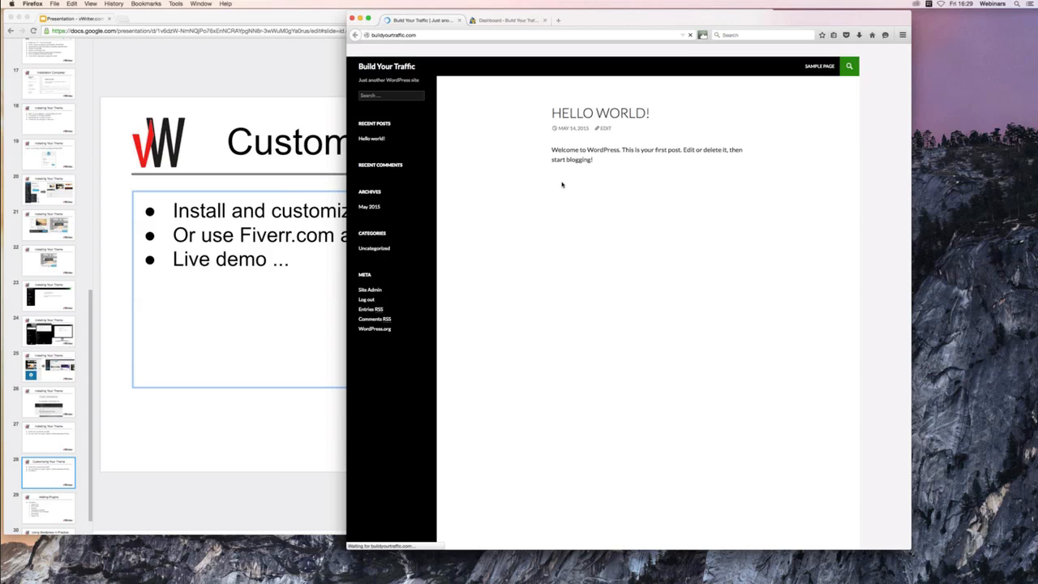
pyautogui.click(374, 50)
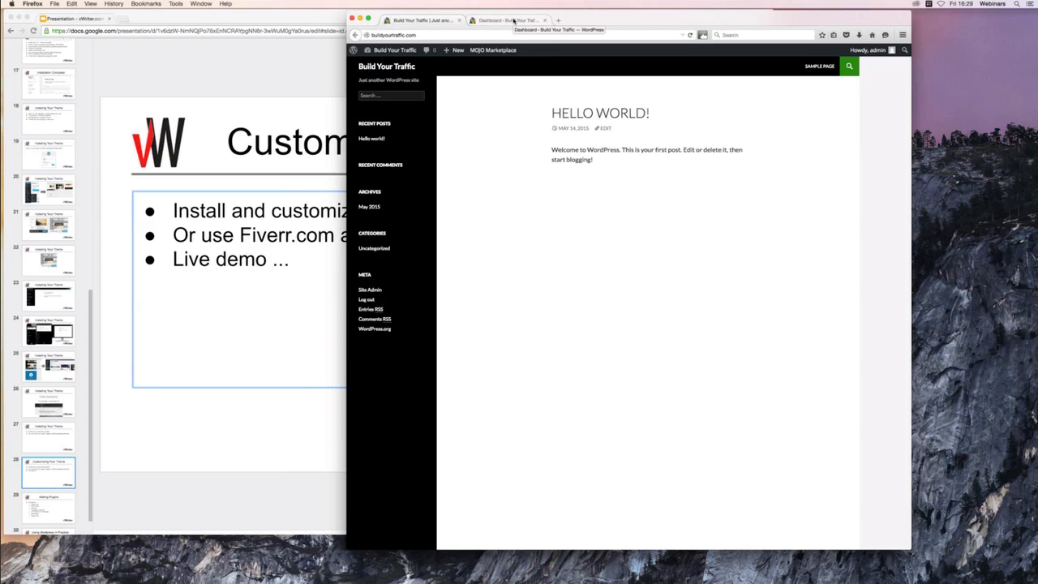
pyautogui.click(505, 23)
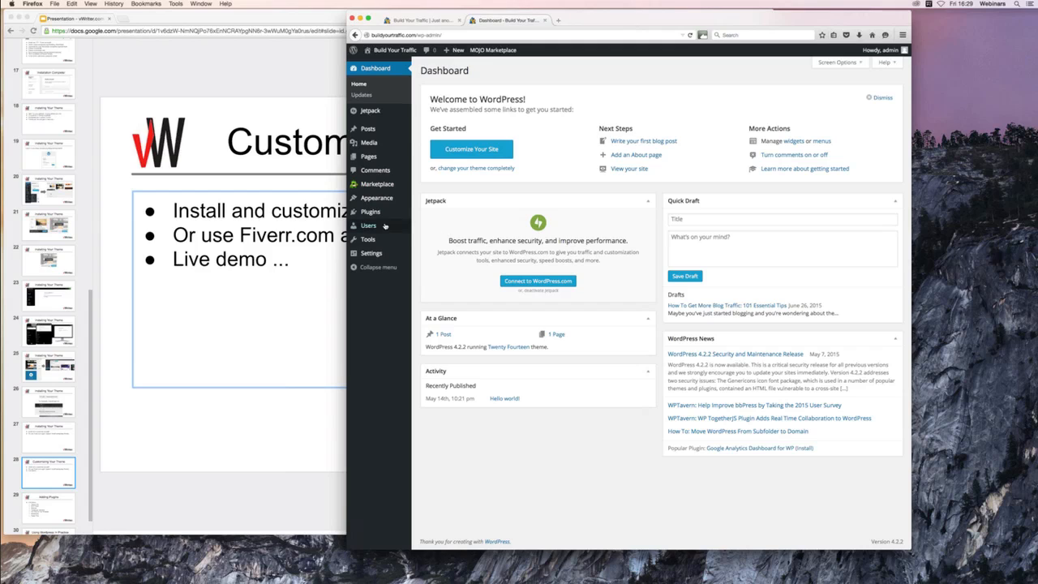
pyautogui.moveTo(378, 201)
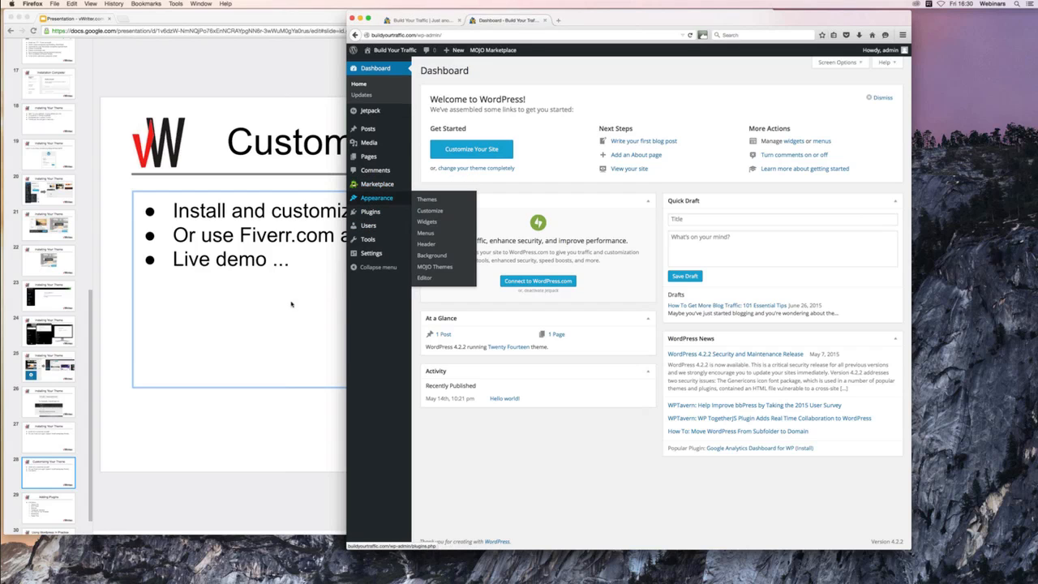
# - Switch to the Google Slides presentation, show the Adding Plugins slide, and return to the WordPress dashboard
pyautogui.click(219, 410)
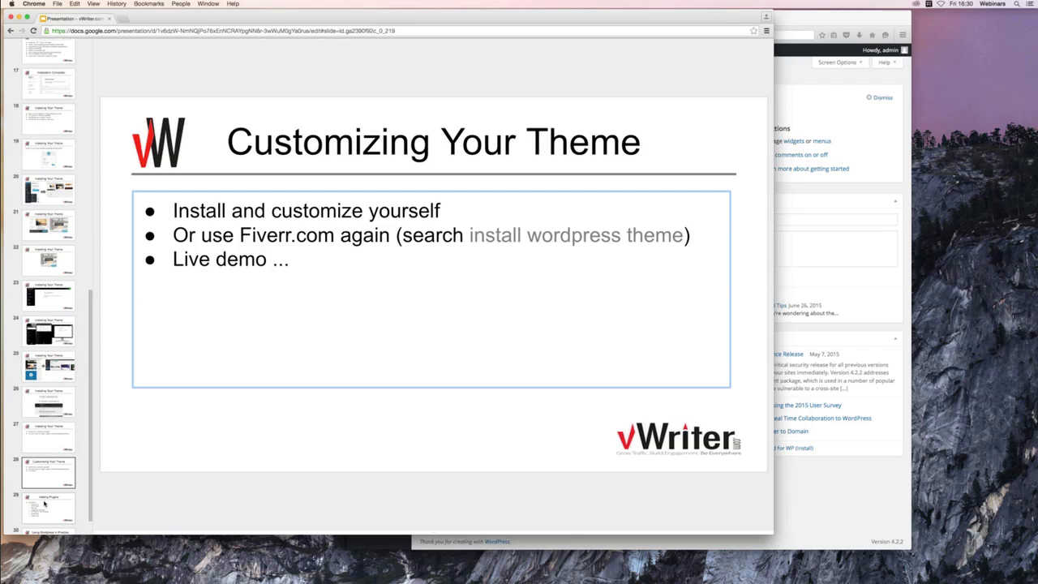
pyautogui.click(45, 503)
pyautogui.click(808, 277)
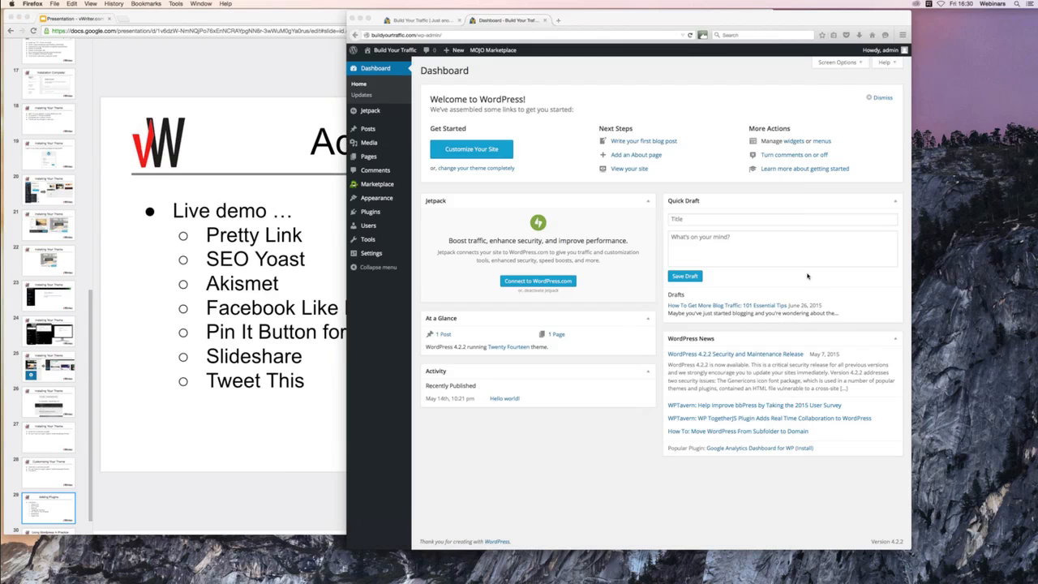
# - Go to the page for adding new plugins and search the plugin directory for "pretty link"
pyautogui.click(370, 216)
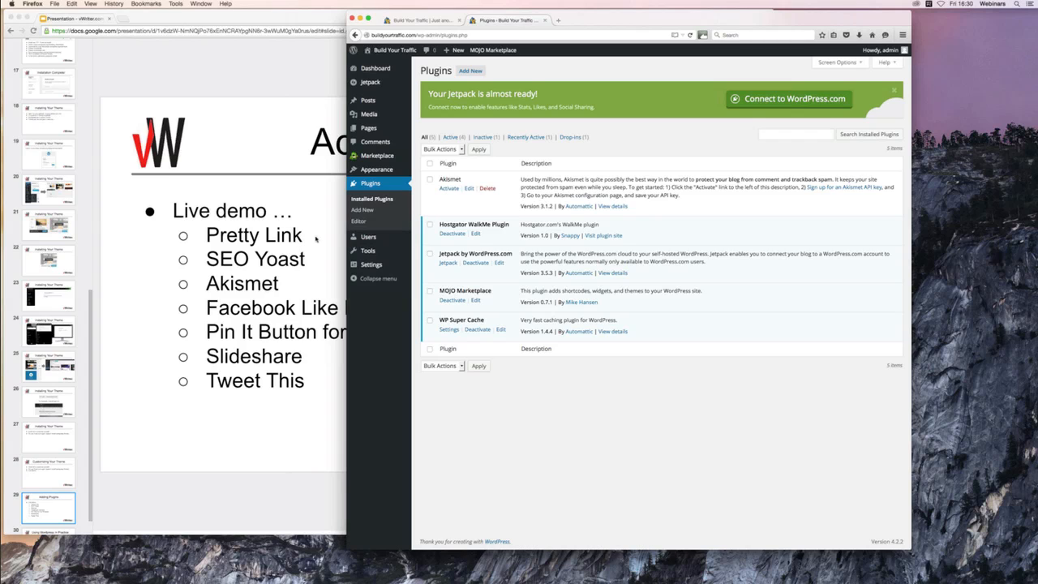
pyautogui.click(371, 213)
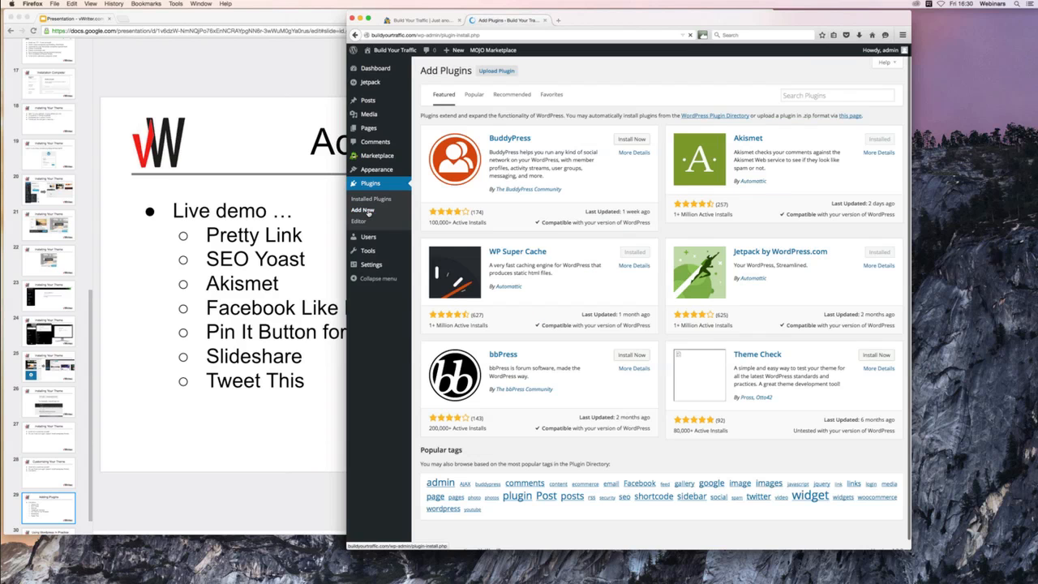
pyautogui.click(808, 96)
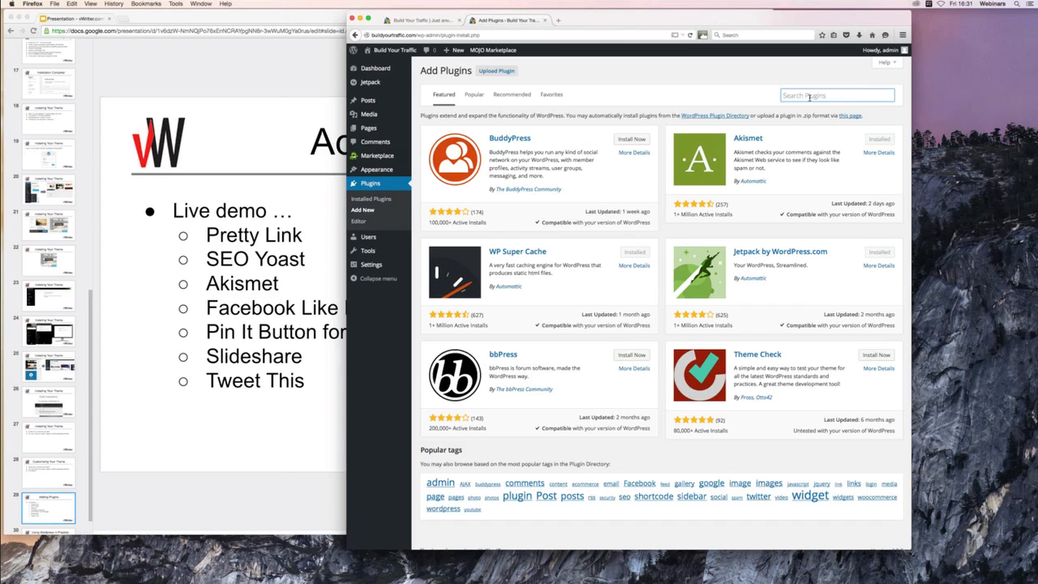
pyautogui.write('pretty link')
pyautogui.press('Return')
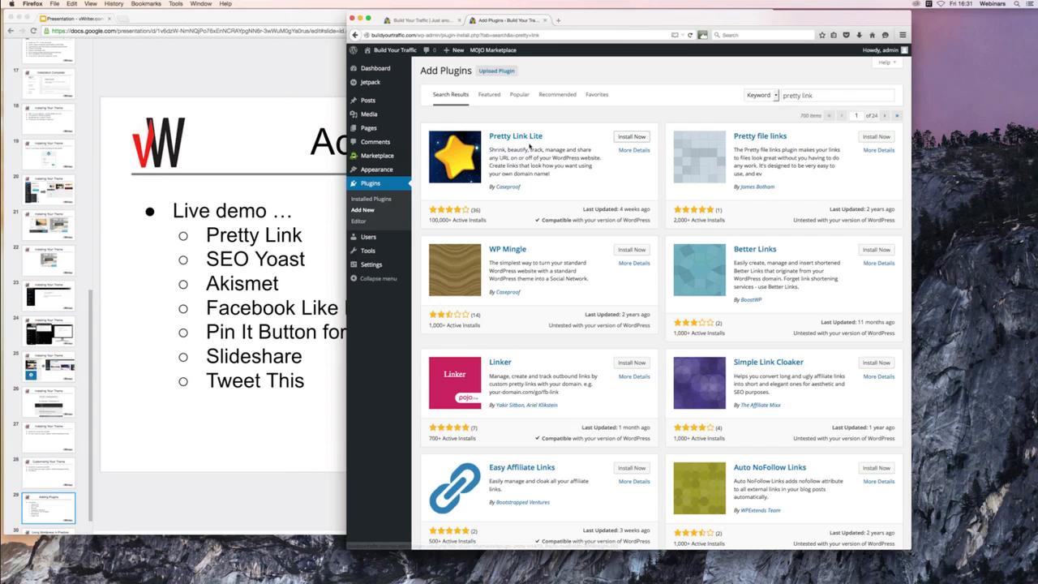
# - Install the Pretty Link Lite plugin and activate it from the list of installed plugins
pyautogui.click(631, 137)
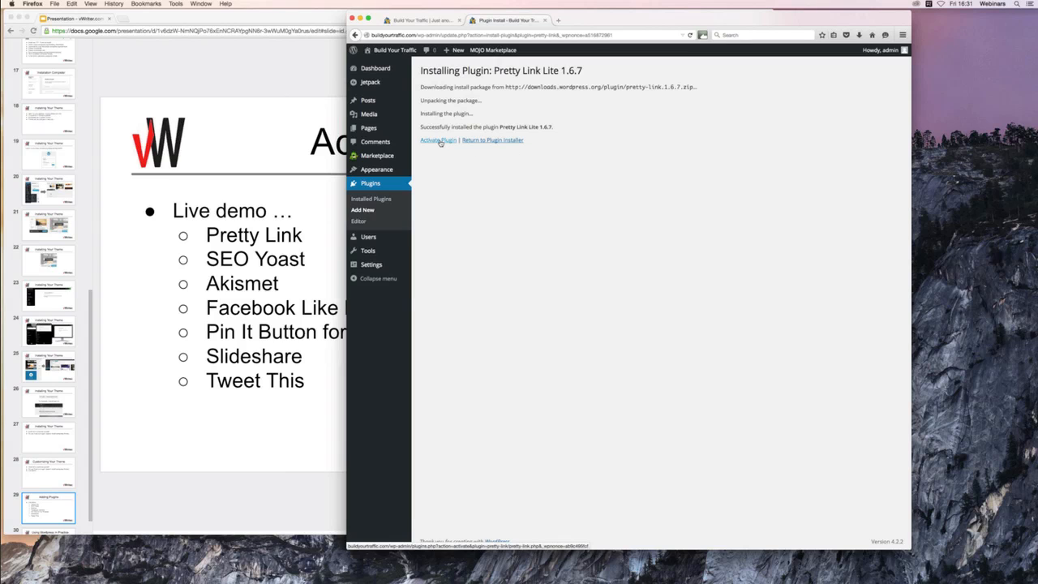
pyautogui.click(364, 200)
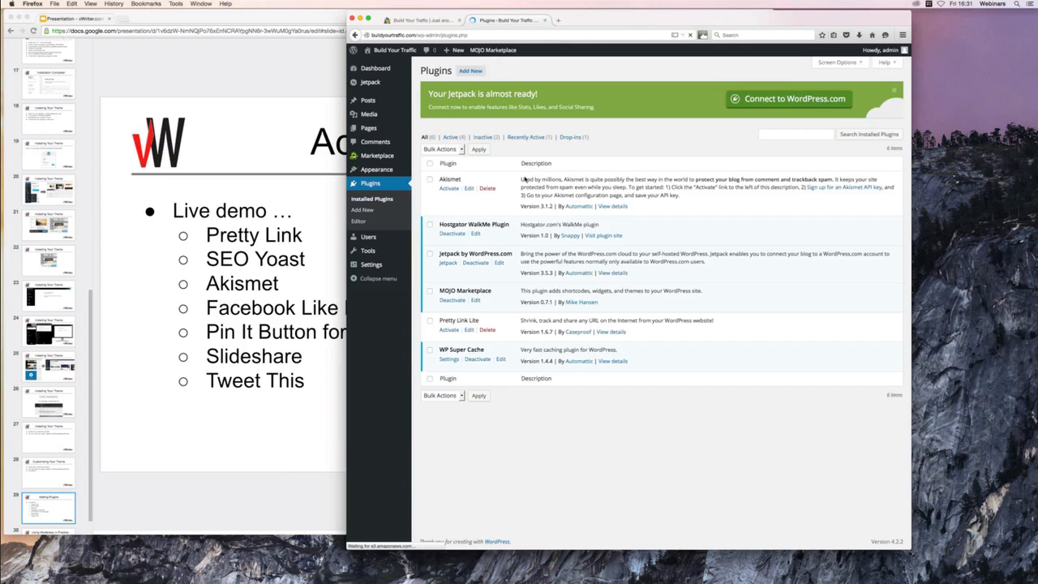
pyautogui.moveTo(481, 323); pyautogui.dragTo(440, 322)
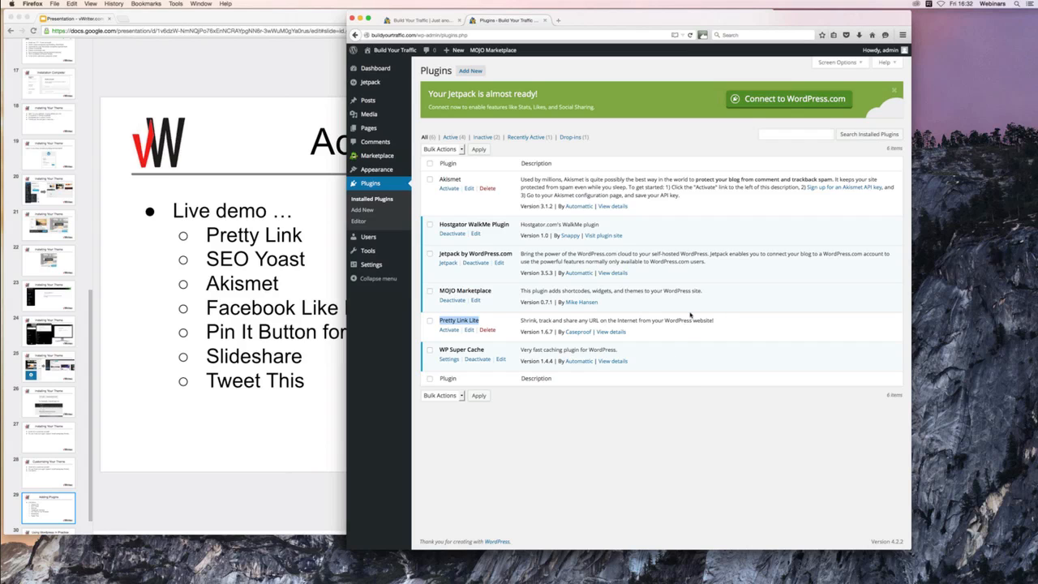
pyautogui.click(449, 330)
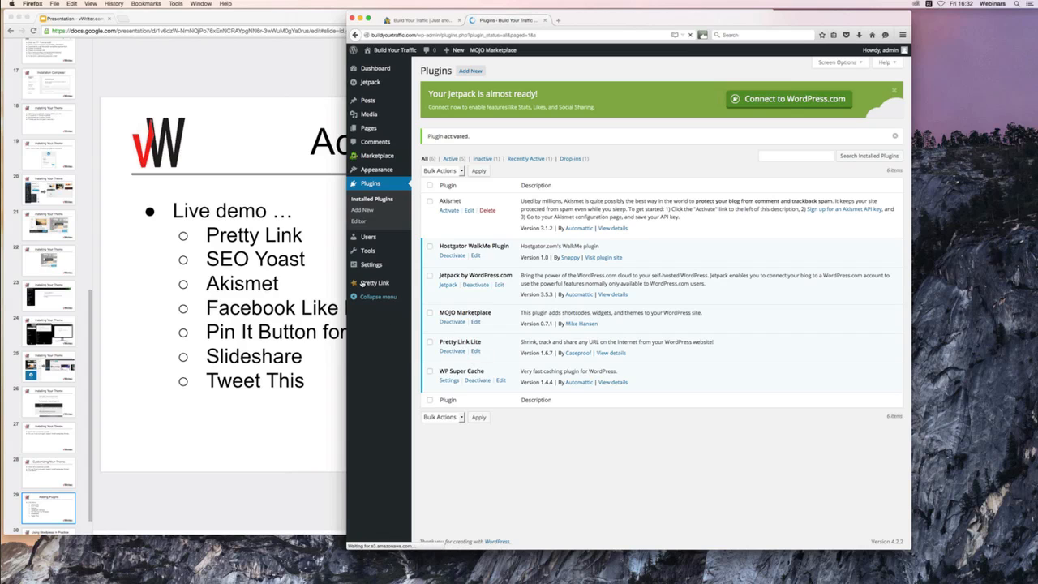
pyautogui.moveTo(365, 264)
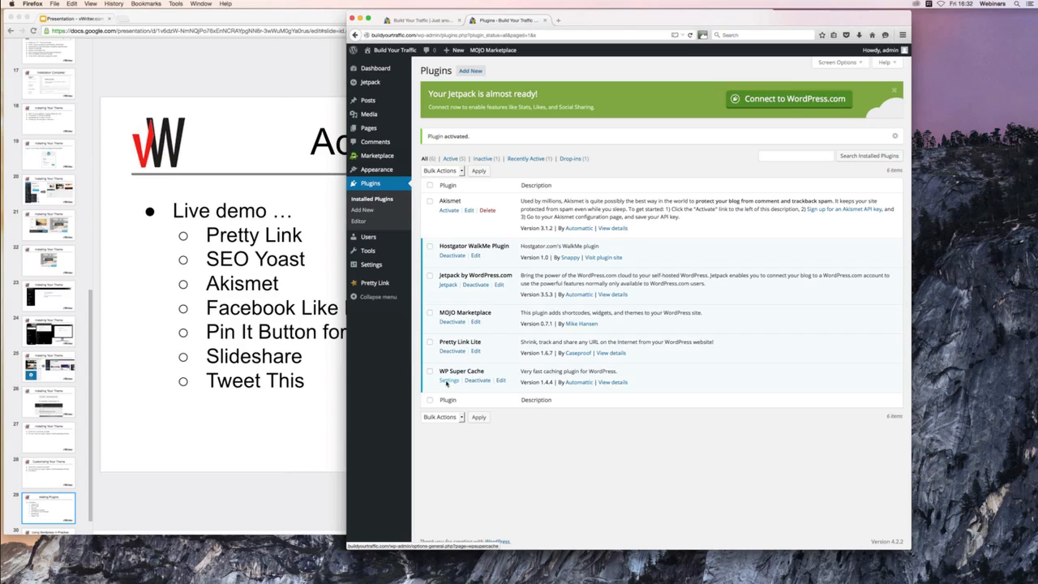
pyautogui.moveTo(368, 266)
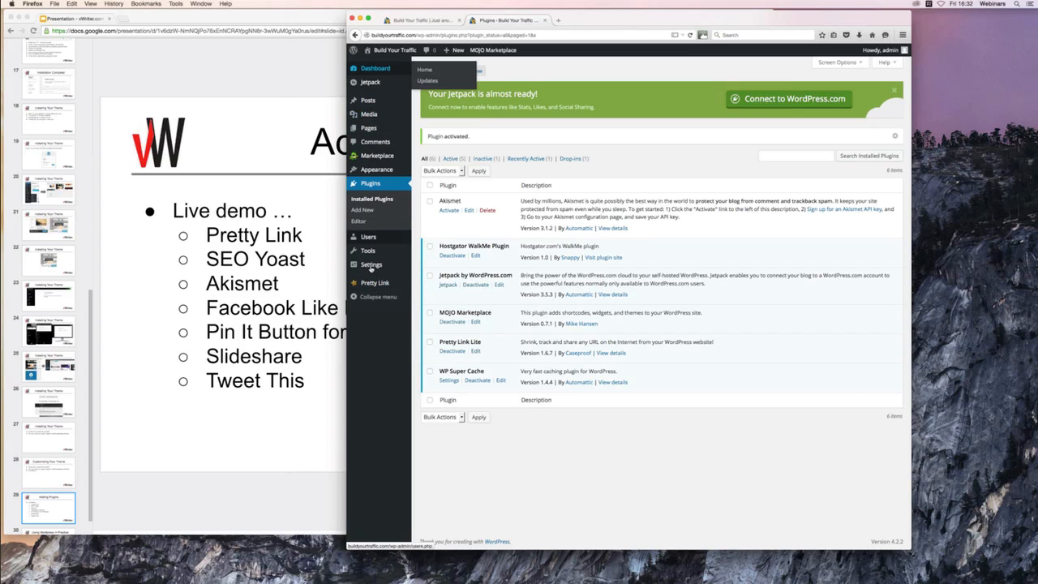
pyautogui.moveTo(372, 286)
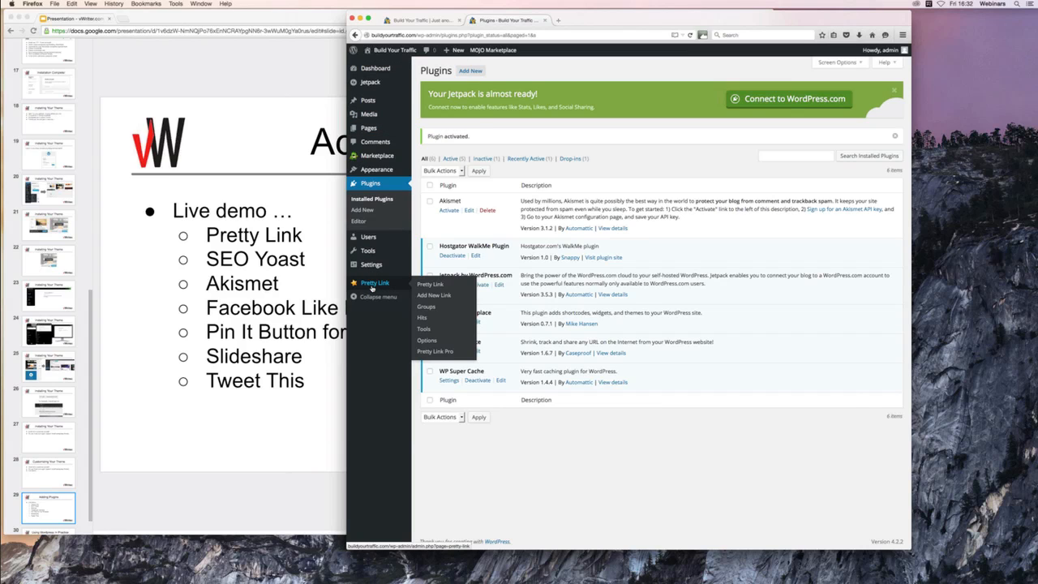
pyautogui.click(431, 296)
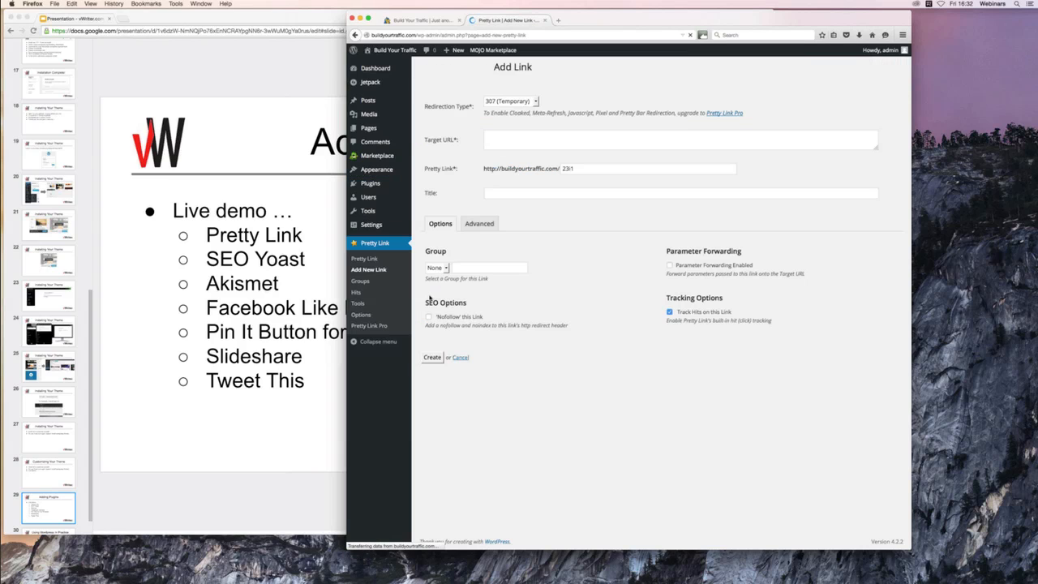
pyautogui.click(506, 138)
pyautogui.write('http://s')
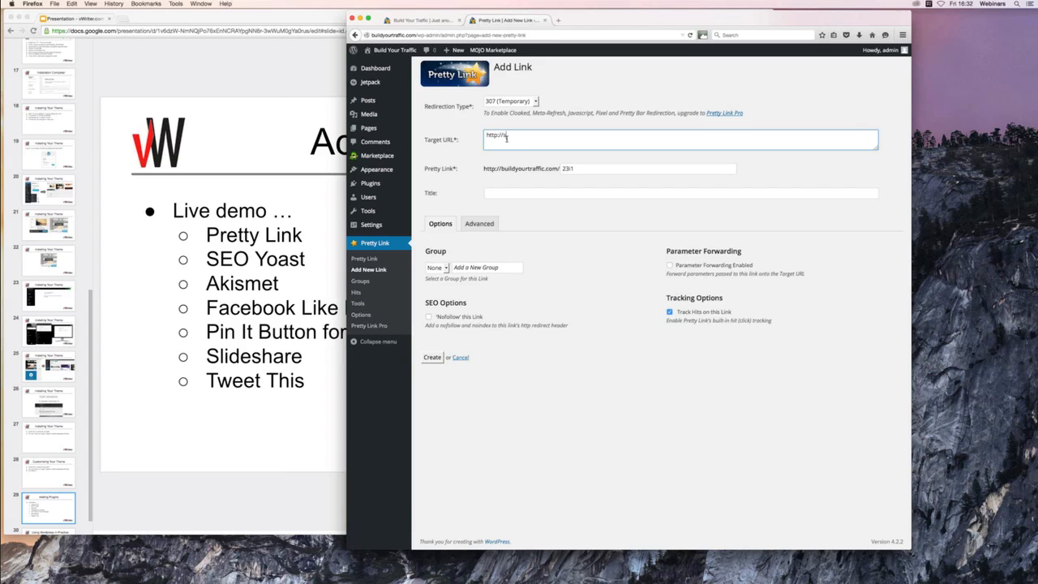
pyautogui.write('wa.aweber.com')
pyautogui.doubleClick(578, 168)
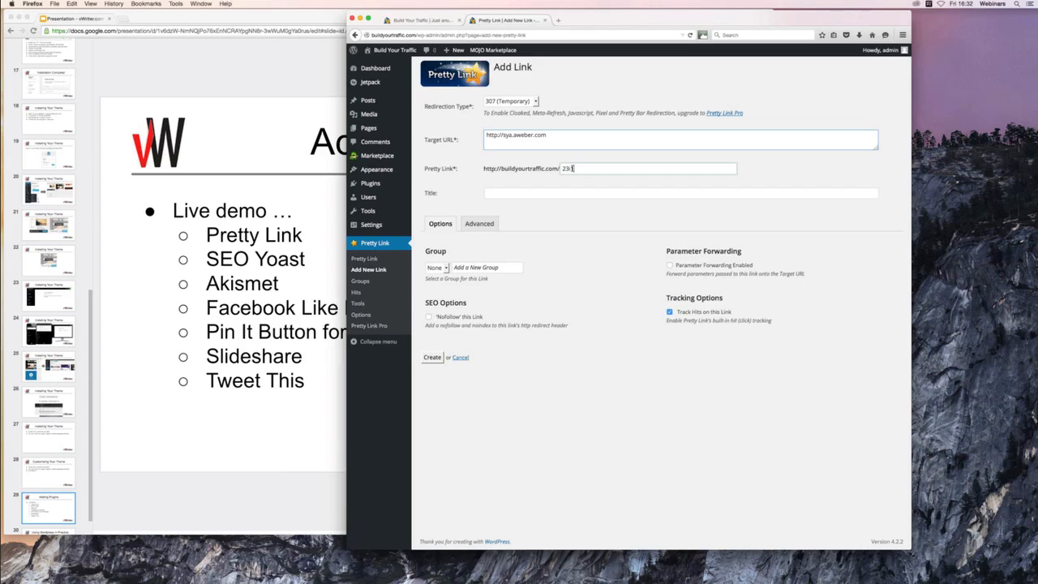
pyautogui.write('aweber')
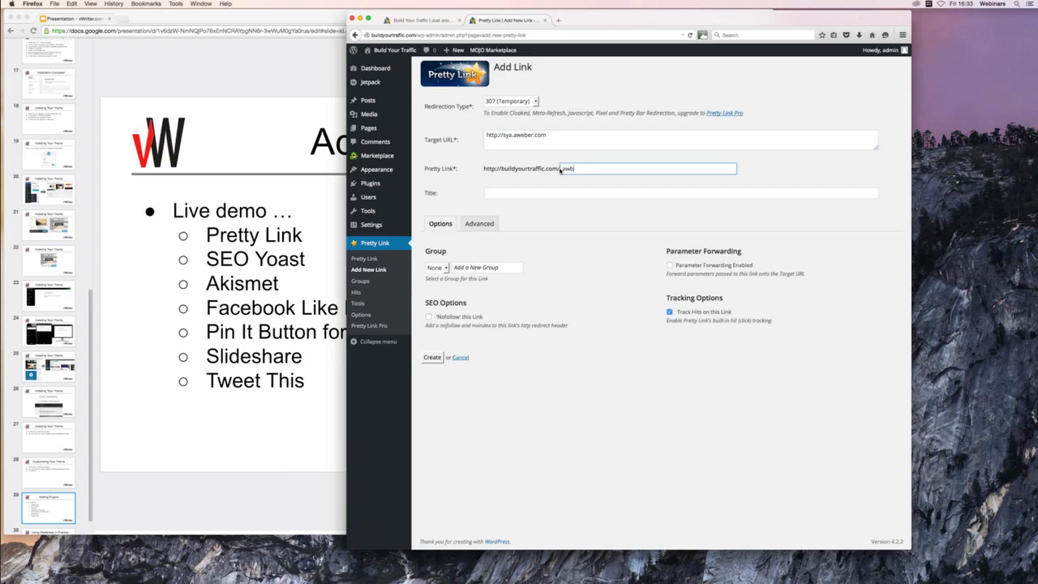
pyautogui.press('BackSpace')
pyautogui.press('BackSpace')
pyautogui.press('BackSpace')
pyautogui.press('BackSpace')
pyautogui.write('eber')
pyautogui.hotkey('shift', 'Tab')
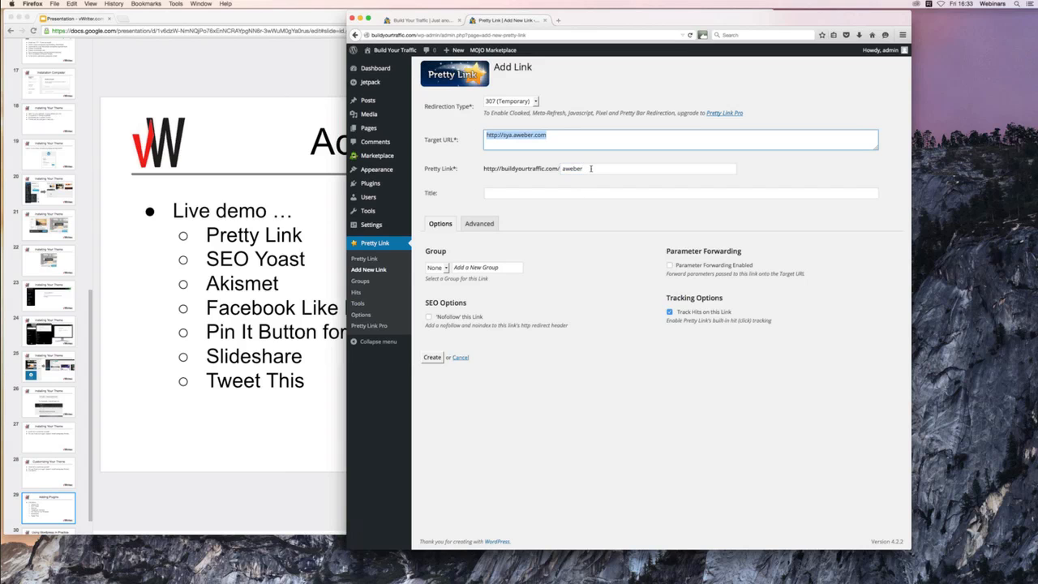
pyautogui.press('Tab')
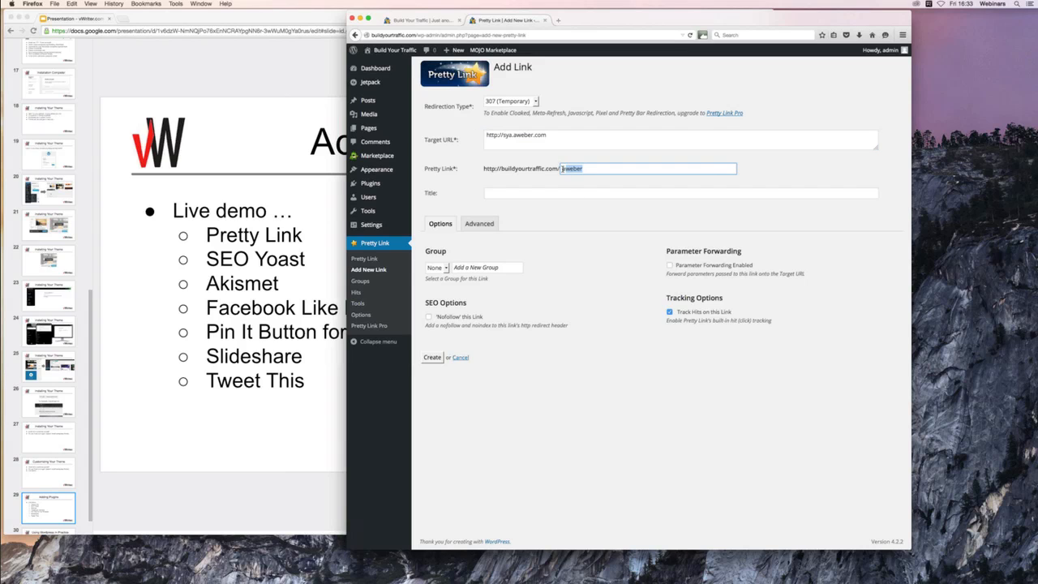
# - Title the pretty link "Aweber" and create it
pyautogui.click(527, 192)
pyautogui.write('Awebere')
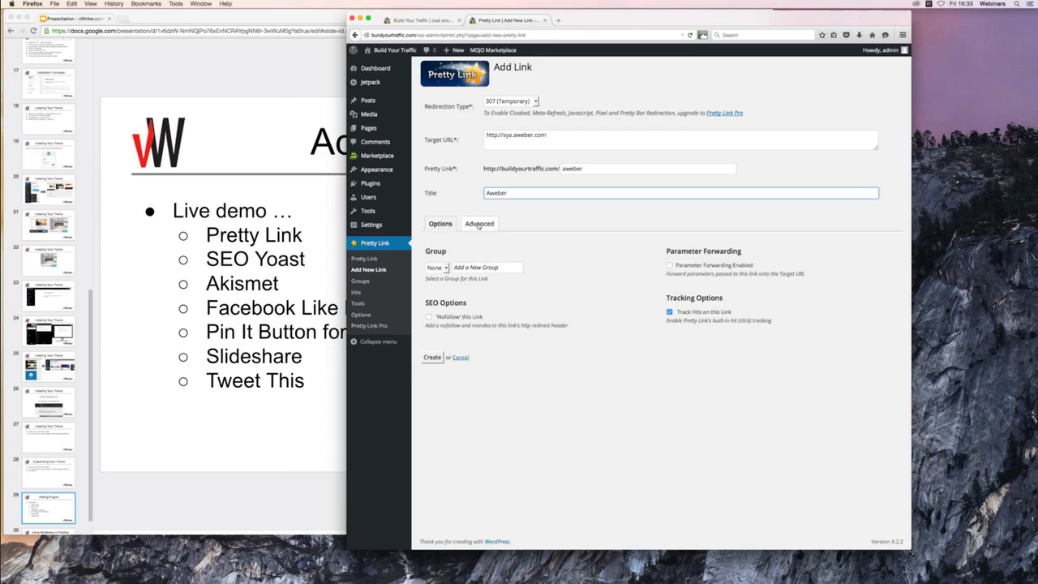
pyautogui.click(432, 358)
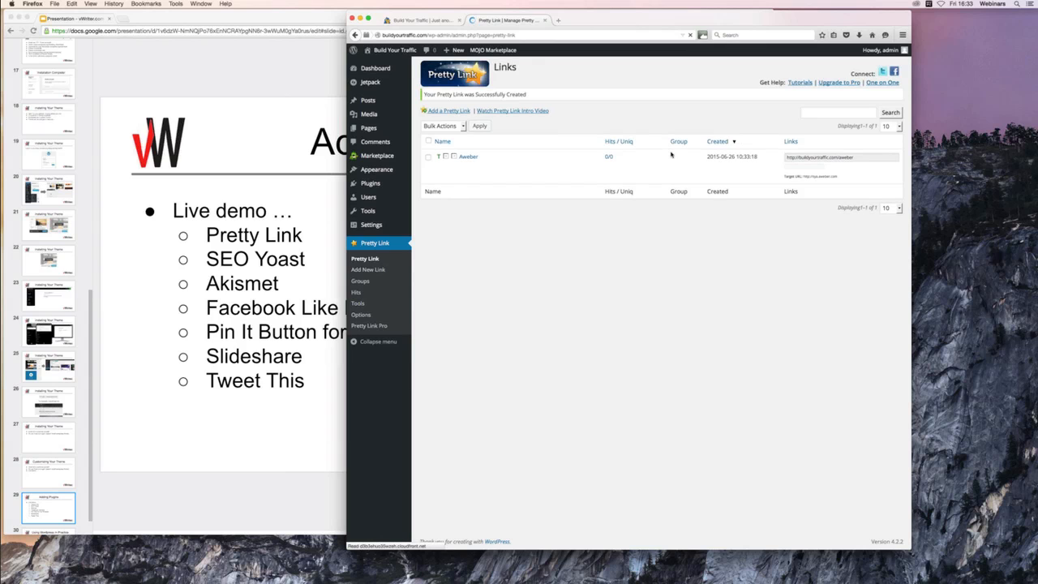
# - Test the Aweber pretty link's address in a new browser tab and close that tab
pyautogui.moveTo(490, 161)
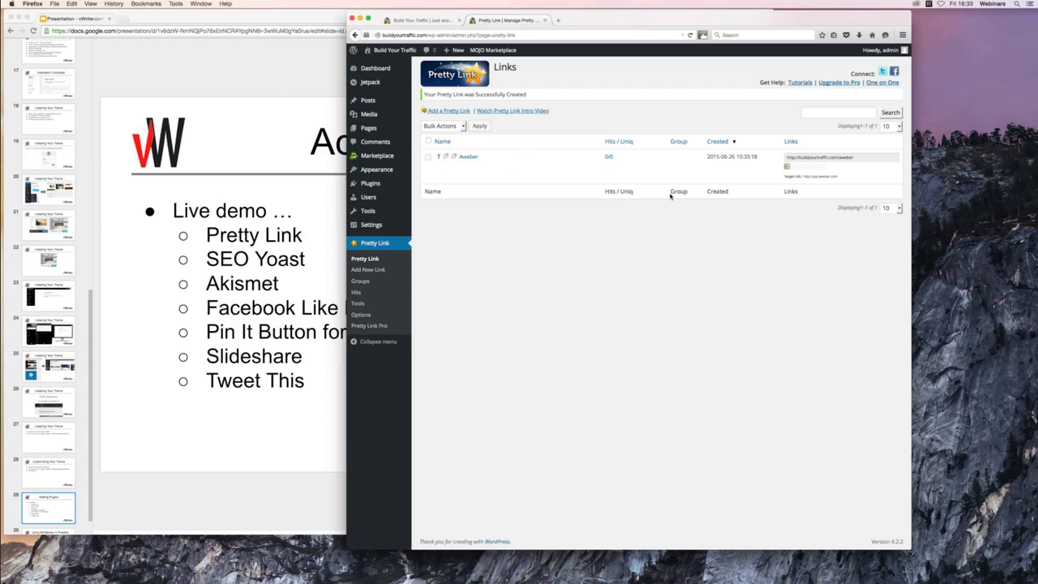
pyautogui.click(817, 157)
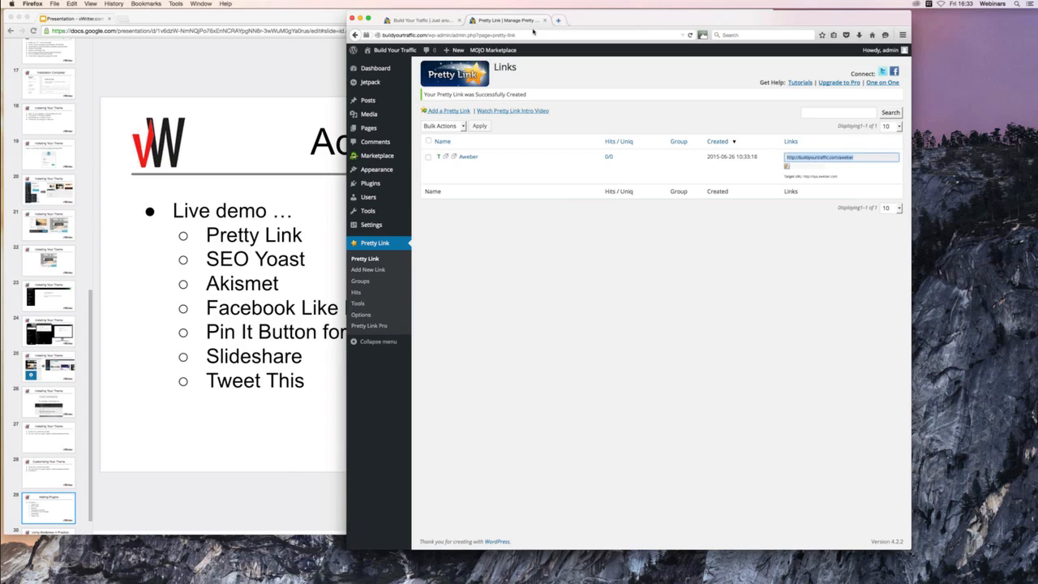
pyautogui.press('super+t')
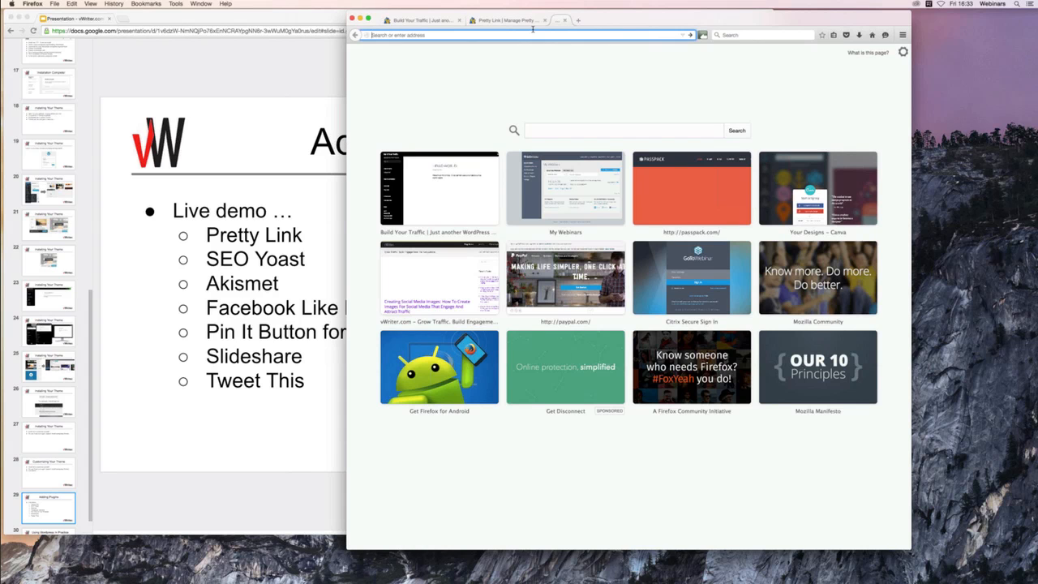
pyautogui.write('www.aweber.com')
pyautogui.press('Return')
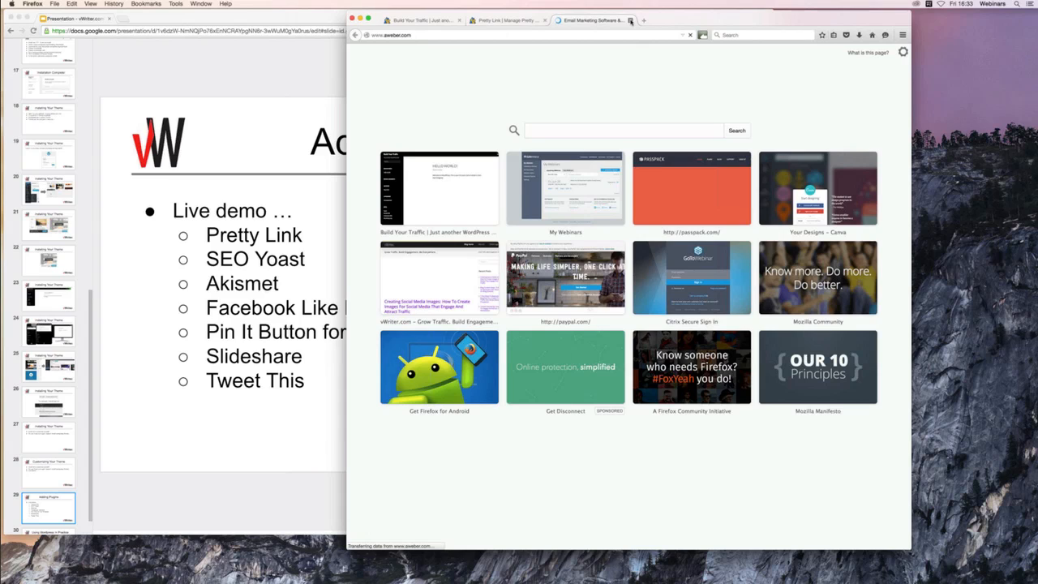
pyautogui.click(630, 20)
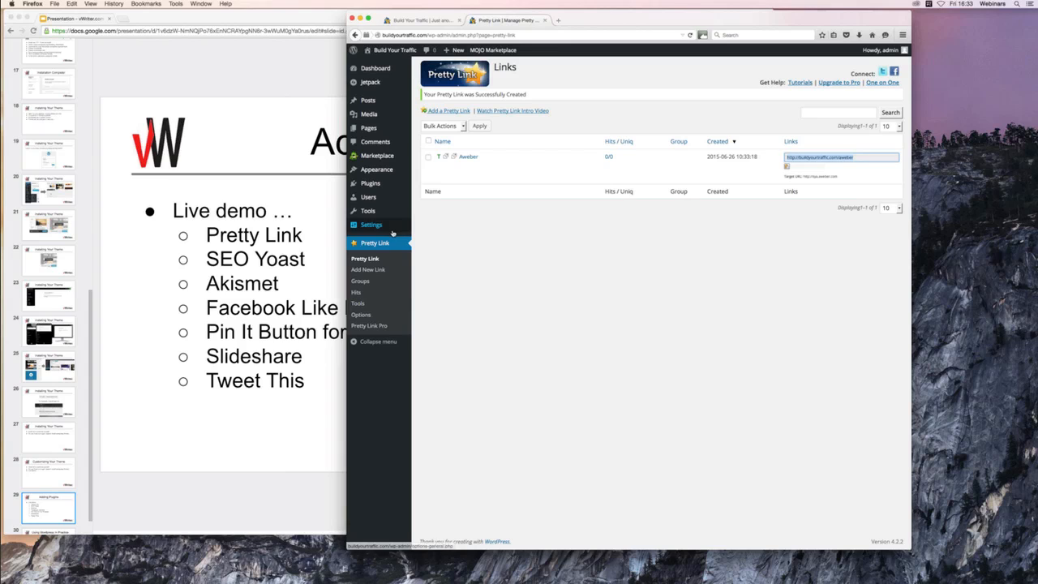
# - Search the plugin directory for "seo yoast", then install and activate WordPress SEO by Yoast
pyautogui.moveTo(391, 184)
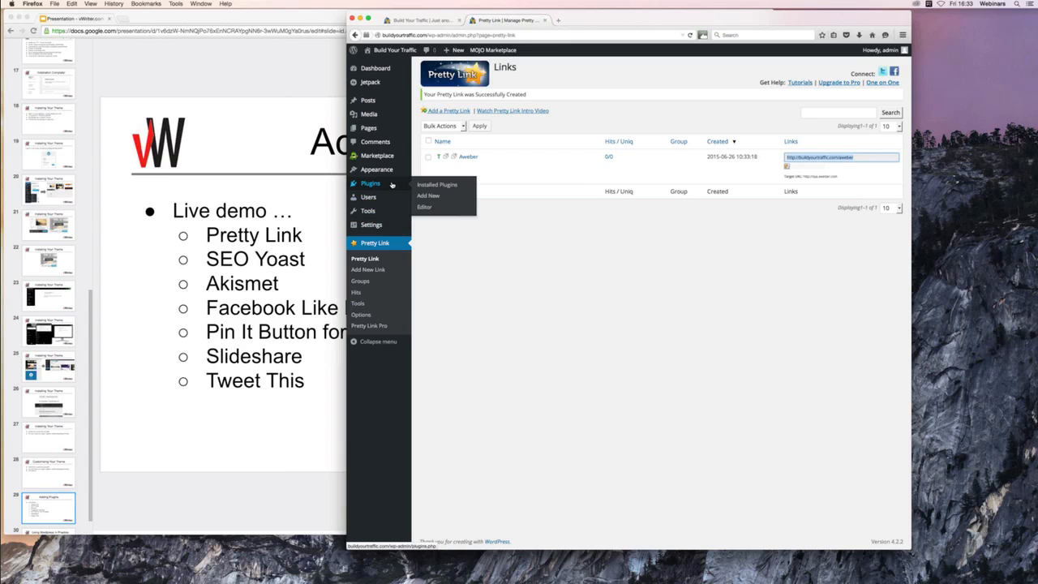
pyautogui.click(428, 196)
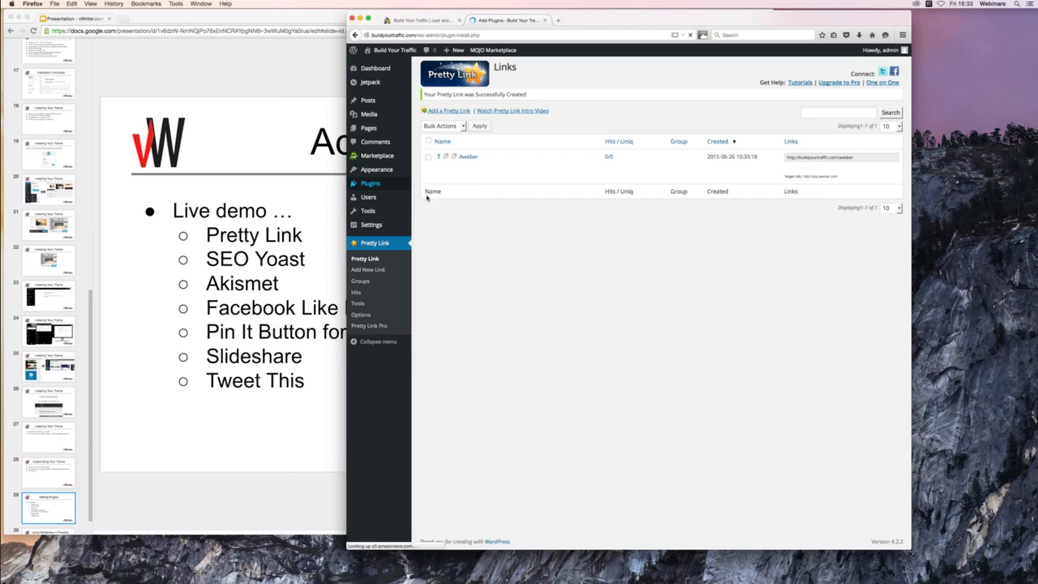
pyautogui.click(796, 96)
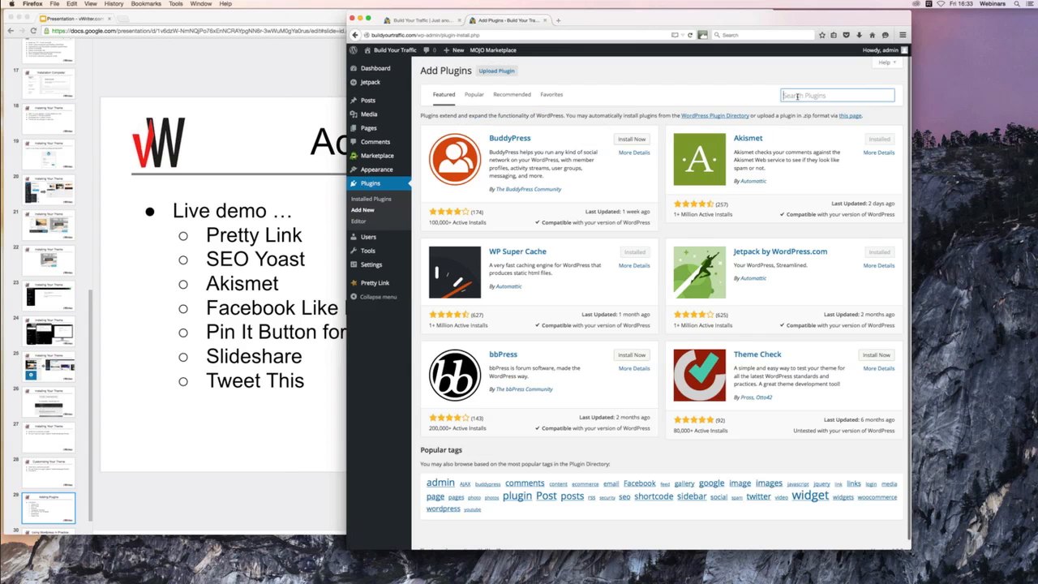
pyautogui.write('seo yoast')
pyautogui.press('Return')
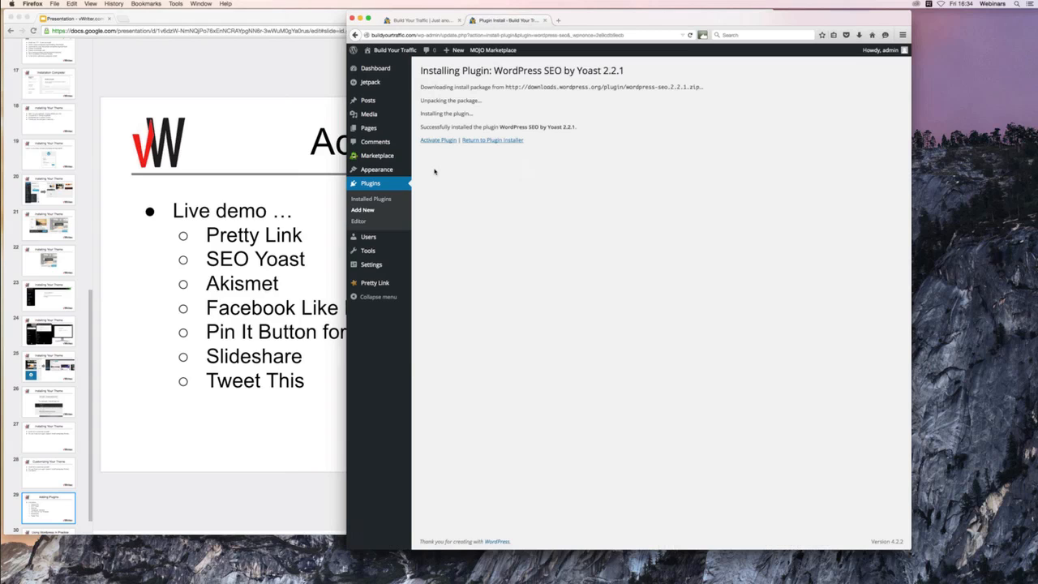
pyautogui.click(438, 141)
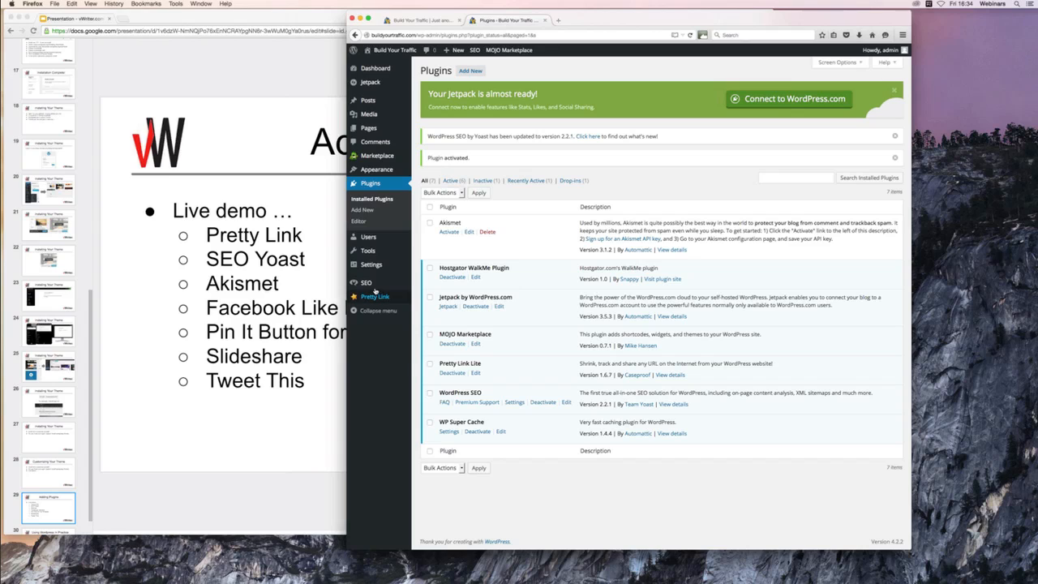
# - Enter "Build Your Traffic" as the website name in Yoast's general settings and review the Webmaster Tools and Security options
pyautogui.moveTo(365, 285)
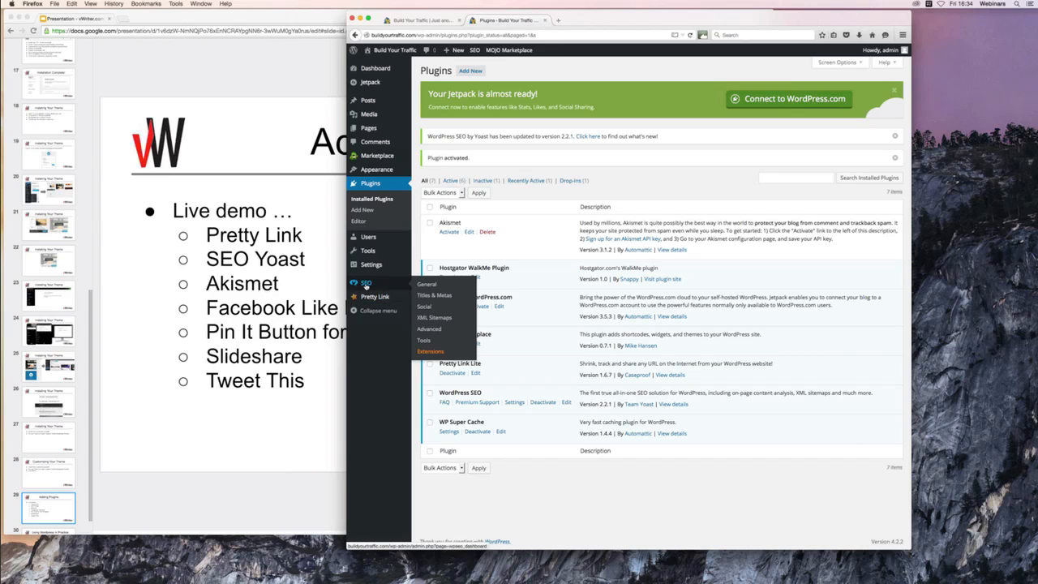
pyautogui.click(427, 285)
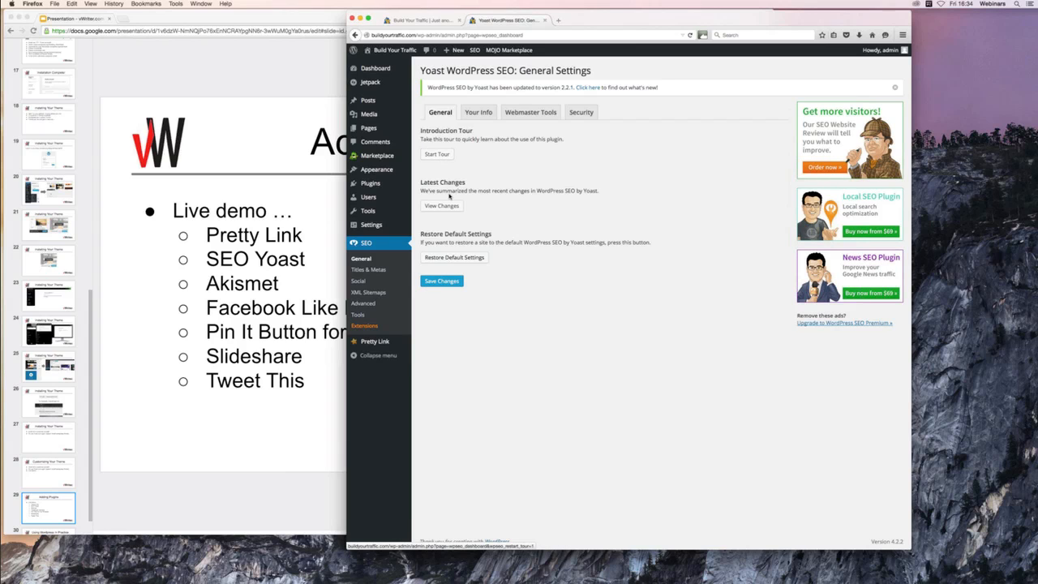
pyautogui.click(474, 113)
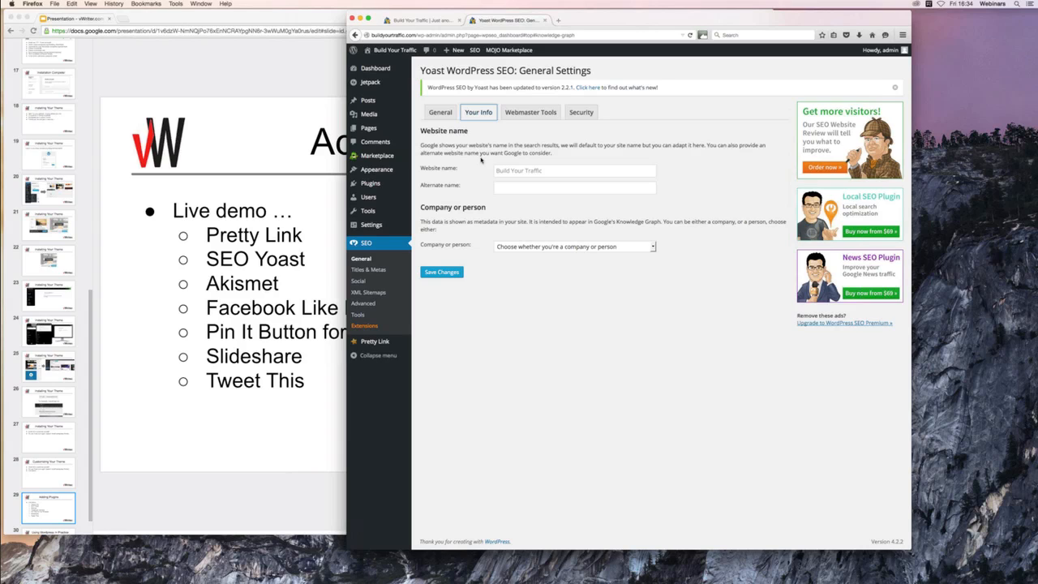
pyautogui.click(528, 170)
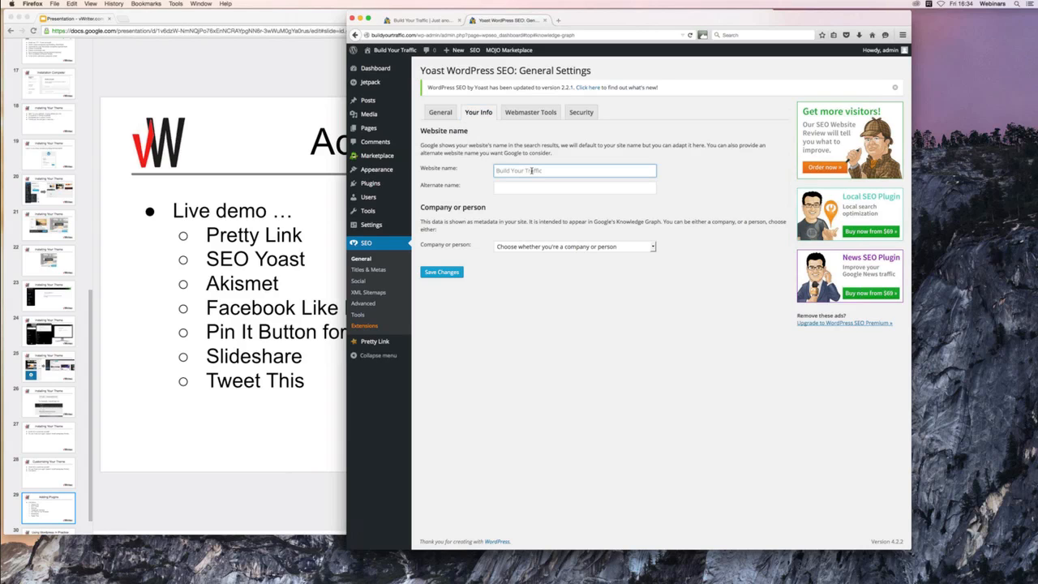
pyautogui.write('Build Your Ty')
pyautogui.write('affic')
pyautogui.click(531, 113)
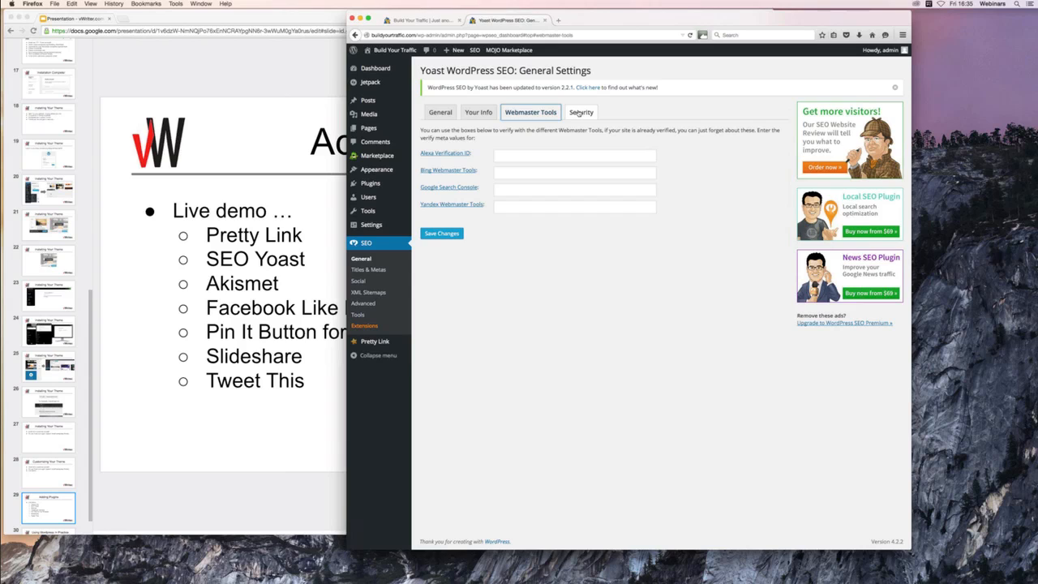
pyautogui.click(580, 112)
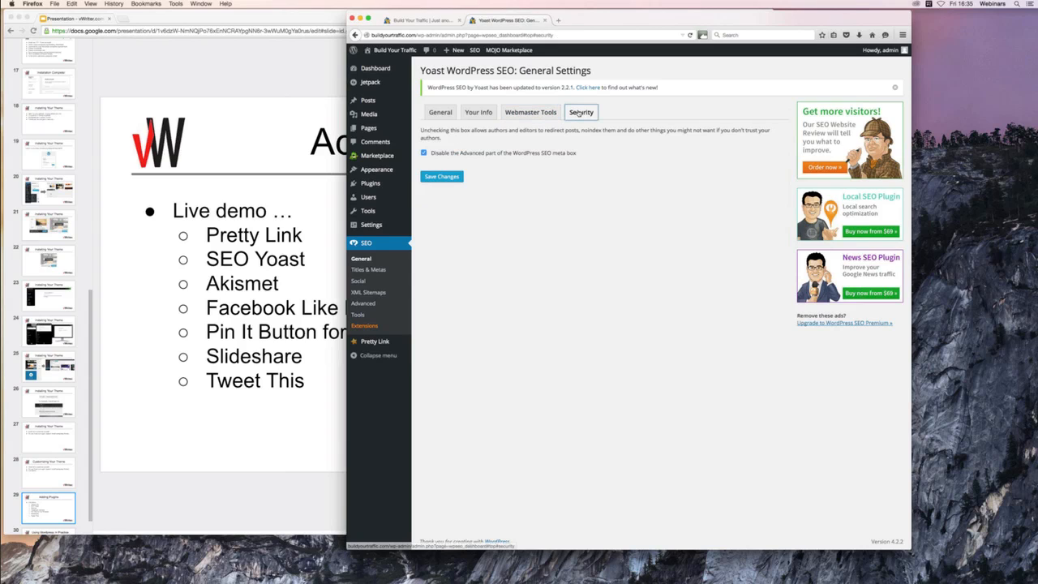
# - Save the changes to Yoast's general settings and open the Titles & Metas settings
pyautogui.click(443, 176)
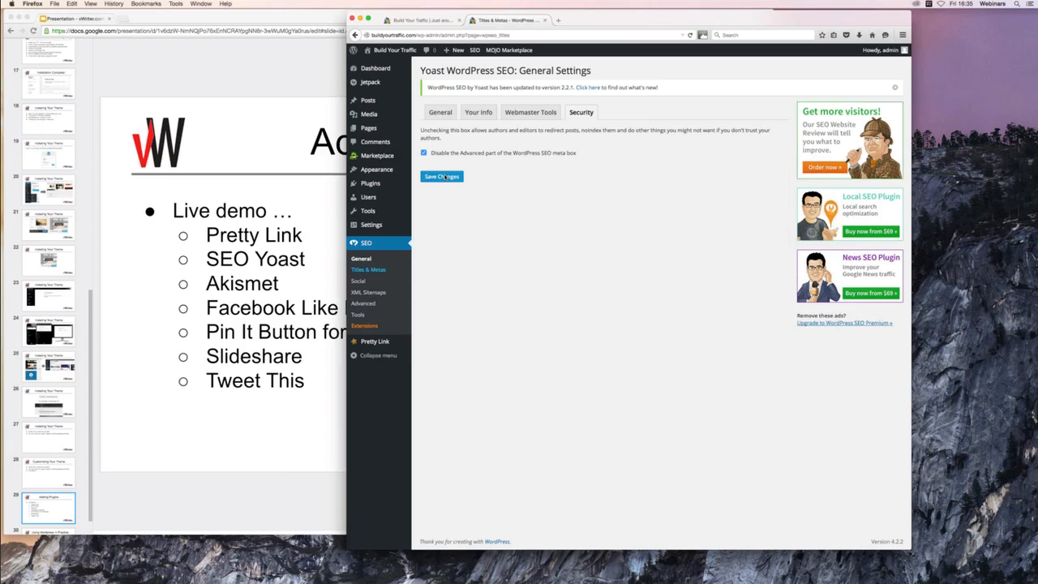
pyautogui.click(355, 36)
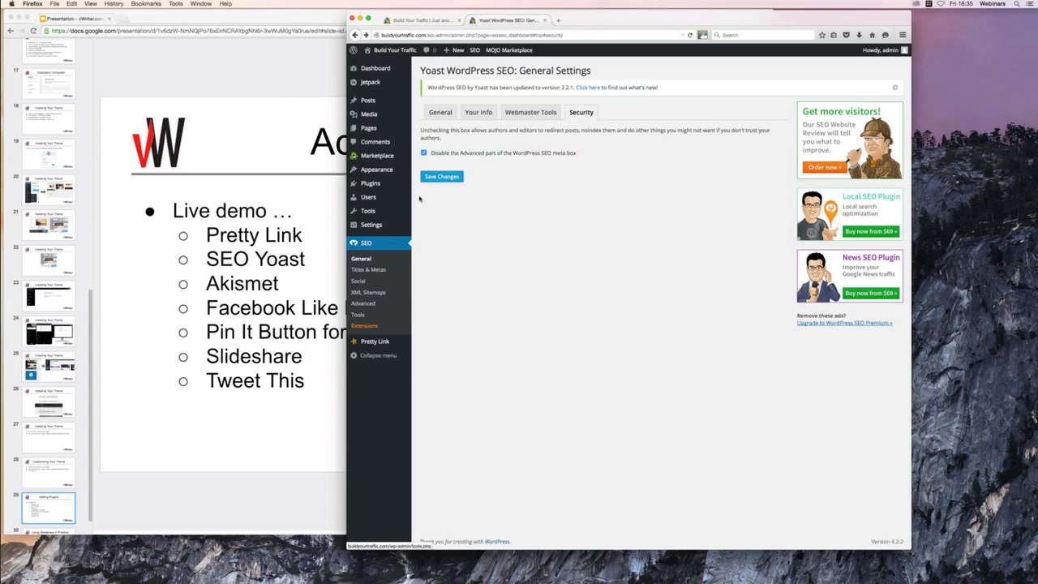
pyautogui.click(432, 185)
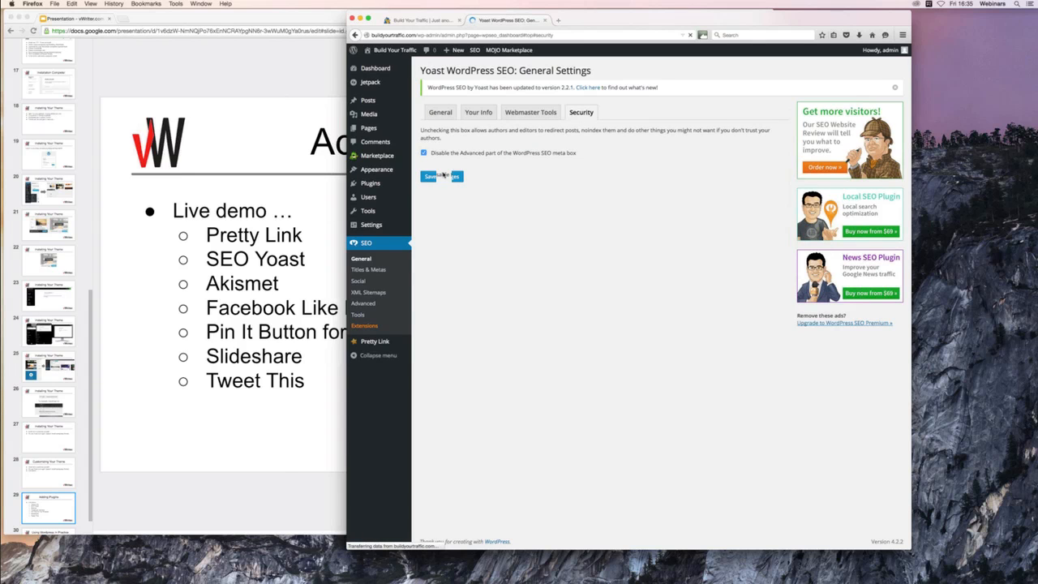
pyautogui.click(370, 273)
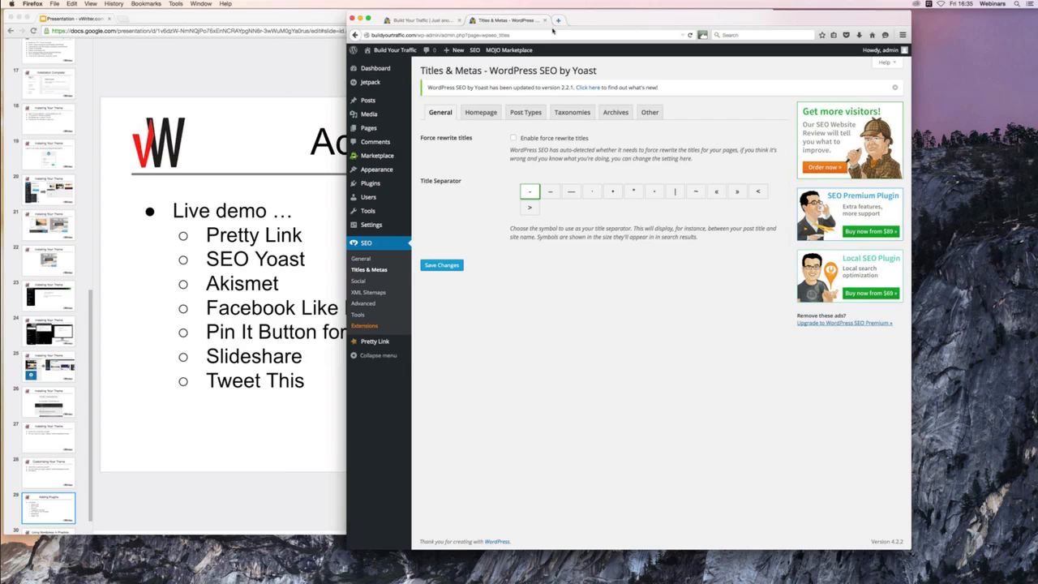
# - View the vWriter blog post "How To Get More Blog Traffic: 101 Essential Tips" in a new browser tab and close that tab
pyautogui.press('super+t')
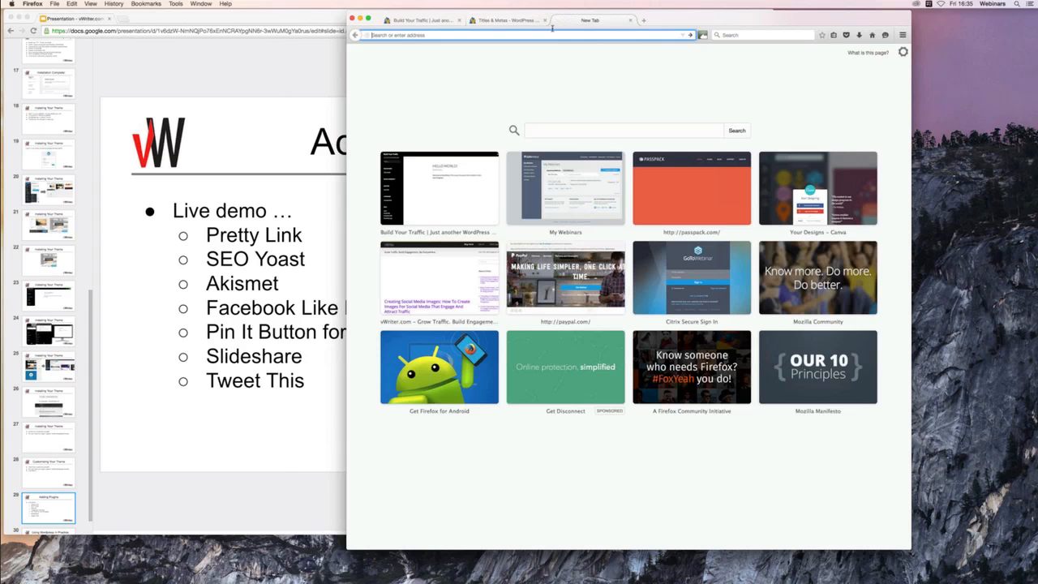
pyautogui.write('blog.vwriter.com/')
pyautogui.press('Return')
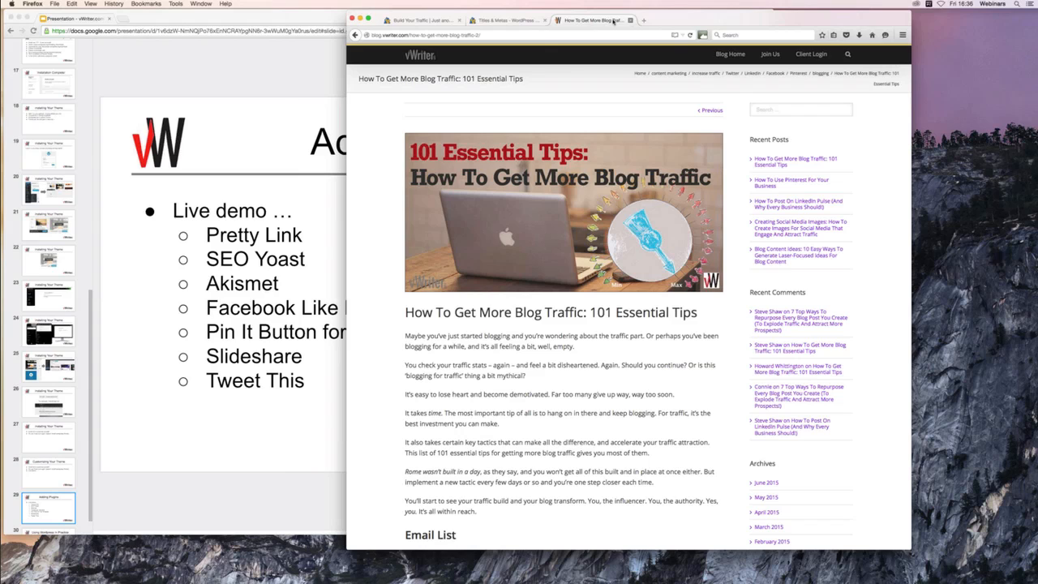
pyautogui.press('super+w')
# - Review Yoast's title and meta templates for the homepage, post types, taxonomies and archives, plus the other sitewide meta settings
pyautogui.click(483, 115)
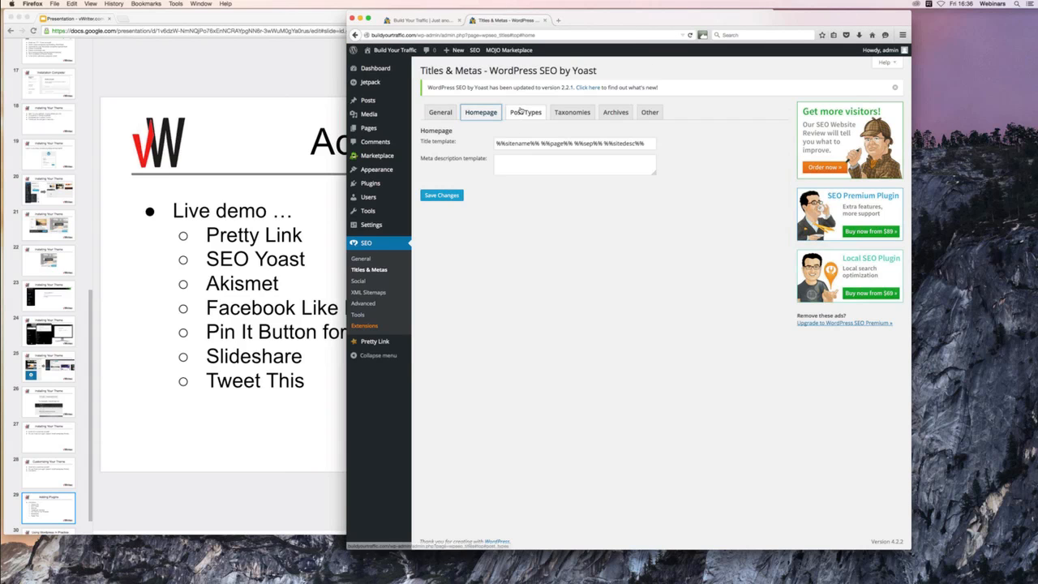
pyautogui.click(546, 164)
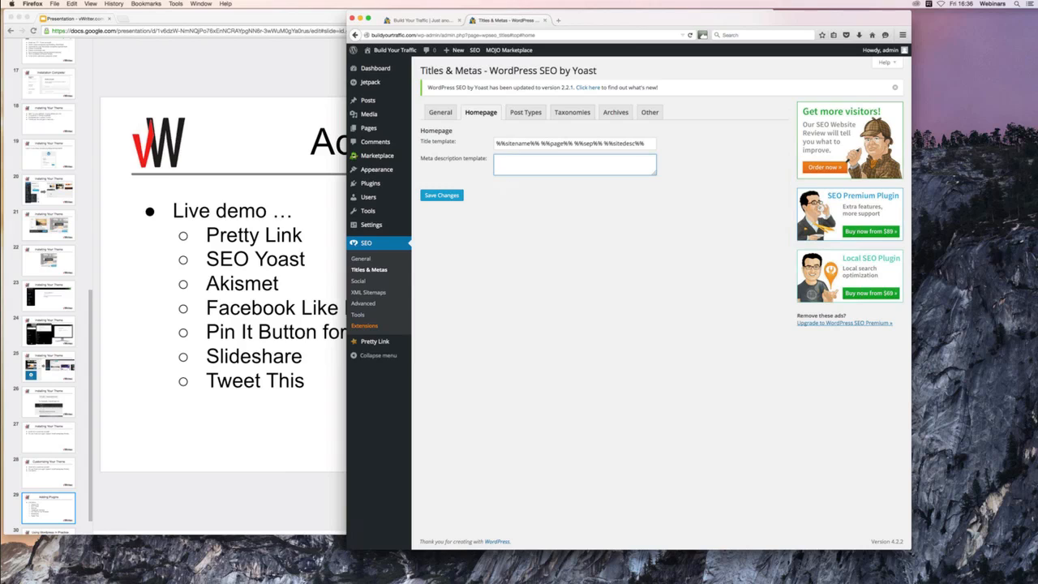
pyautogui.click(571, 143)
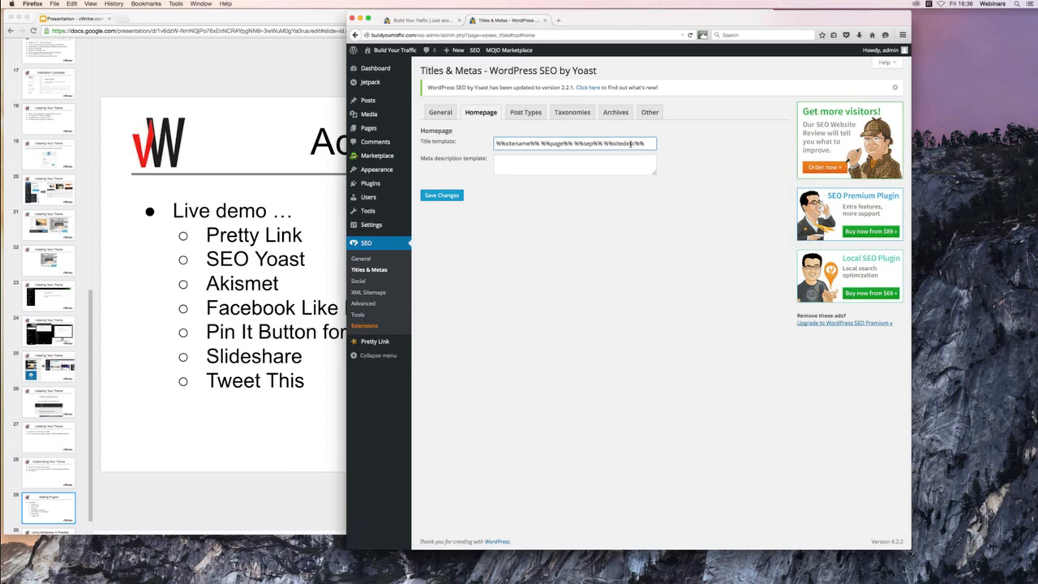
pyautogui.moveTo(505, 143); pyautogui.dragTo(536, 141)
pyautogui.click(526, 143)
pyautogui.click(527, 114)
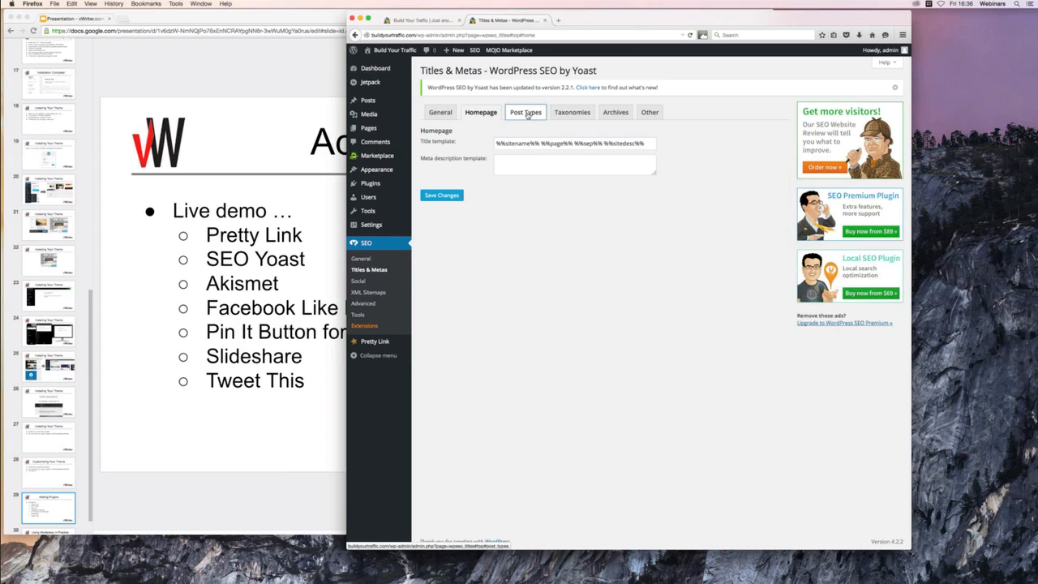
pyautogui.click(527, 115)
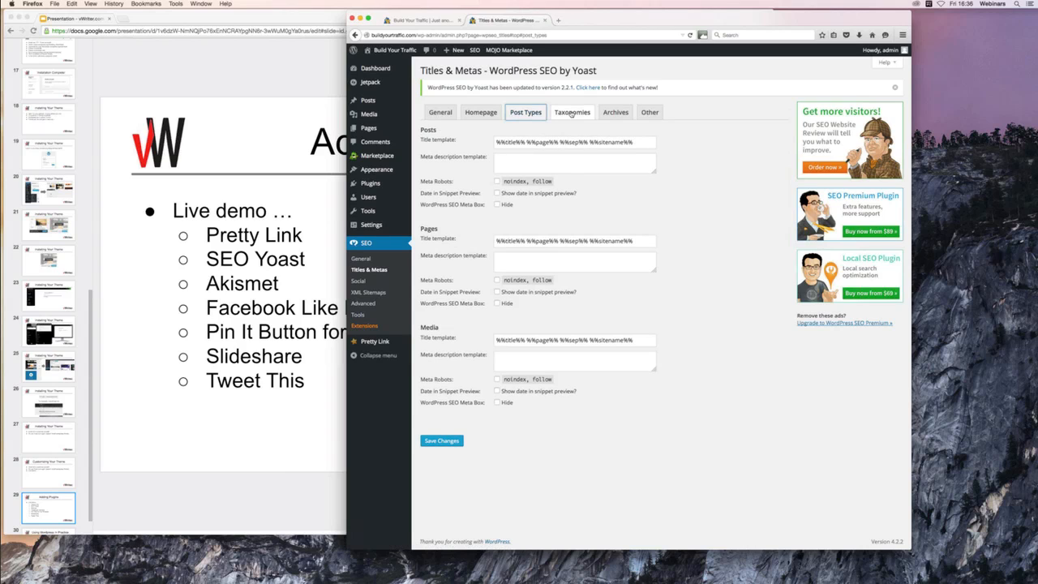
pyautogui.click(572, 114)
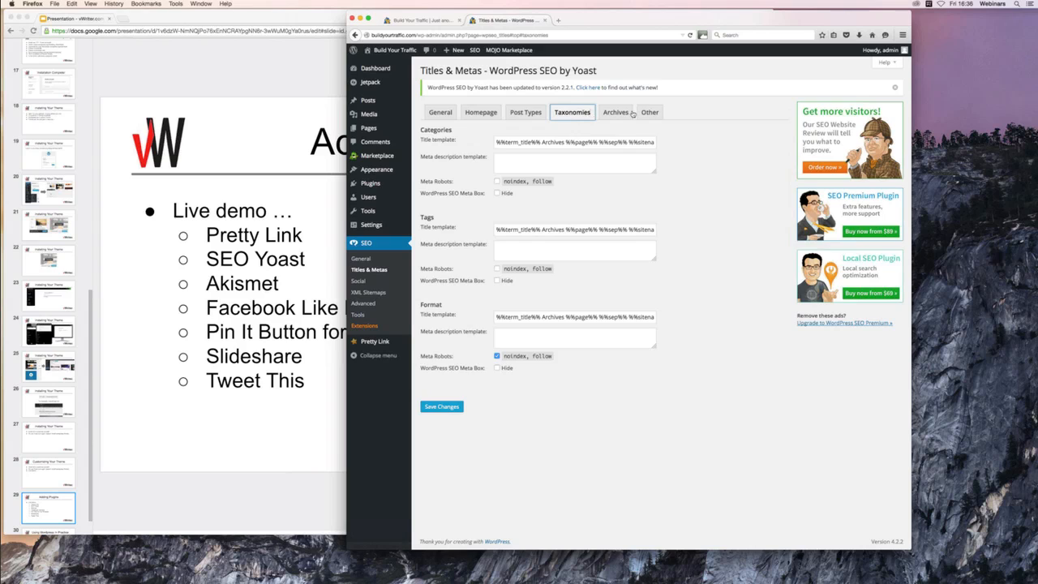
pyautogui.click(632, 114)
pyautogui.click(648, 113)
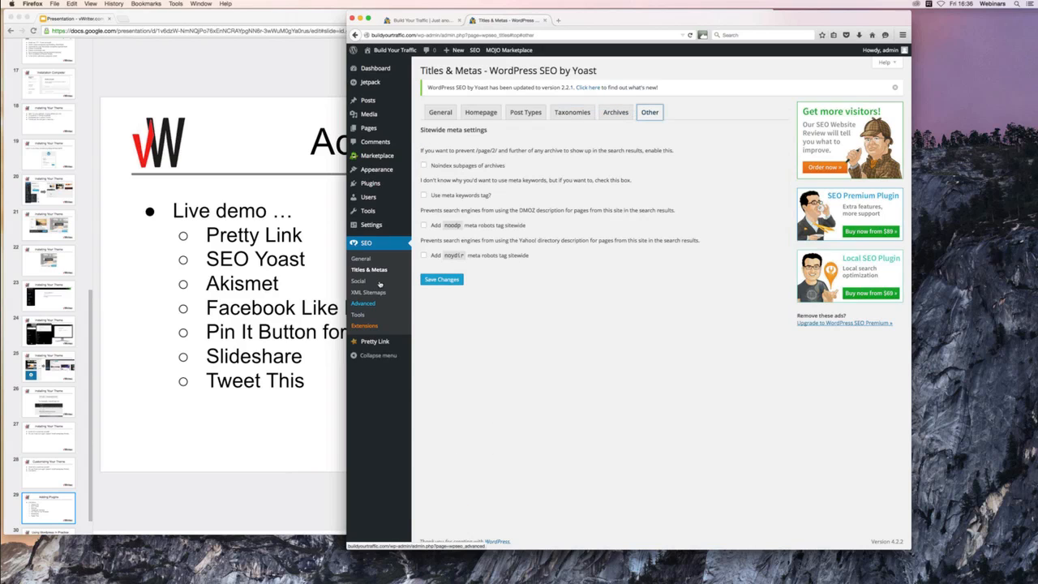
# - Review Yoast's Social settings for accounts, Facebook, Twitter, Pinterest and Google+
pyautogui.click(357, 281)
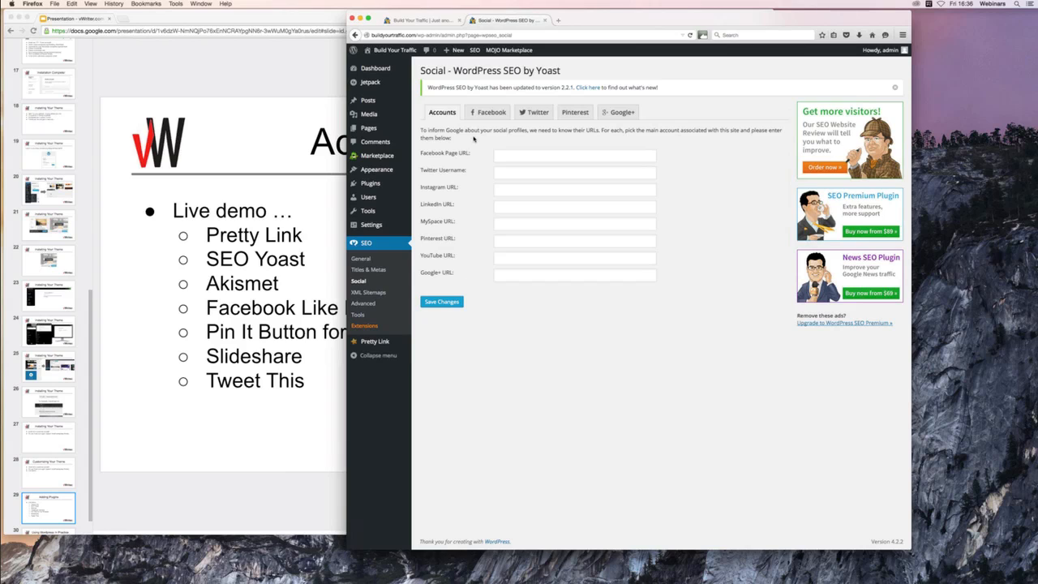
pyautogui.click(485, 113)
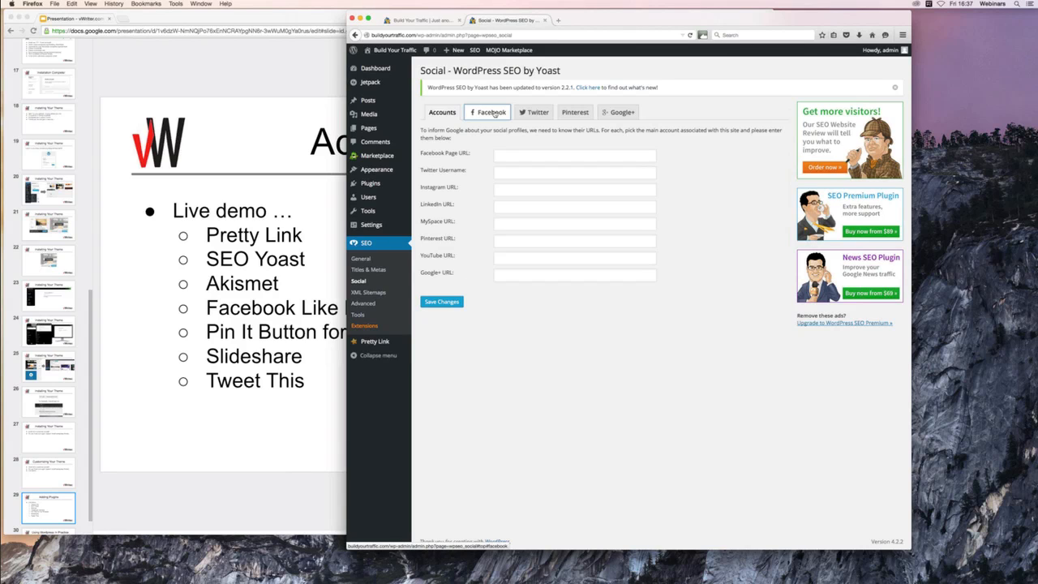
pyautogui.click(535, 112)
pyautogui.click(575, 113)
pyautogui.click(614, 112)
# - Review Yoast's XML Sitemaps settings and the Advanced settings for breadcrumbs and permalinks
pyautogui.click(364, 292)
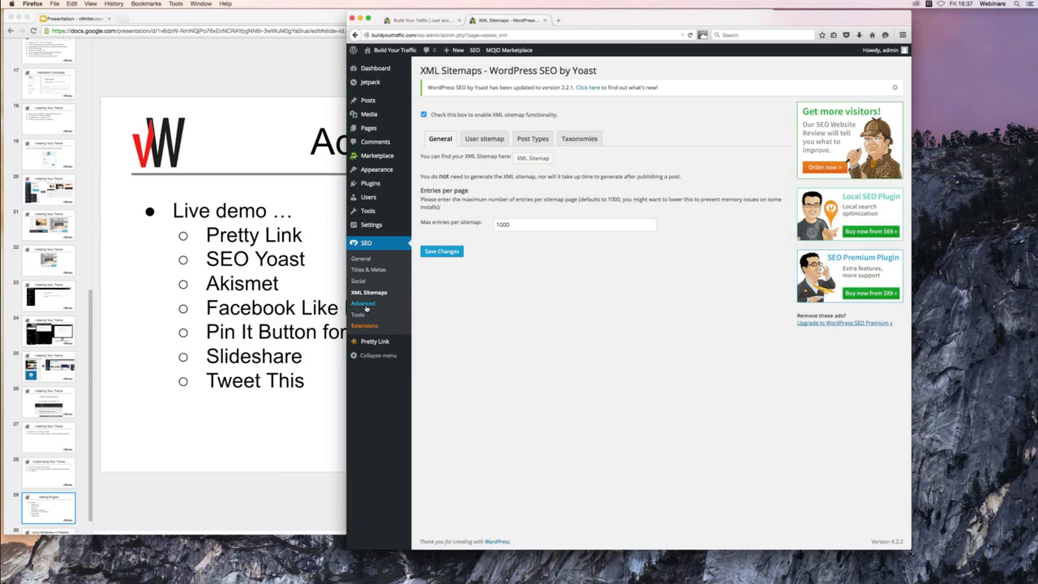
pyautogui.click(364, 303)
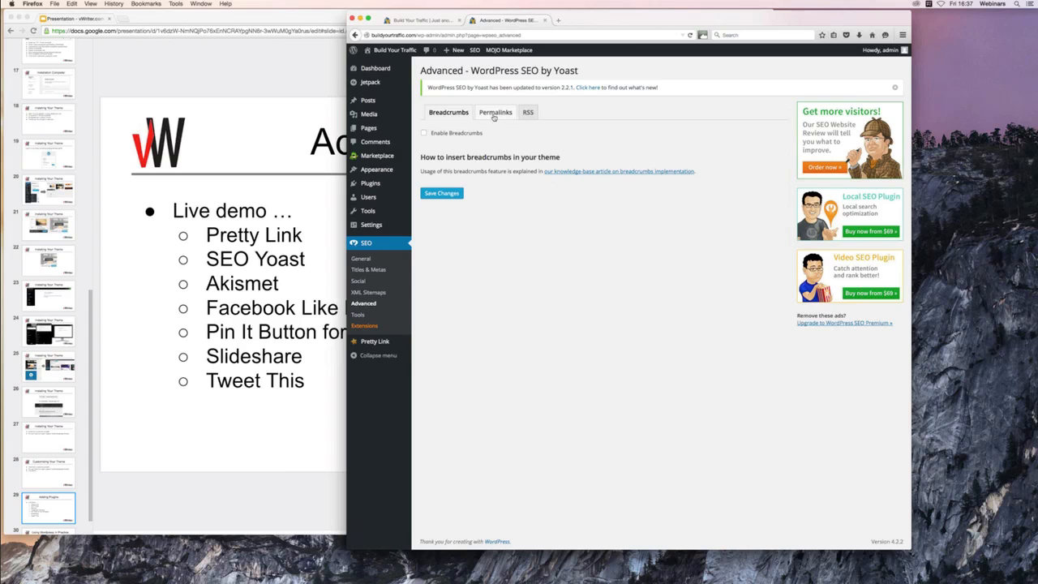
pyautogui.click(492, 114)
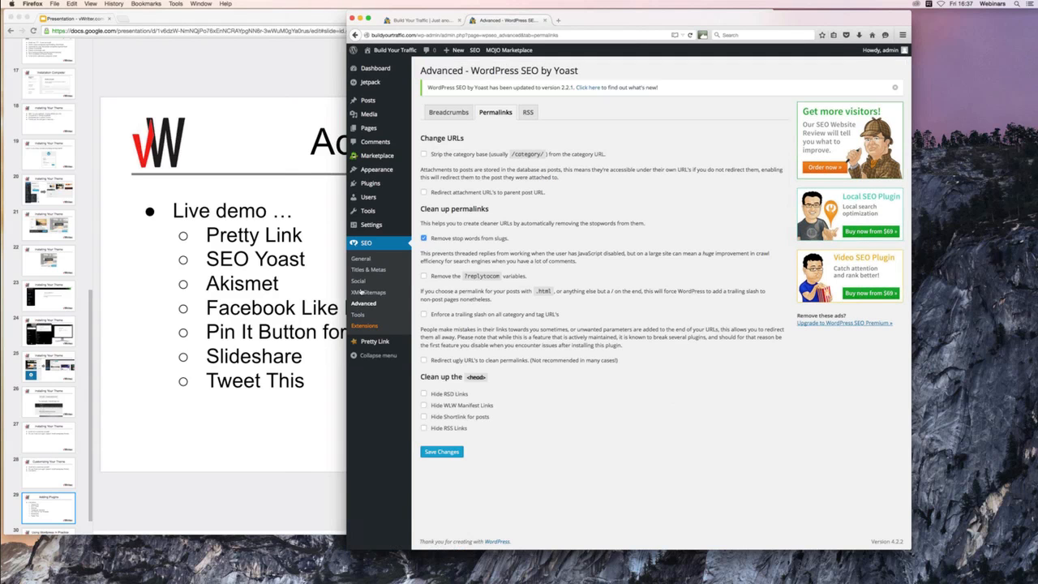
# - Change the site's permalink structure to Post name in the WordPress settings and save the changes
pyautogui.click(370, 227)
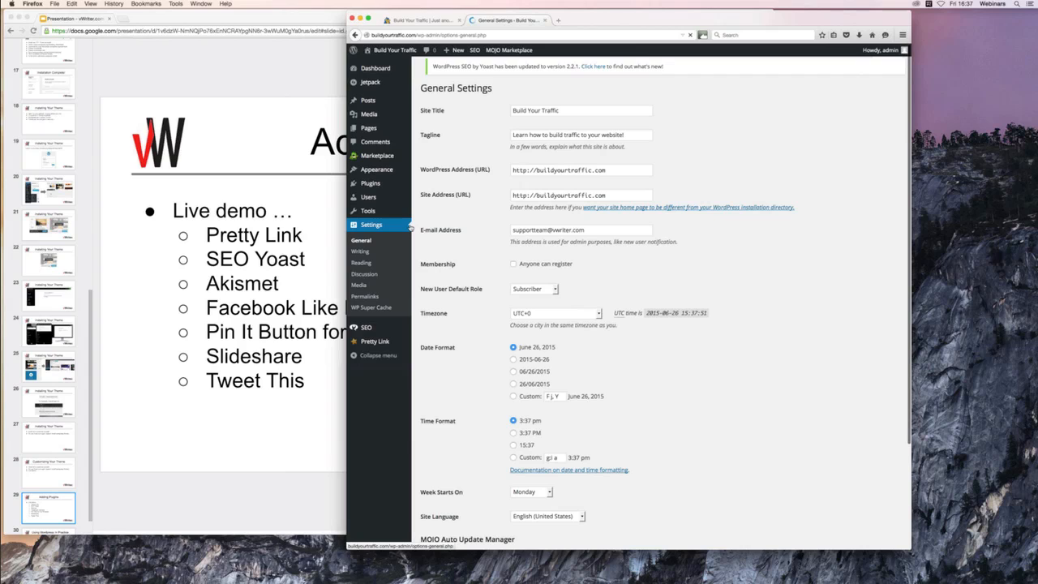
pyautogui.click(364, 297)
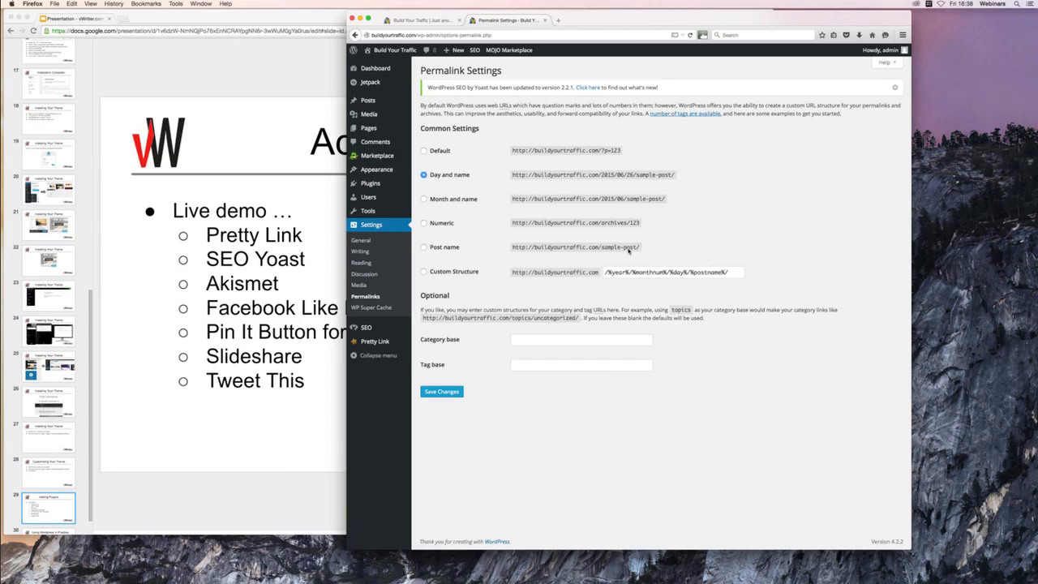
pyautogui.click(445, 248)
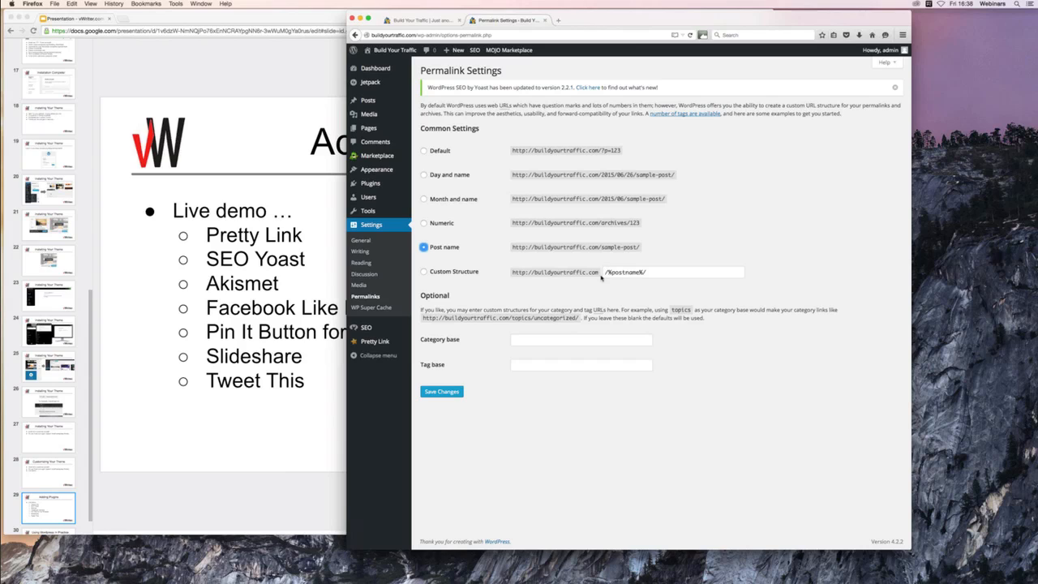
pyautogui.click(447, 393)
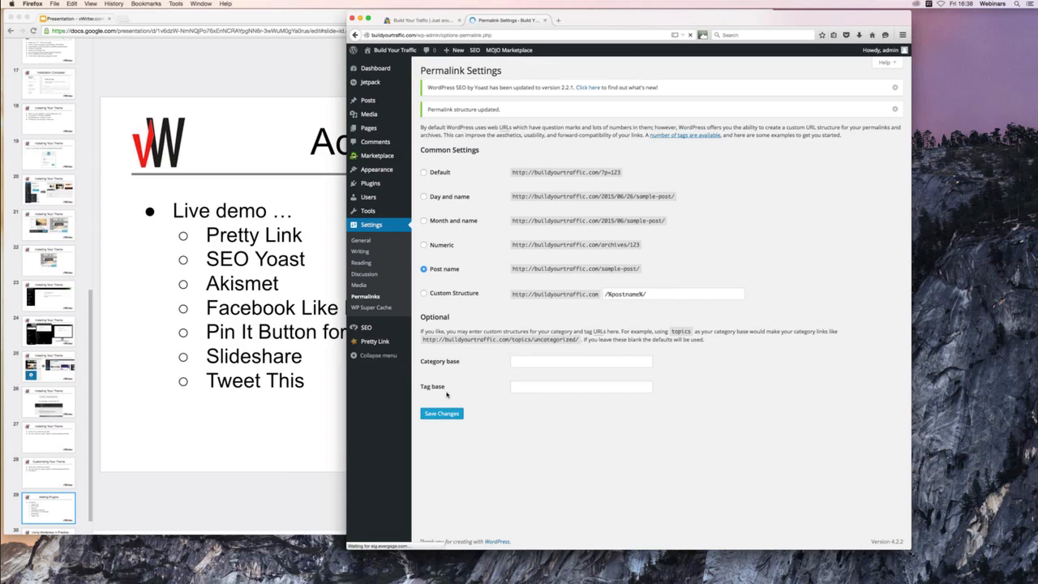
# - Activate the installed Akismet plugin and open the Akismet API key sign-up form in a separate tab
pyautogui.click(370, 183)
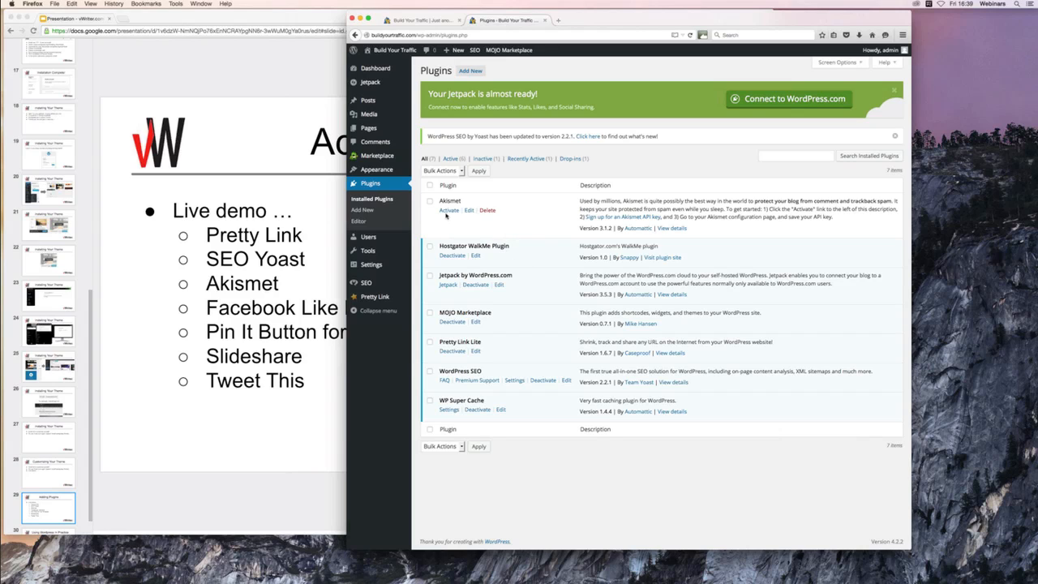
pyautogui.click(447, 211)
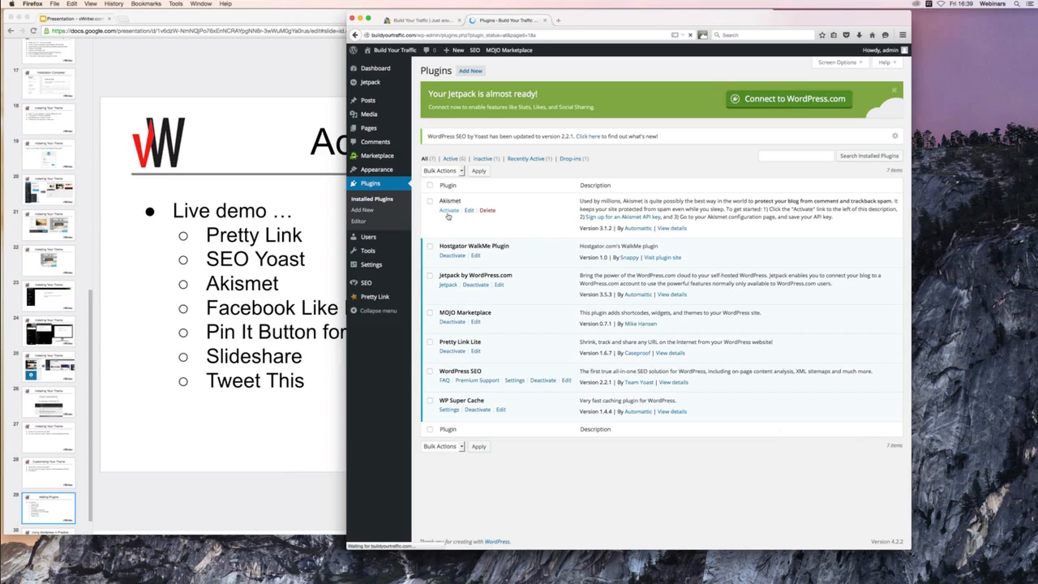
pyautogui.click(638, 275)
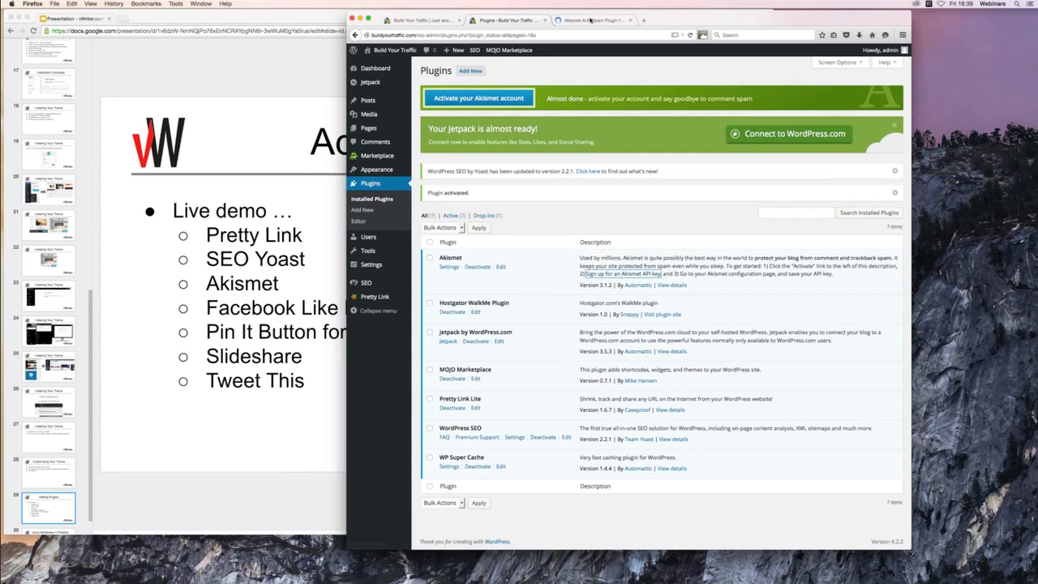
pyautogui.click(591, 19)
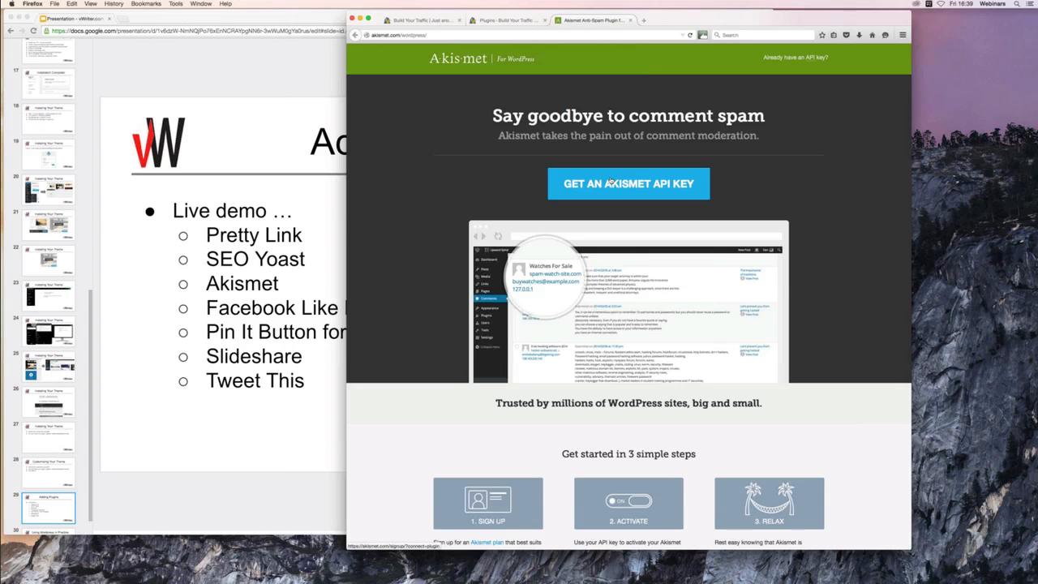
pyautogui.click(594, 183)
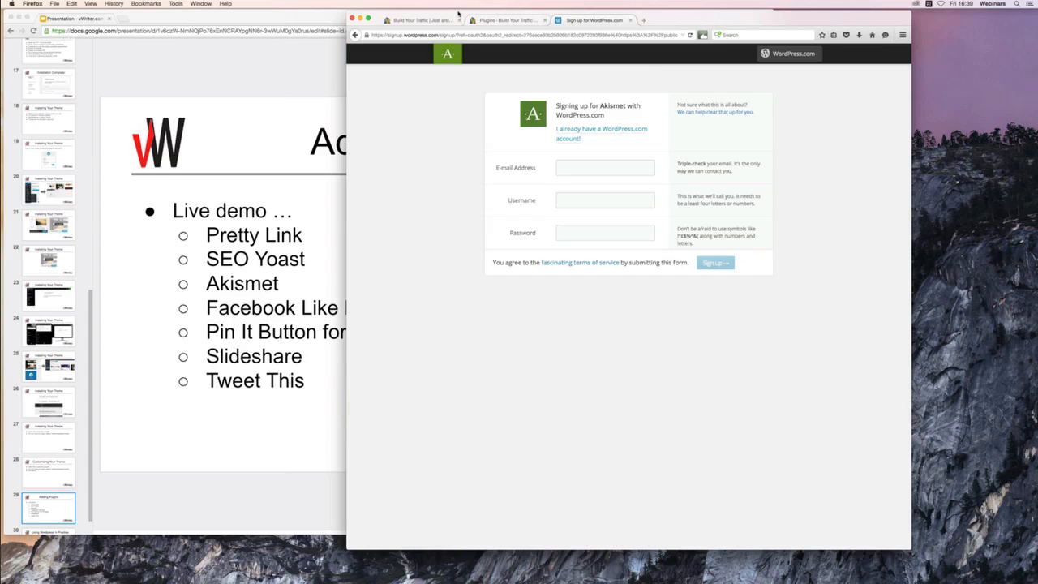
# - Return to the WordPress admin and open Akismet's settings at the field for manually entering an API key
pyautogui.click(501, 21)
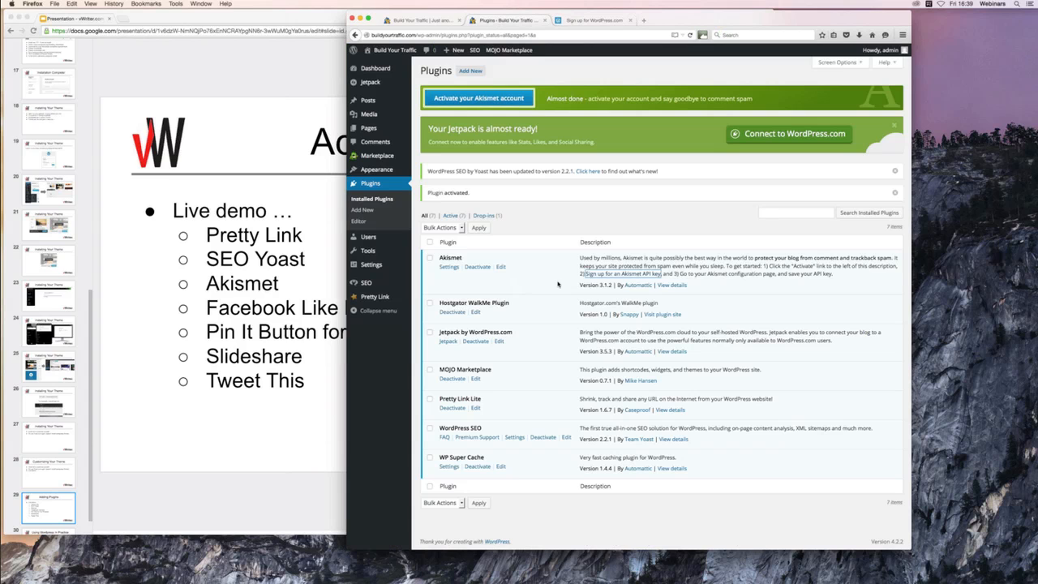
pyautogui.click(448, 268)
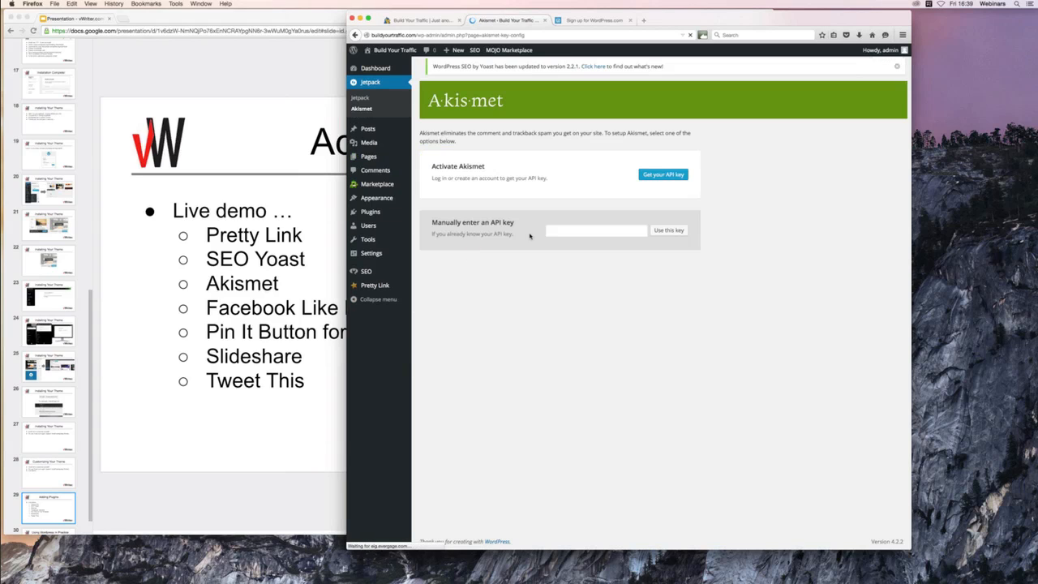
pyautogui.click(575, 230)
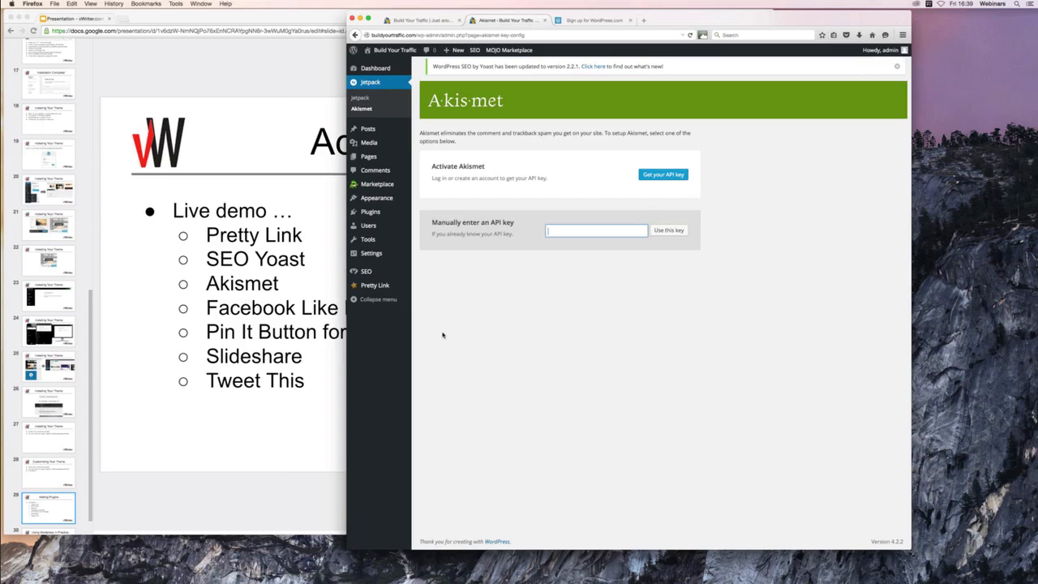
# - Search the plugin directory for "Facebook Like Box", using the name from the presentation slide
pyautogui.click(372, 213)
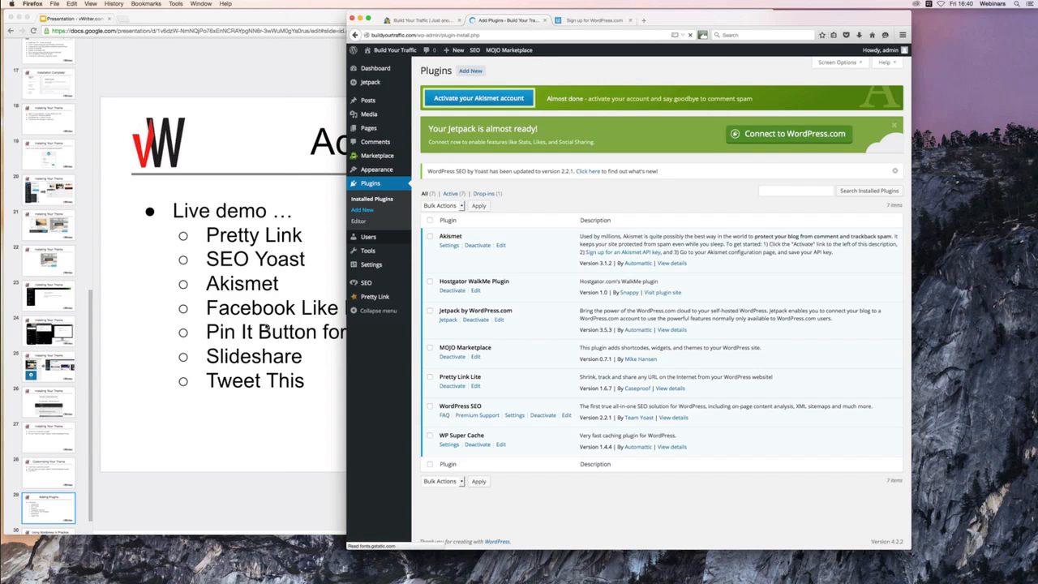
pyautogui.click(298, 316)
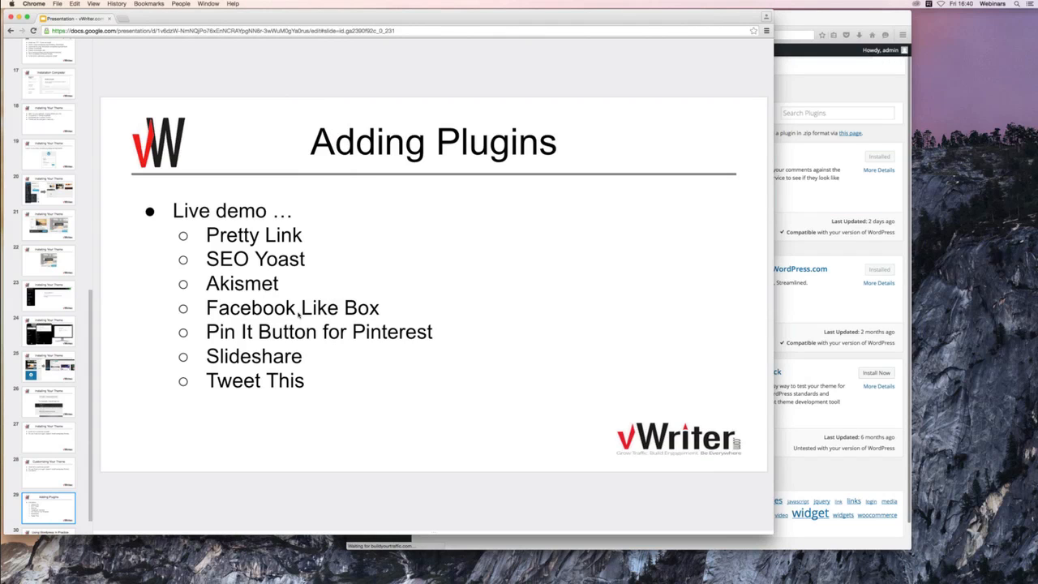
pyautogui.click(824, 120)
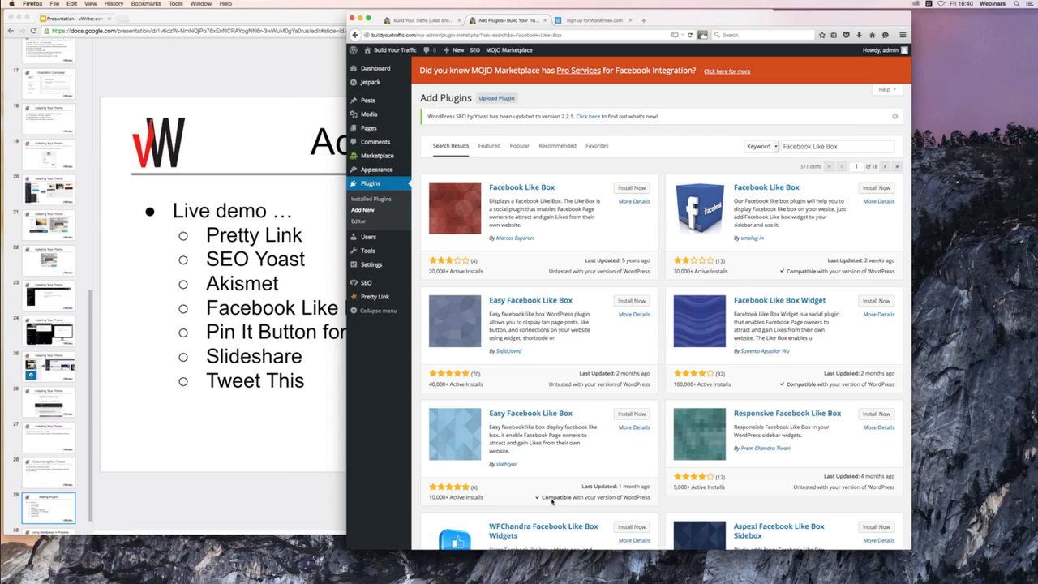
# - Install and activate Easy Facebook Like Box 3.0, the search result marked compatible with this WordPress version
pyautogui.moveTo(650, 488); pyautogui.dragTo(689, 498)
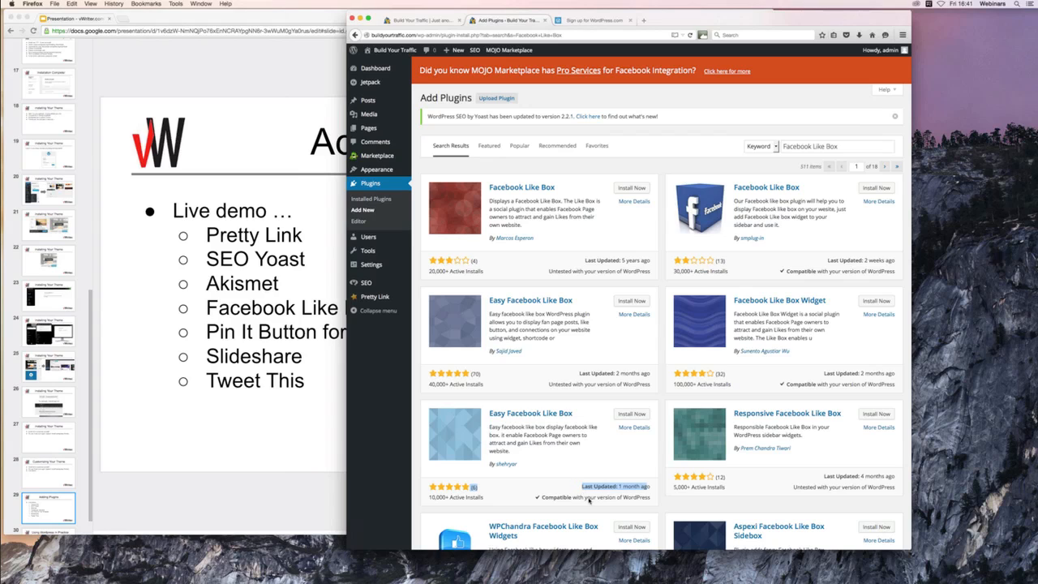
pyautogui.click(629, 415)
pyautogui.click(627, 415)
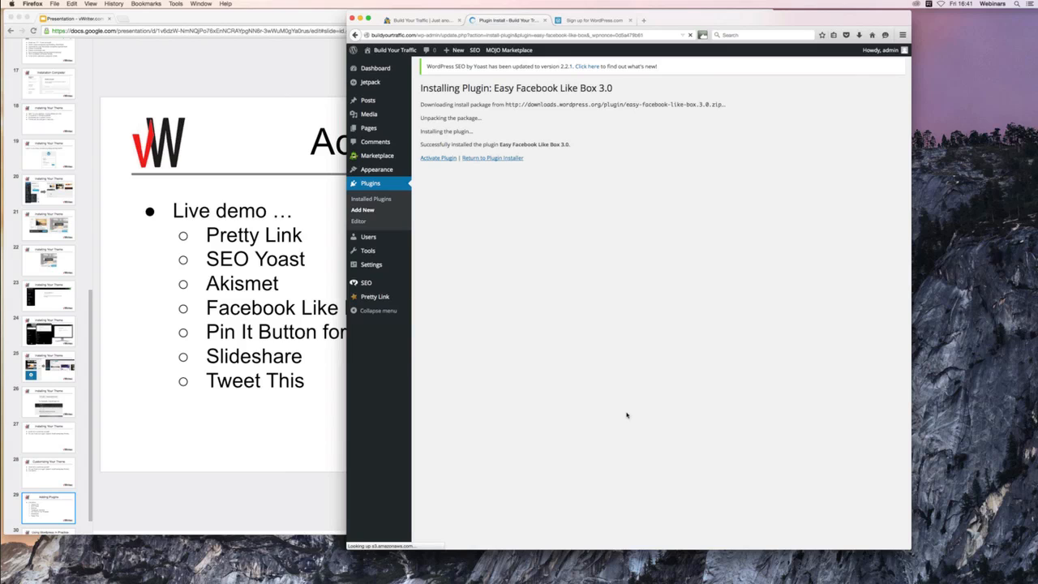
pyautogui.click(438, 159)
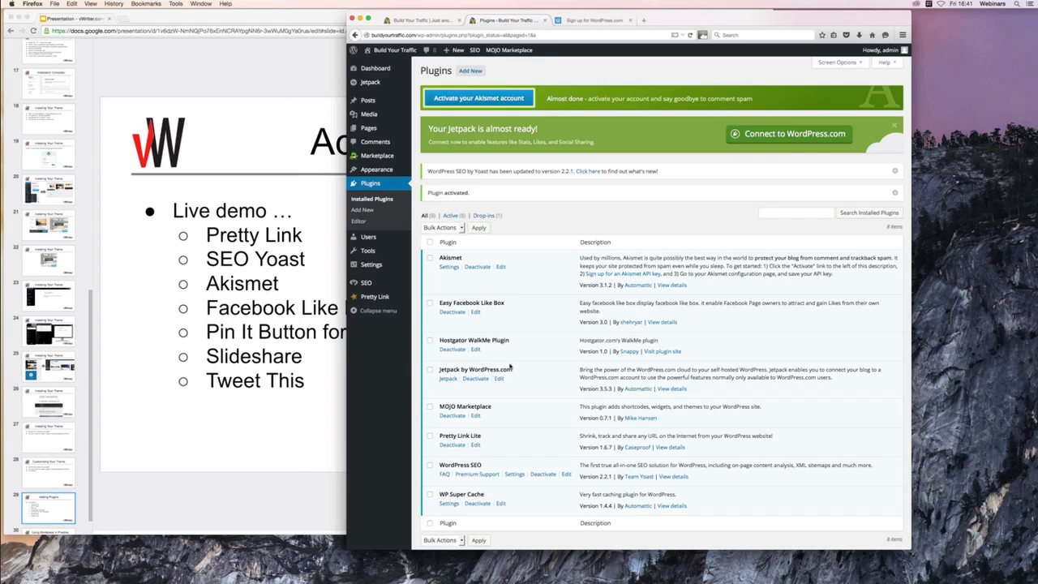
# - Open the site's widget management page and add the Easy Facebook Like Box widget to the Content Sidebar below the Calendar
pyautogui.scroll(-1, 510, 366)
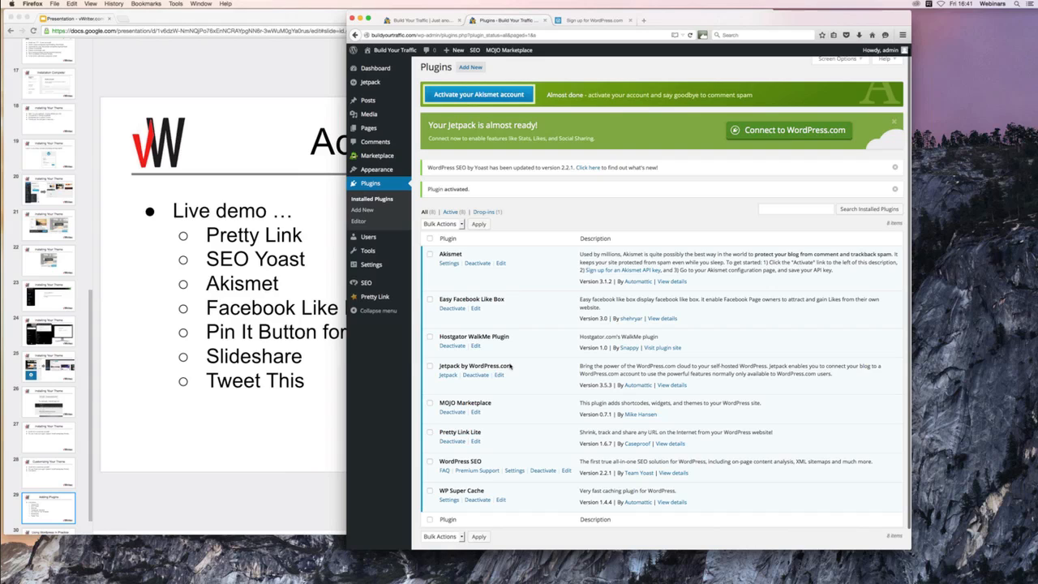
pyautogui.scroll(-1, 461, 413)
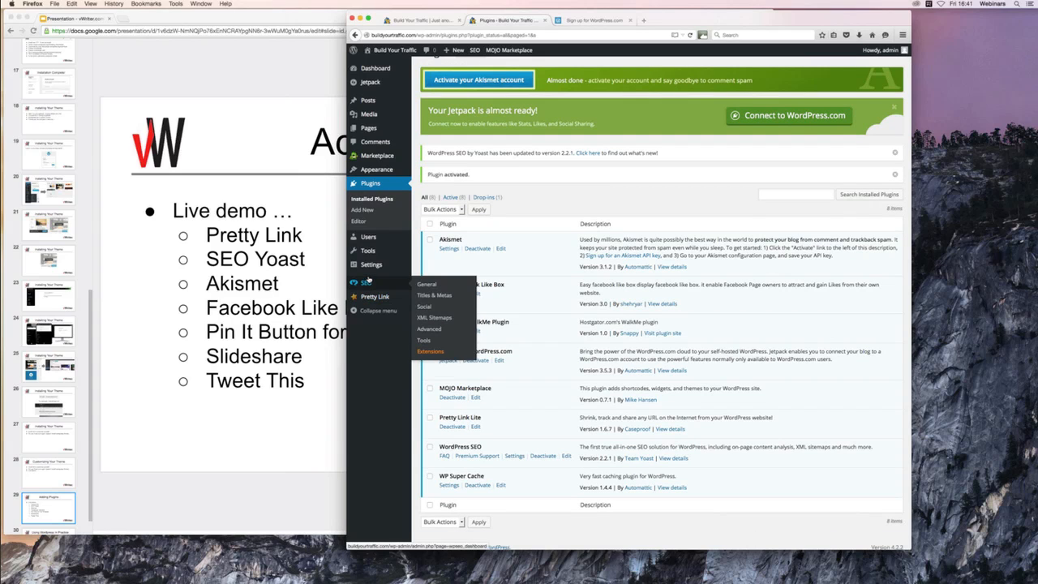
pyautogui.moveTo(376, 268)
pyautogui.moveTo(378, 171)
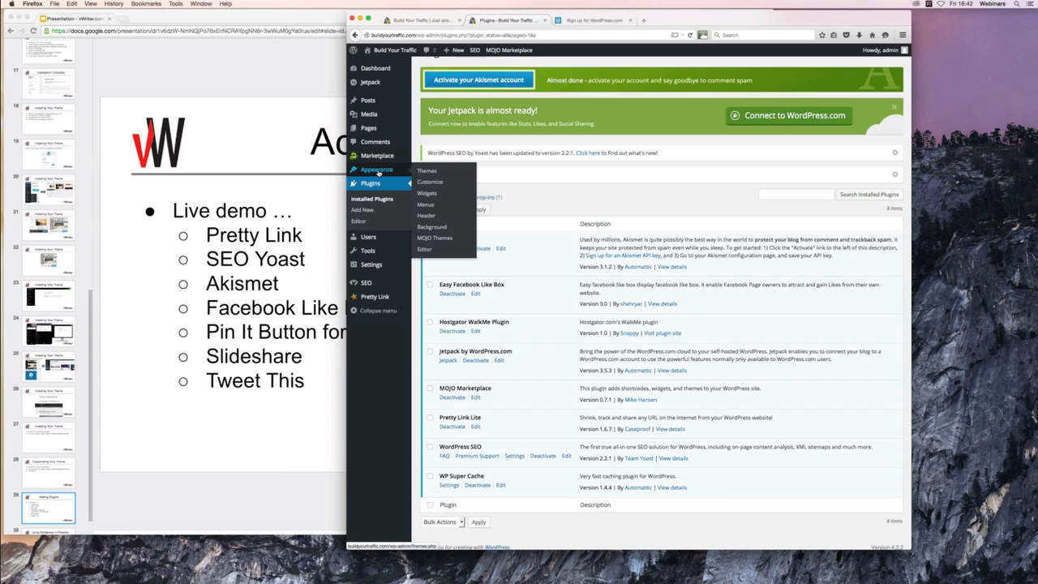
pyautogui.click(427, 196)
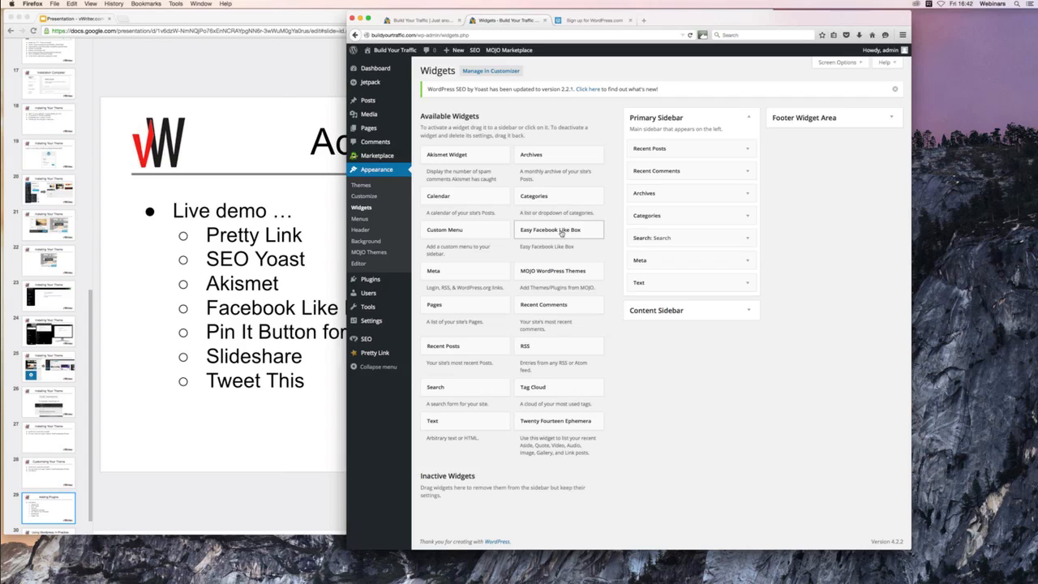
pyautogui.click(654, 313)
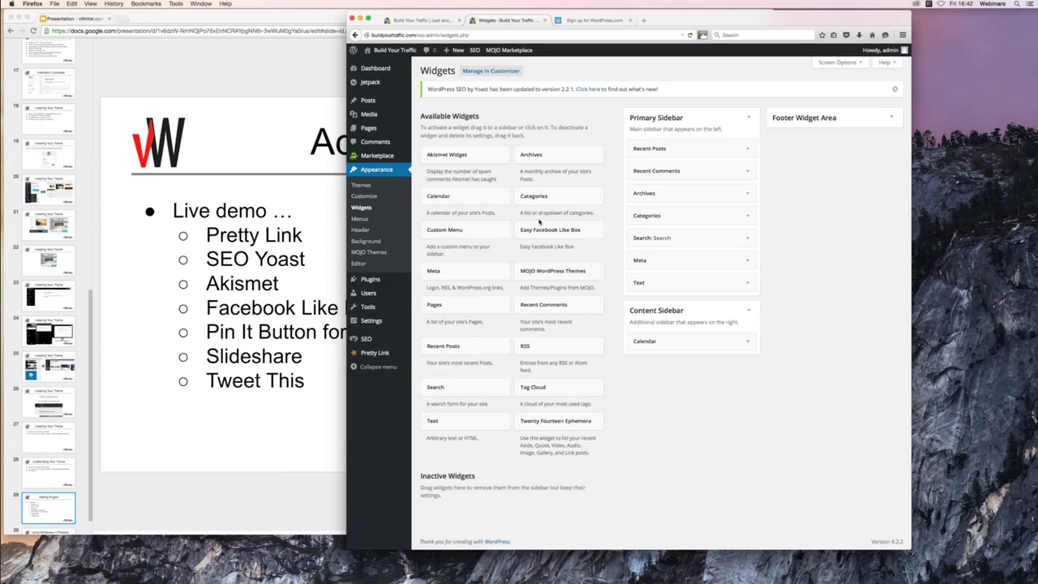
pyautogui.moveTo(555, 237); pyautogui.dragTo(638, 311)
pyautogui.moveTo(661, 358); pyautogui.dragTo(668, 385)
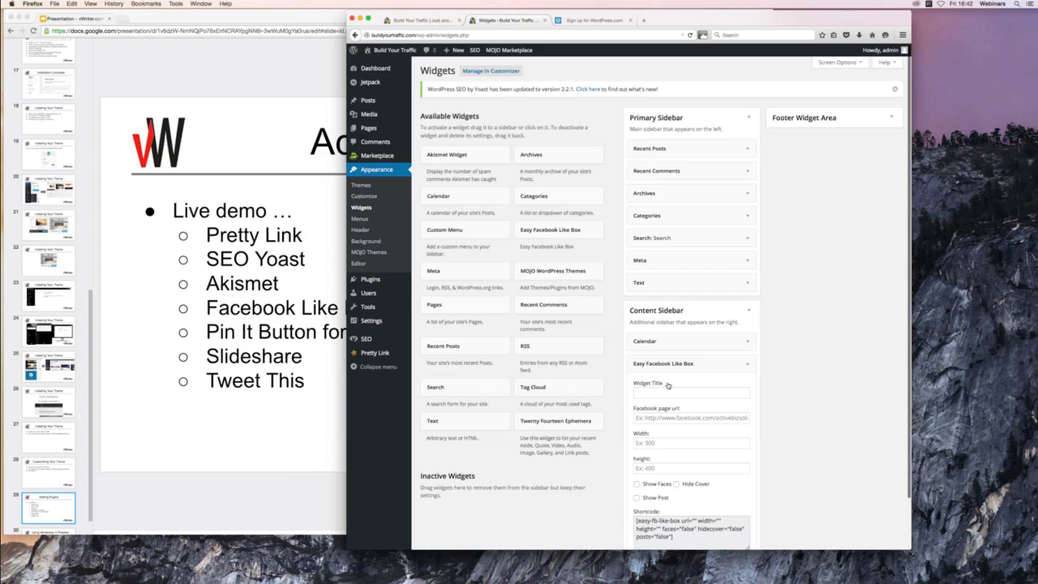
pyautogui.scroll(-2, 755, 372)
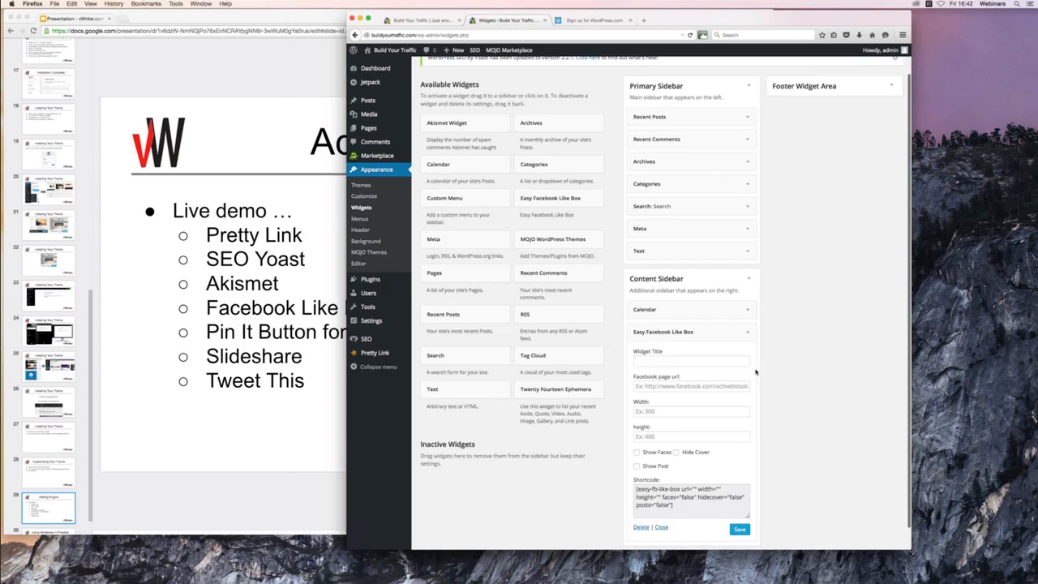
pyautogui.scroll(-1, 755, 372)
pyautogui.click(673, 339)
pyautogui.write('Connect on Facebook')
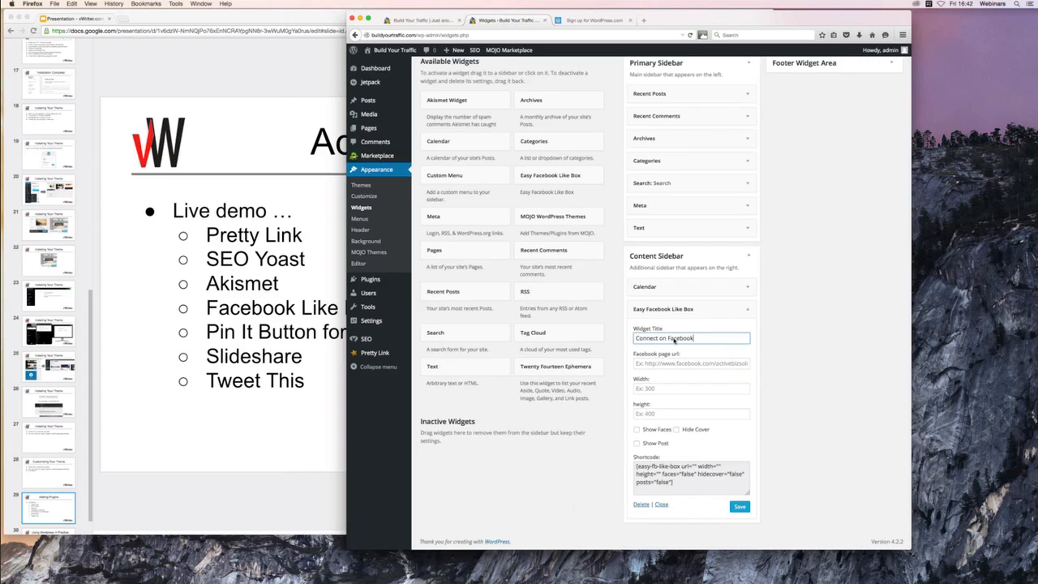
pyautogui.press('Tab')
pyautogui.write('http://w')
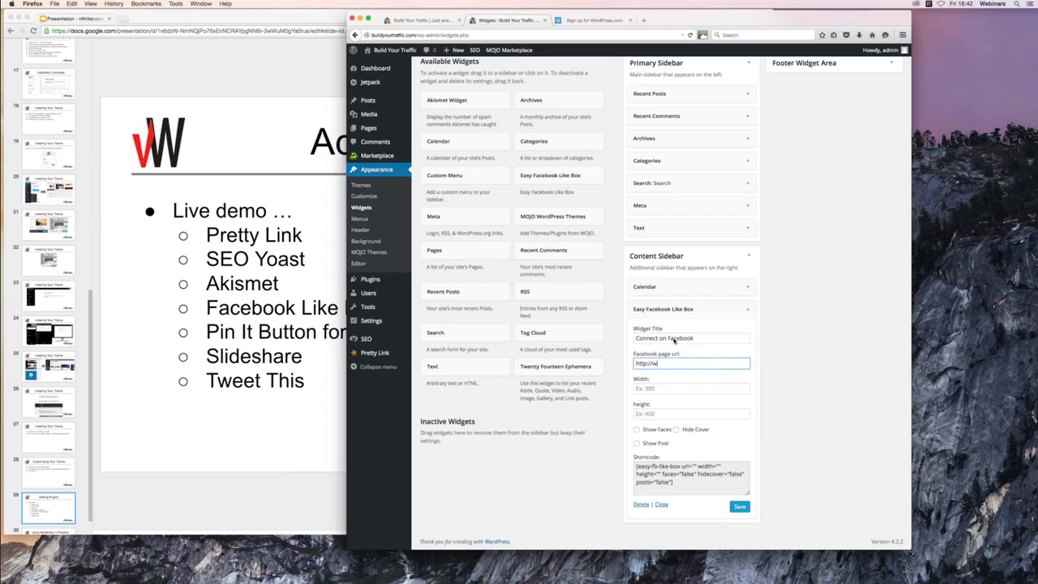
pyautogui.write('ww.facebook.com/vWriterCom')
# - Set the like box width to 300 and height to 400, enable Show Faces, and save the widget
pyautogui.click(652, 389)
pyautogui.write('300')
pyautogui.press('Tab')
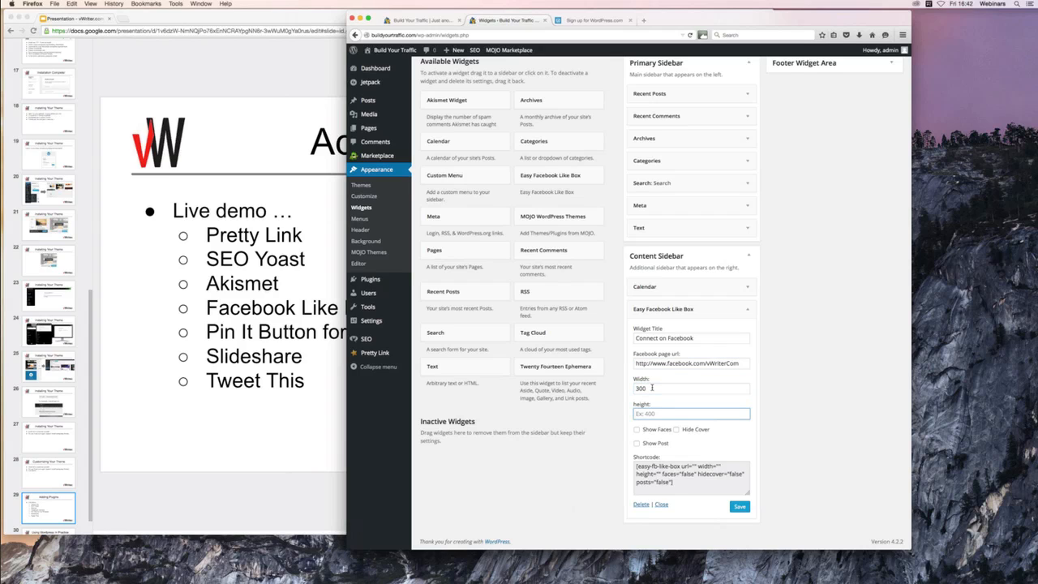
pyautogui.write('400')
pyautogui.click(636, 430)
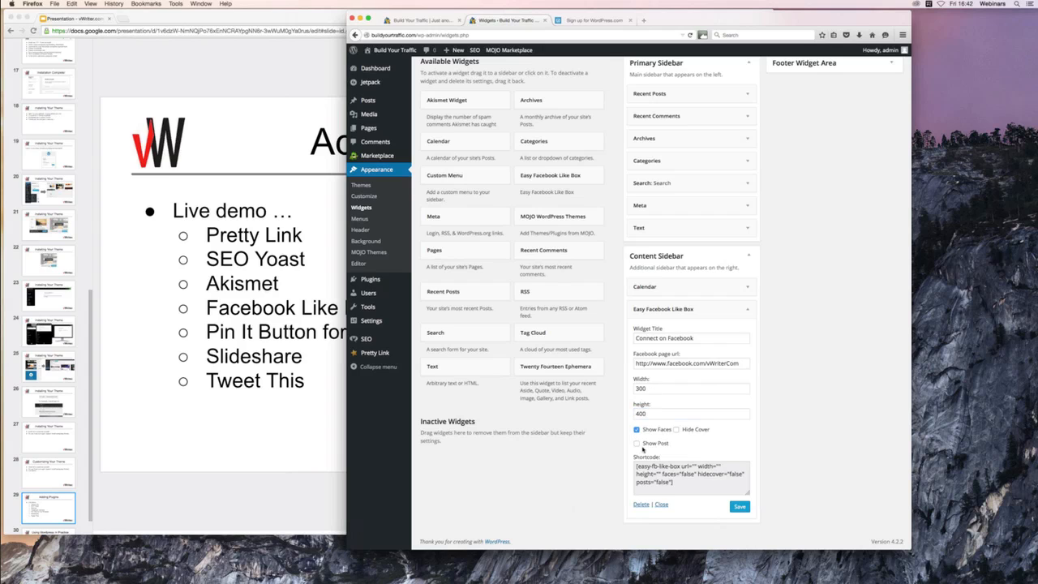
pyautogui.click(738, 506)
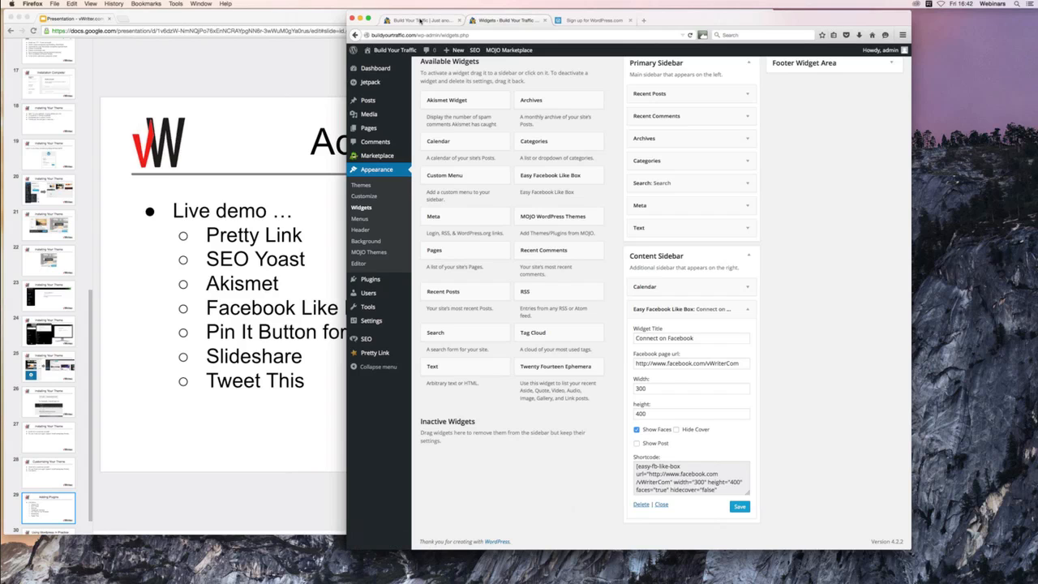
# - Check how the Facebook like box looks on the live site, then return to the widget settings
pyautogui.click(419, 22)
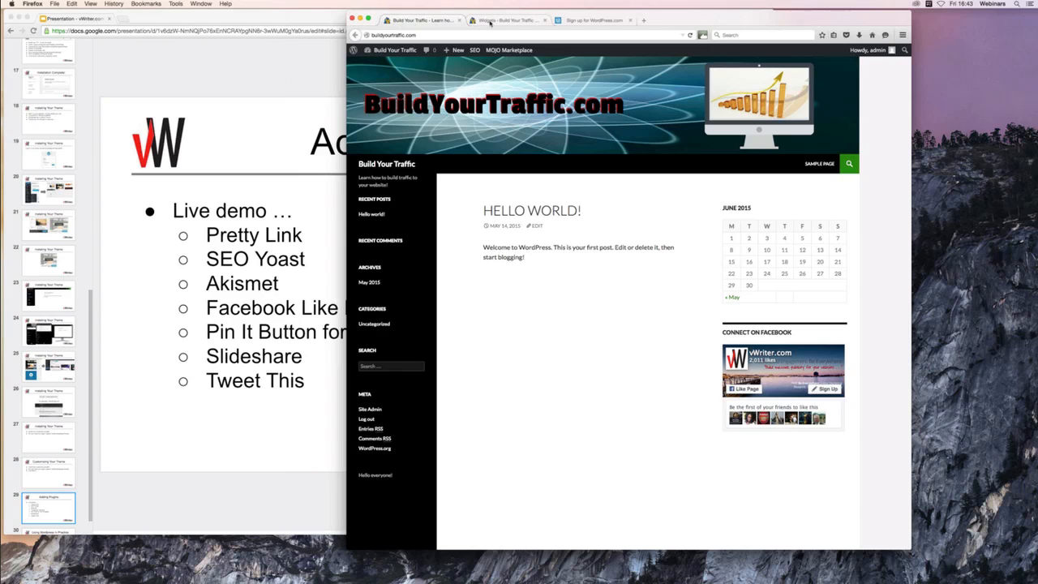
pyautogui.click(494, 22)
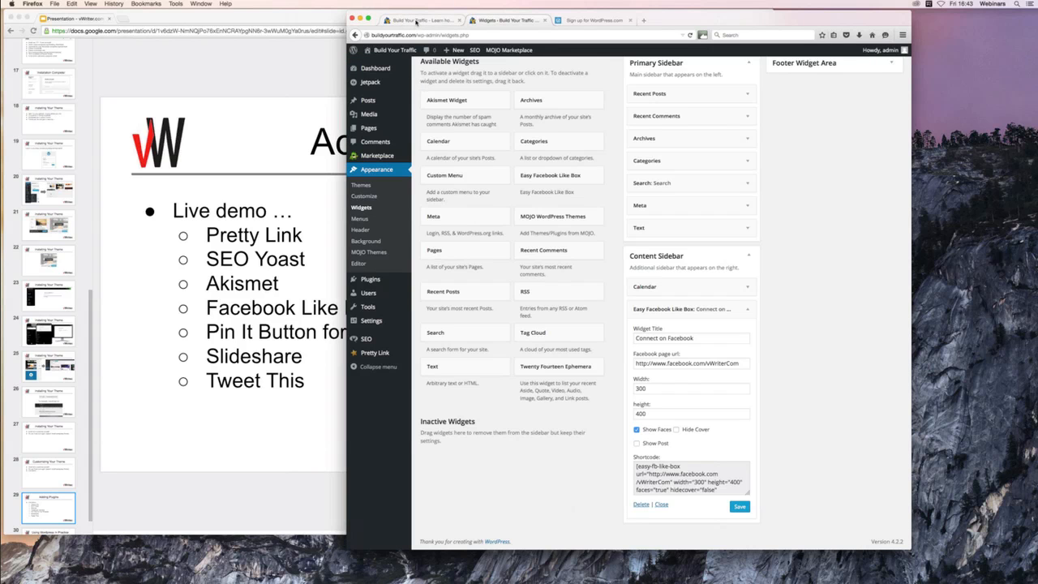
pyautogui.click(416, 22)
pyautogui.click(493, 23)
# - Check the presentation slide for the next plugin and search the plugin directory for "Pin Button"
pyautogui.click(272, 310)
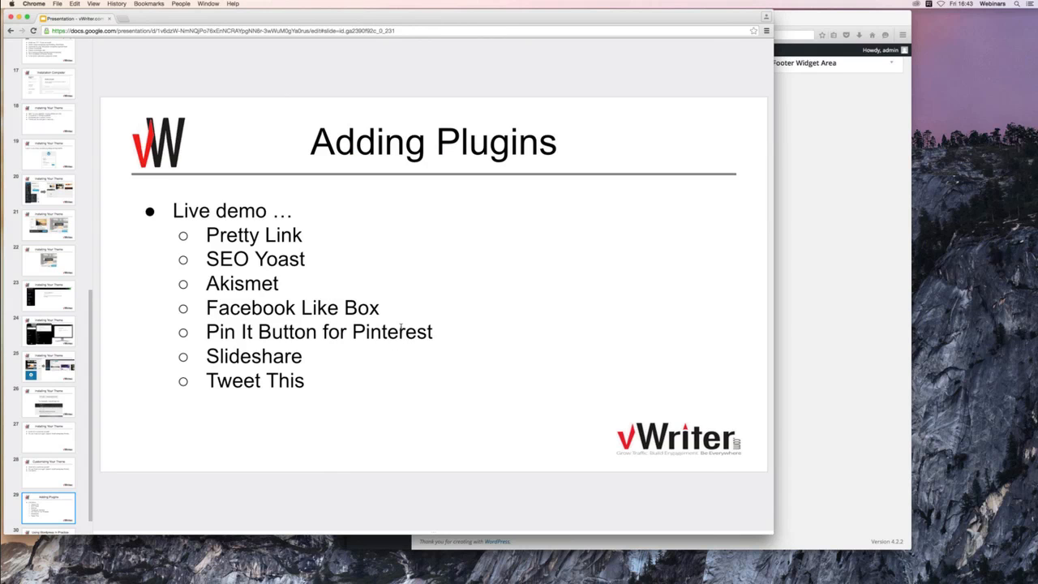
pyautogui.click(818, 242)
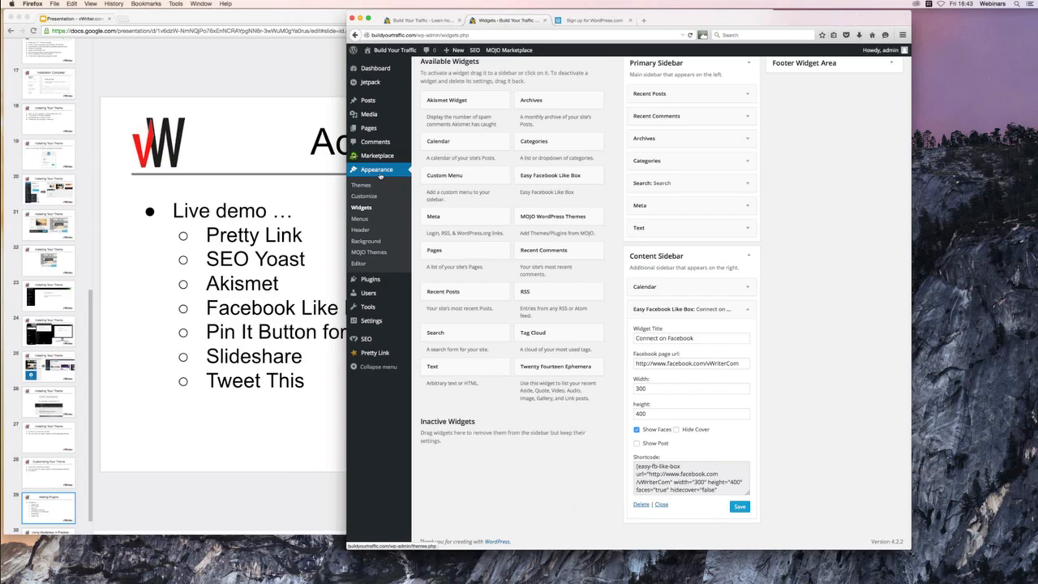
pyautogui.click(372, 281)
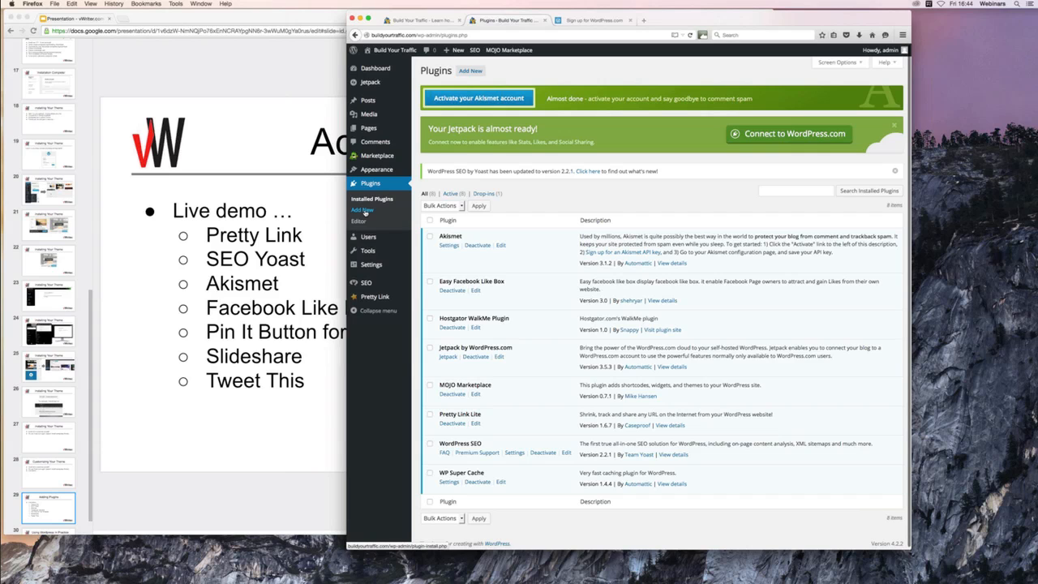
pyautogui.click(364, 210)
pyautogui.click(809, 120)
pyautogui.write('Pin Button')
pyautogui.press('Return')
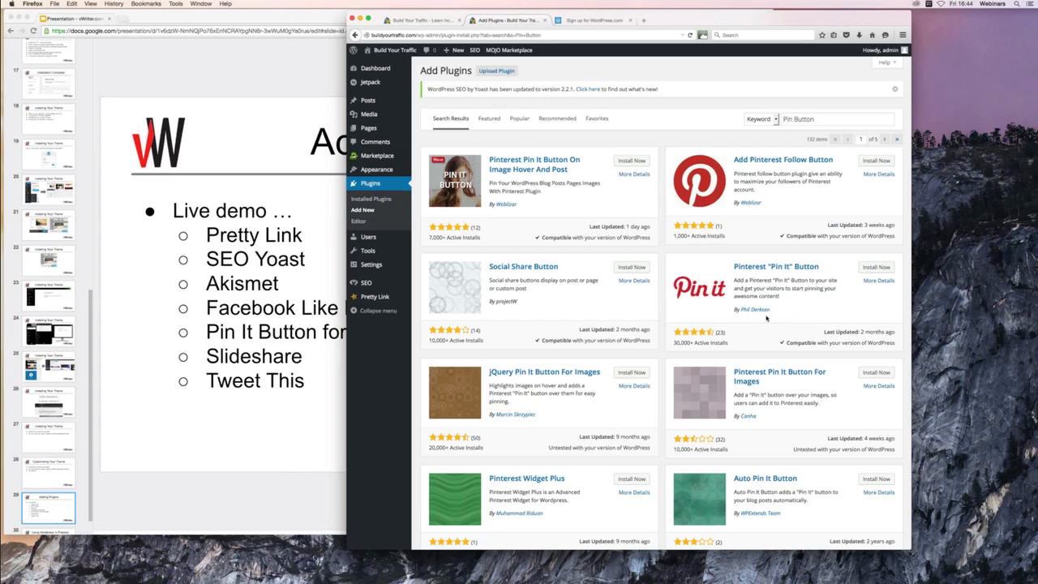
# - Review the details of the Pinterest "Pin It" Button plugin and its homepage, then close the homepage
pyautogui.click(872, 281)
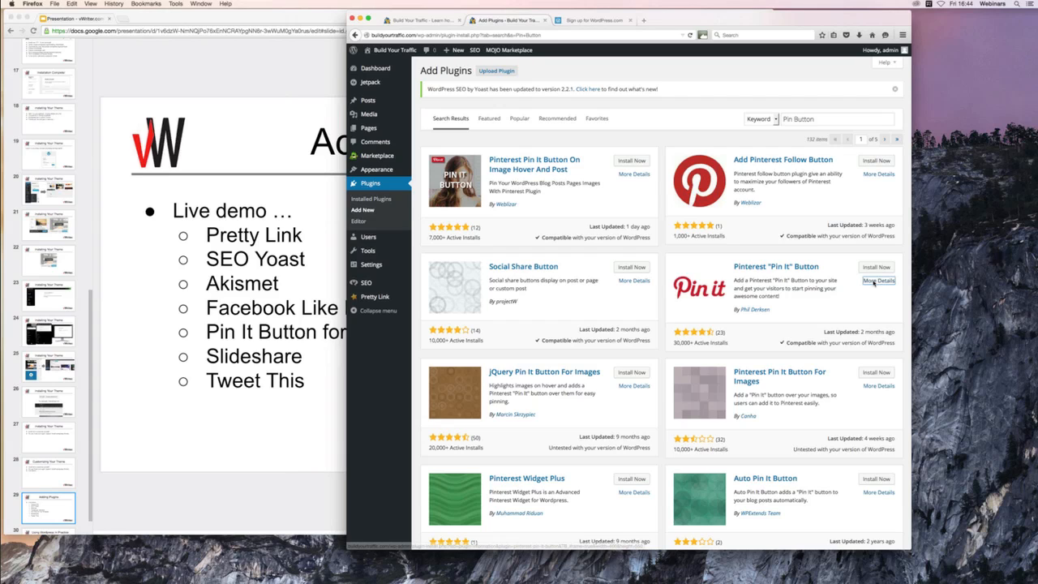
pyautogui.click(873, 281)
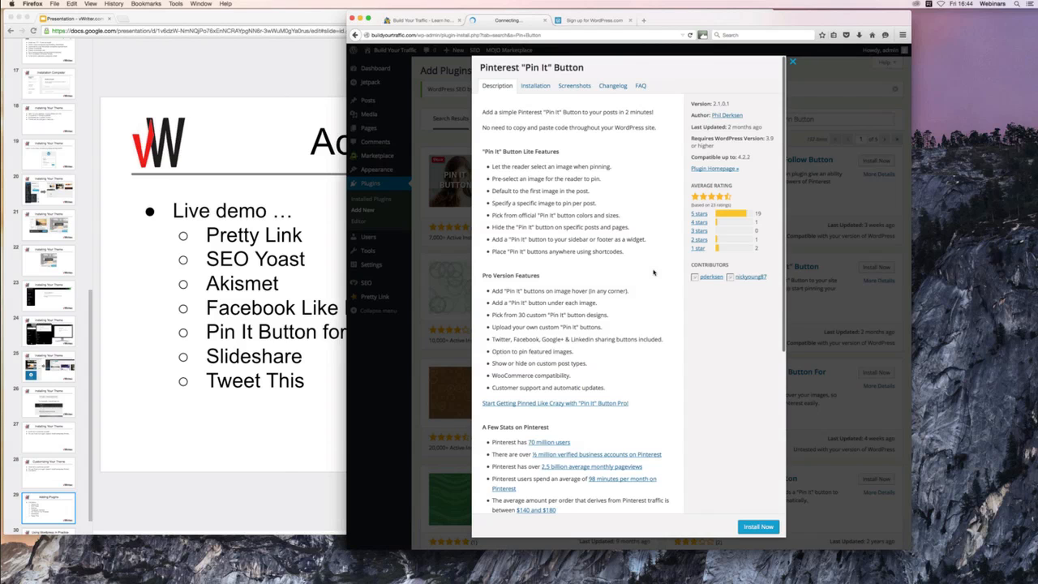
pyautogui.scroll(-1, 653, 272)
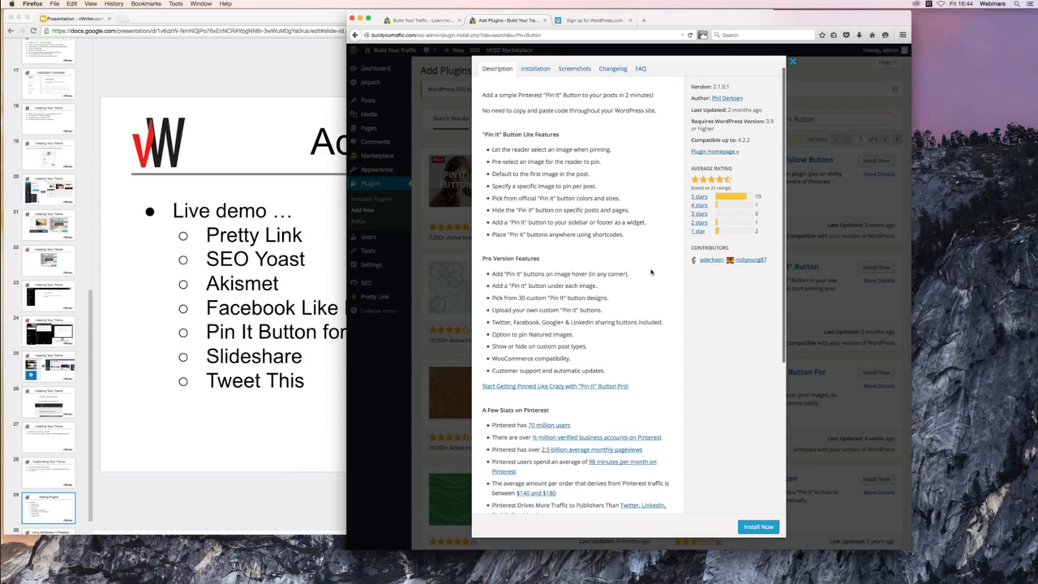
pyautogui.scroll(-2, 651, 272)
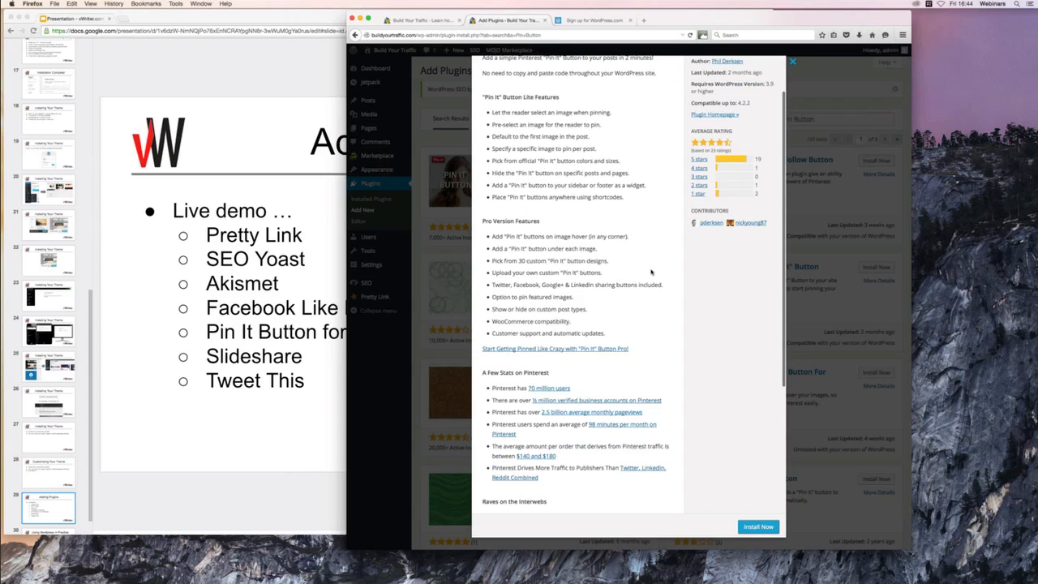
pyautogui.scroll(3, 650, 272)
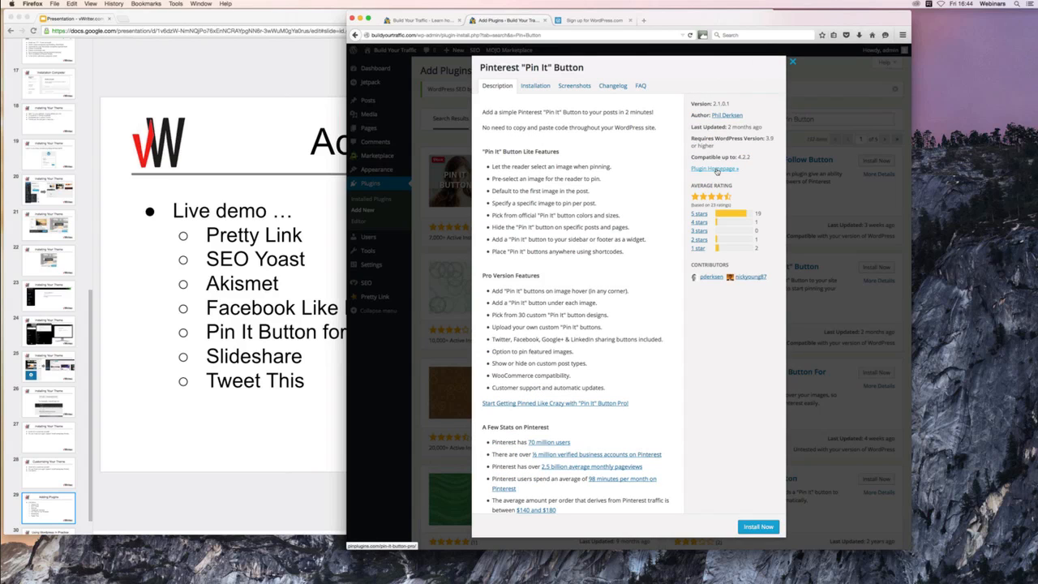
pyautogui.click(716, 170)
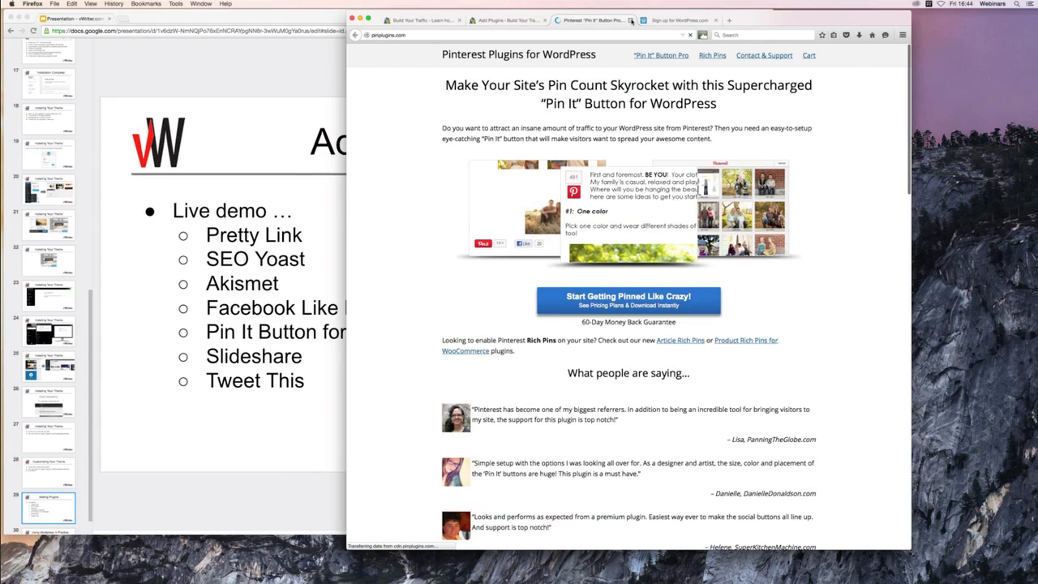
pyautogui.click(631, 20)
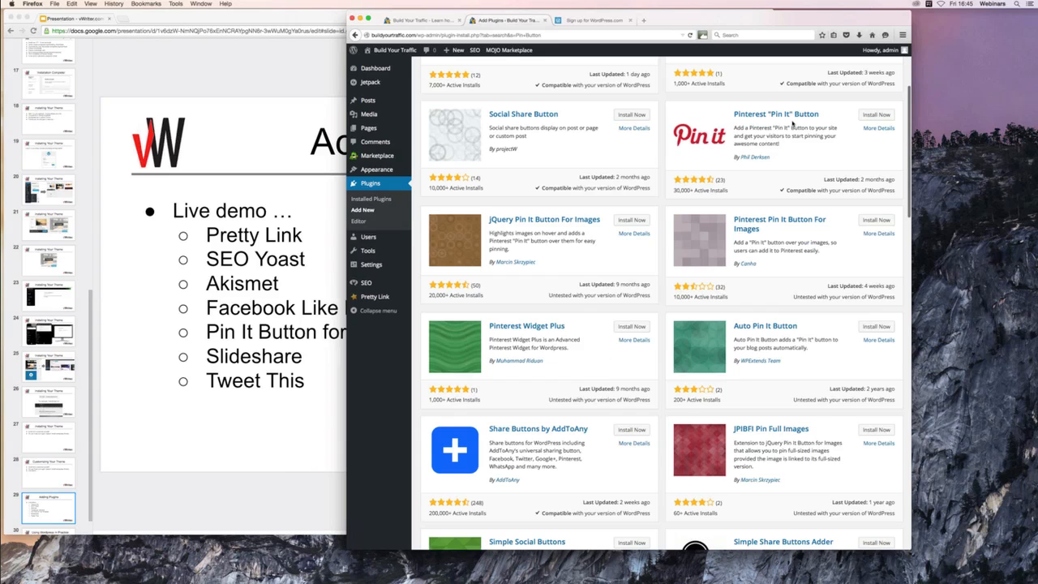
# - Search the plugin directory for "Pin It Button Pinterest" and locate the official Pinterest Hover Pin It Button
pyautogui.scroll(4, 793, 123)
pyautogui.press('Return')
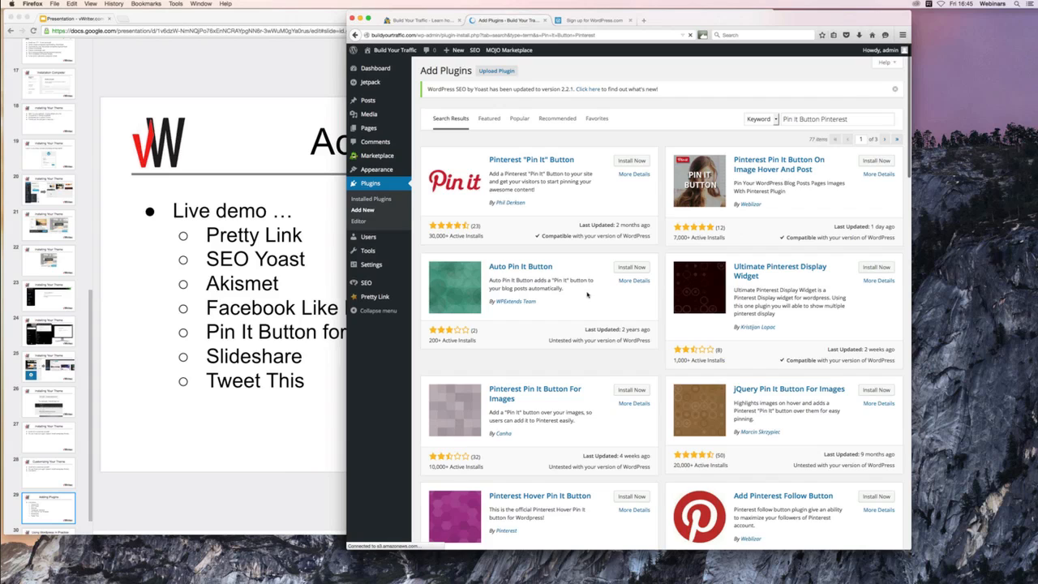
pyautogui.scroll(-3, 587, 295)
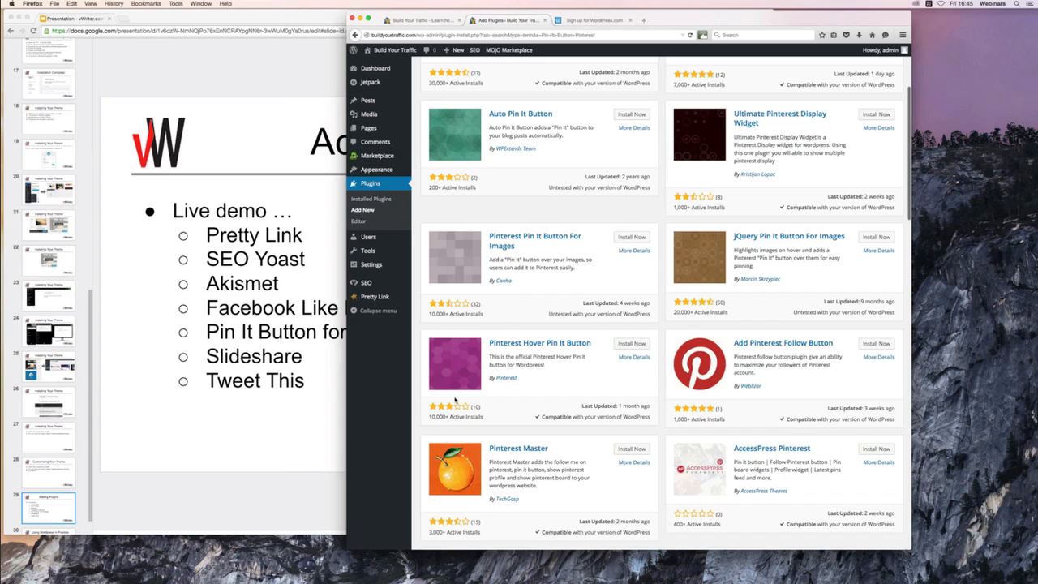
pyautogui.scroll(-1, 455, 399)
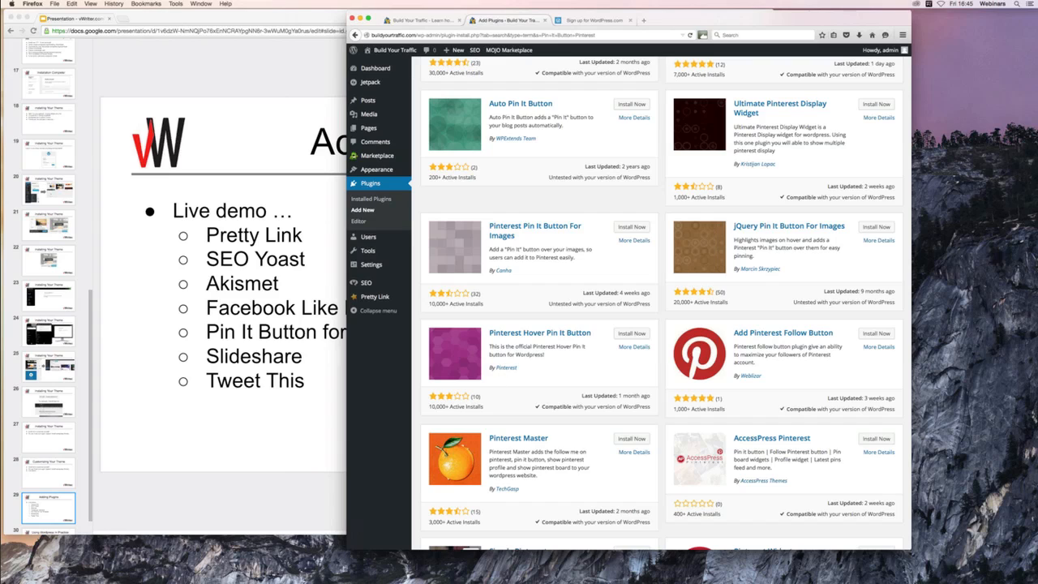
# - Install and activate the Pinterest Hover Pin It Button 1.0 plugin
pyautogui.click(631, 334)
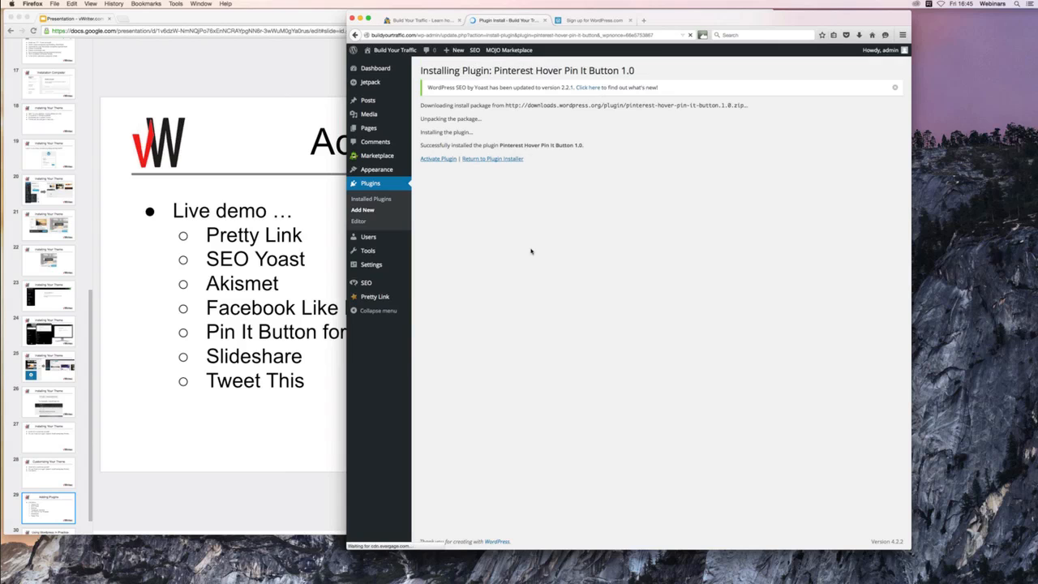
pyautogui.click(438, 159)
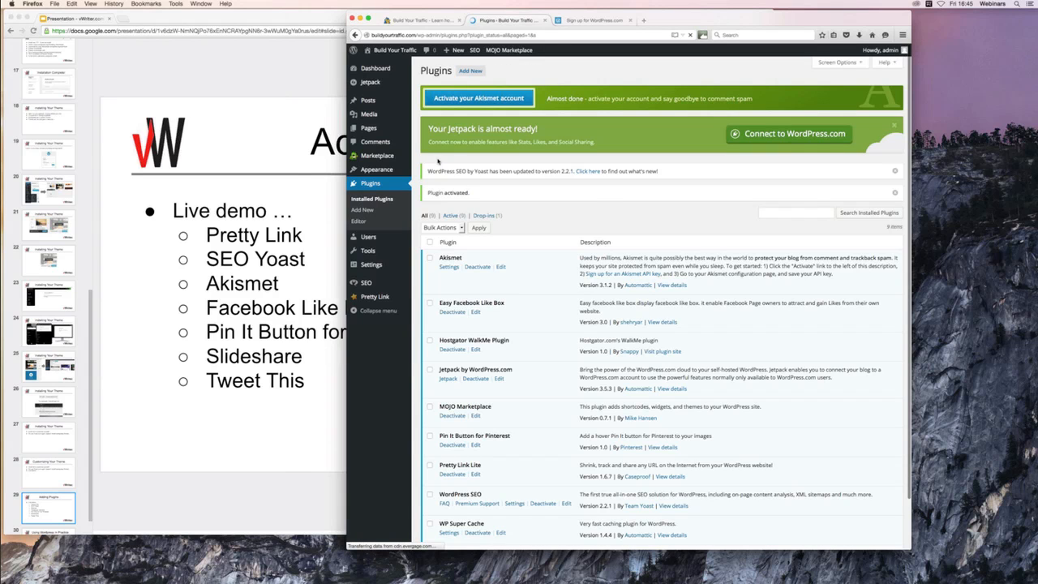
pyautogui.scroll(-2, 459, 399)
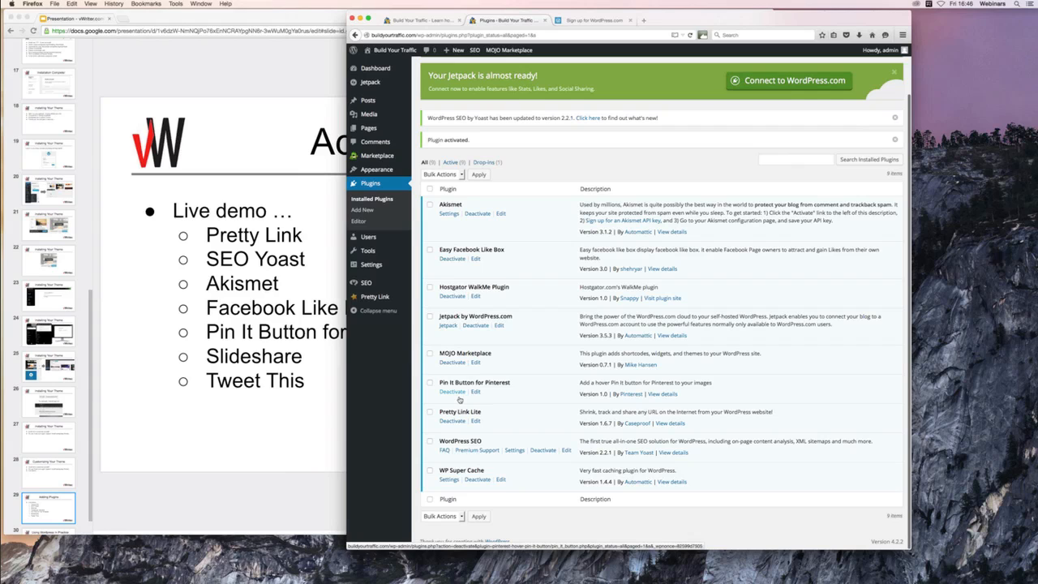
# - Save the Pin It Button settings with Gray as the rectangular button color, and switch to the live site
pyautogui.click(432, 334)
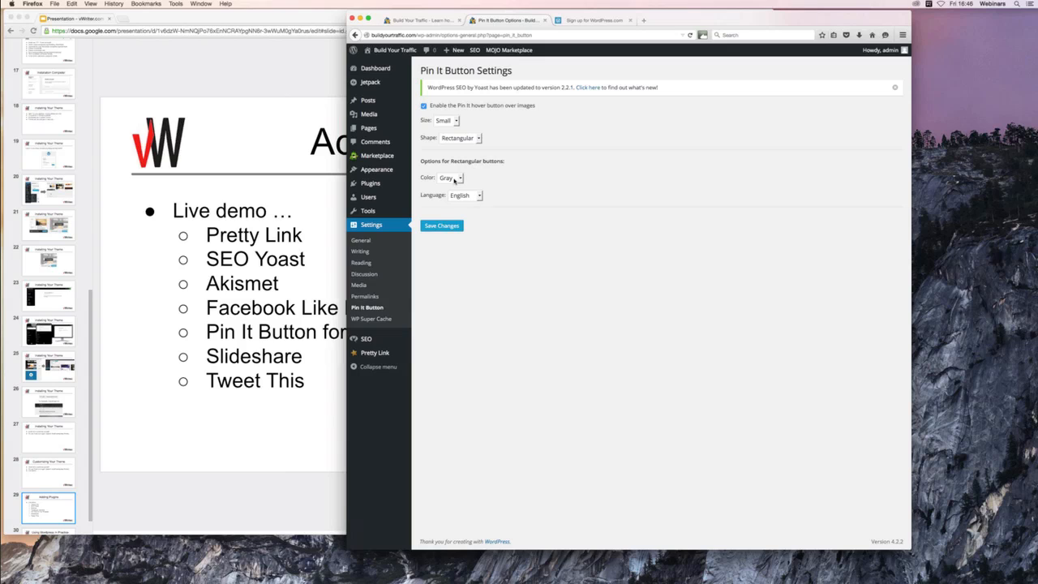
pyautogui.click(455, 180)
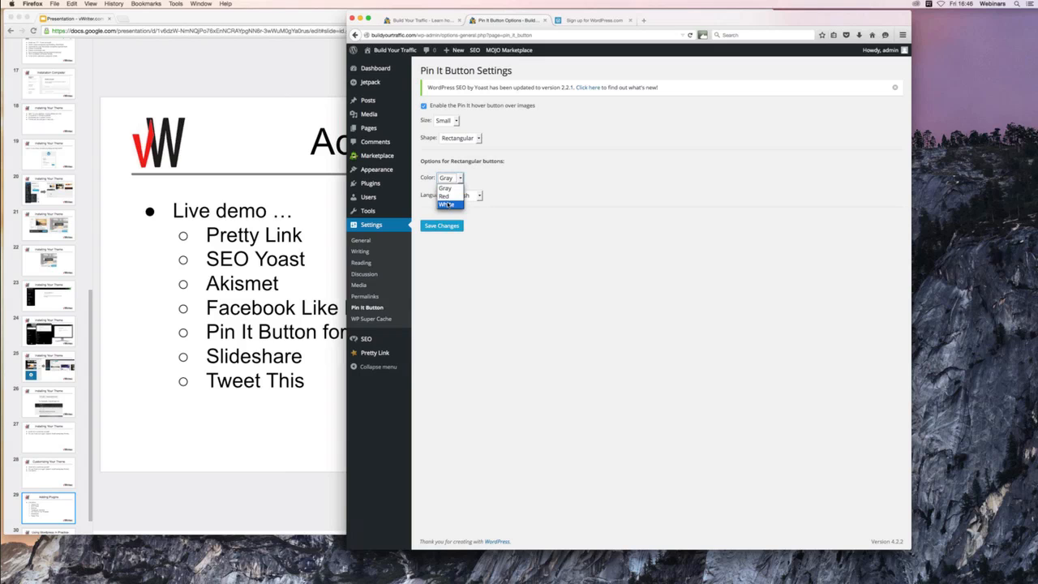
pyautogui.click(448, 188)
pyautogui.click(441, 227)
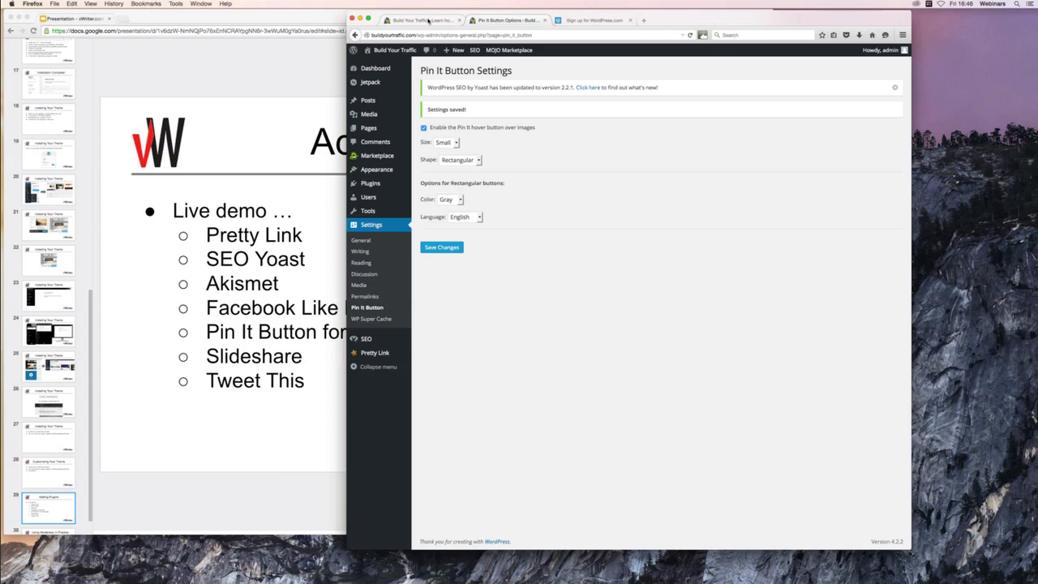
pyautogui.click(428, 21)
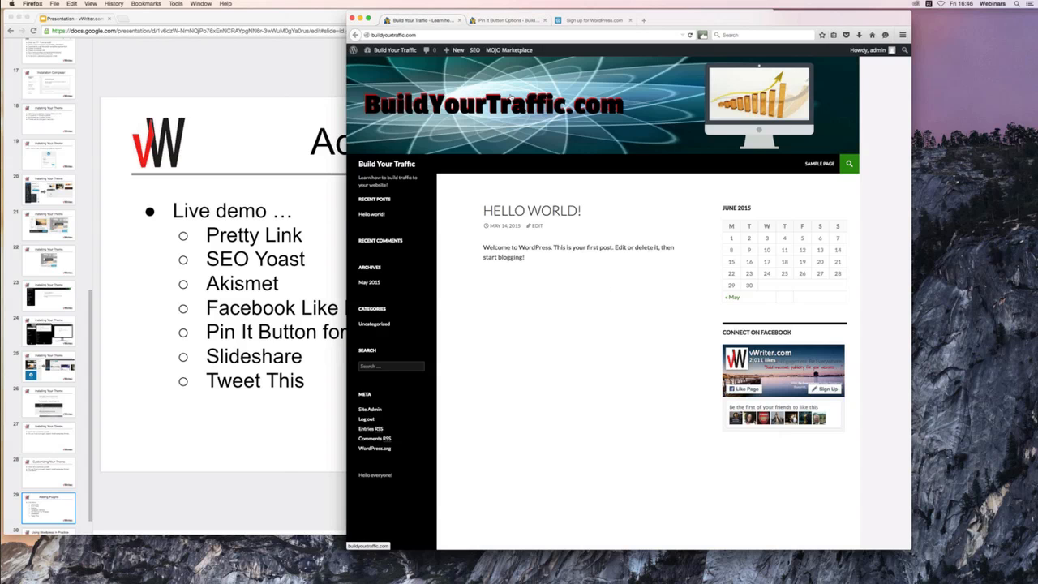
# - Check the live homepage, return to the Pin It Button settings, and highlight the Slideshare item on the Adding Plugins slide
pyautogui.click(510, 95)
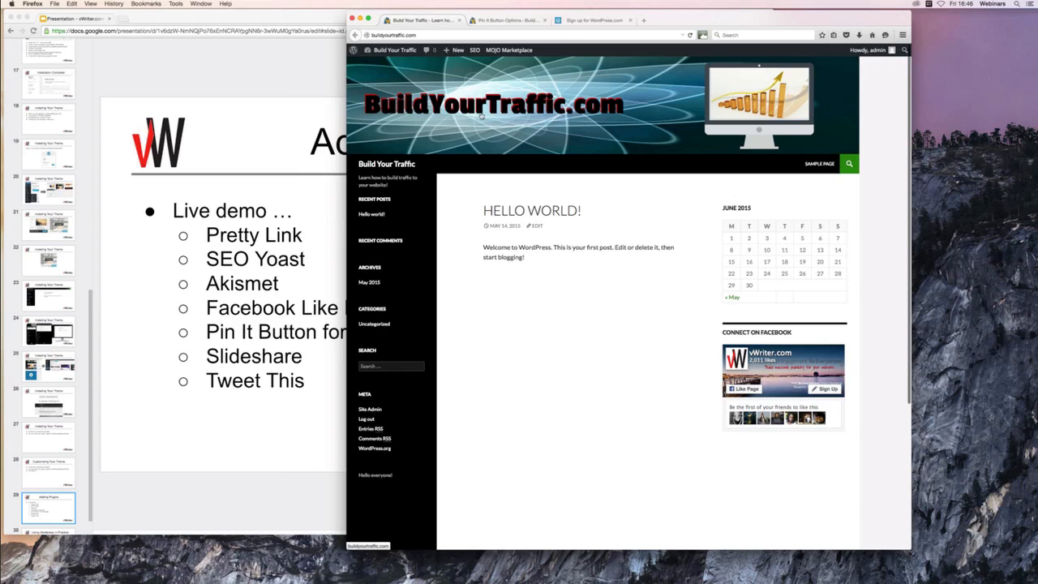
pyautogui.click(505, 20)
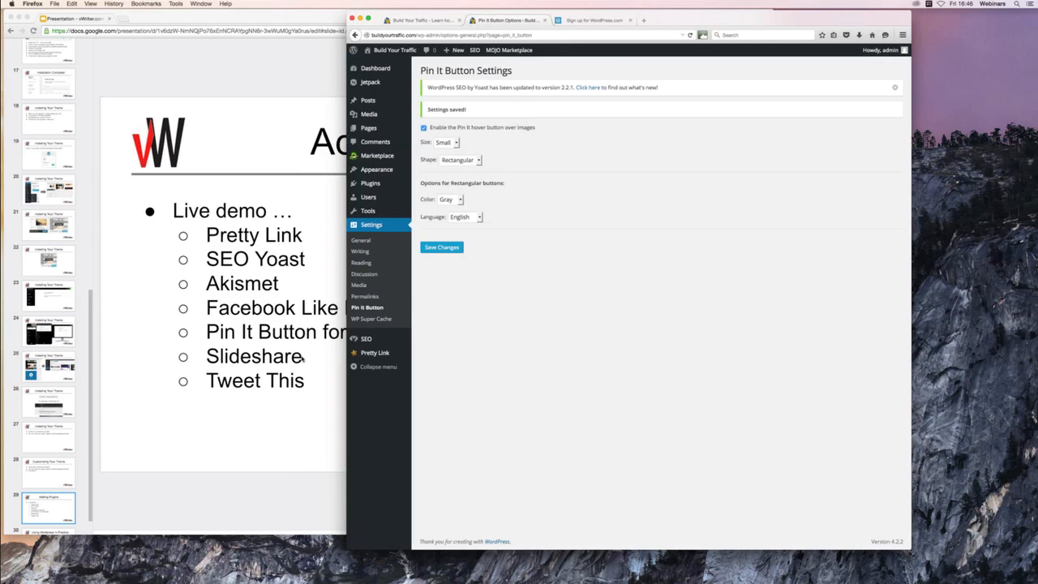
pyautogui.click(302, 358)
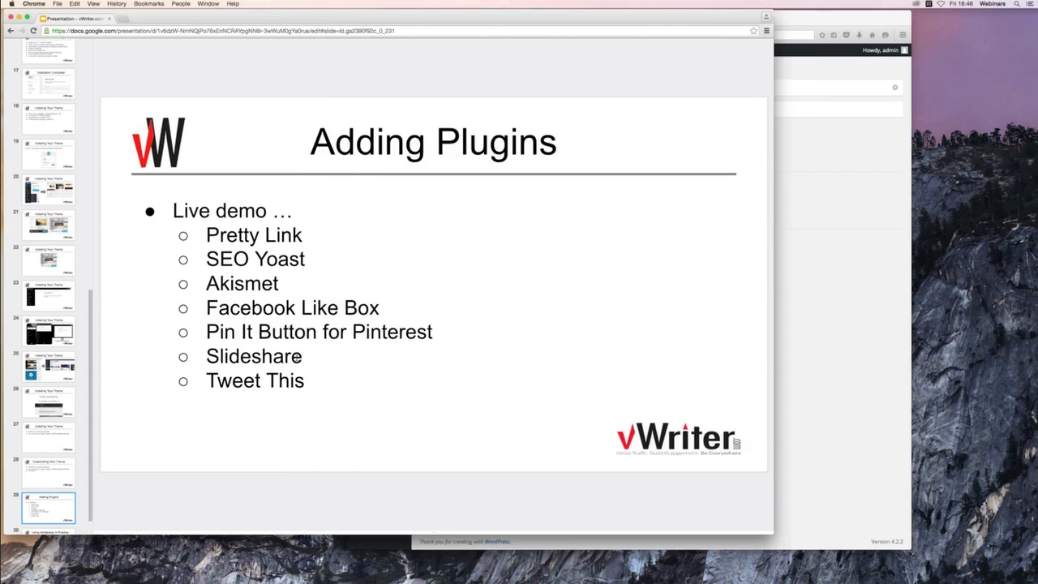
pyautogui.moveTo(304, 358); pyautogui.dragTo(206, 358)
pyautogui.click(845, 293)
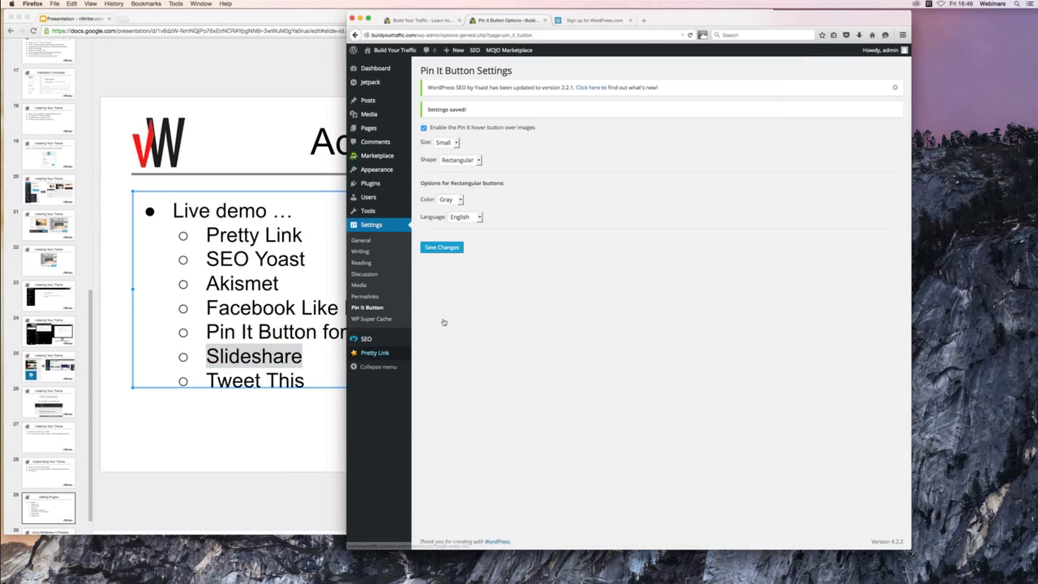
# - Search the plugin directory for "slideshare"
pyautogui.moveTo(389, 352)
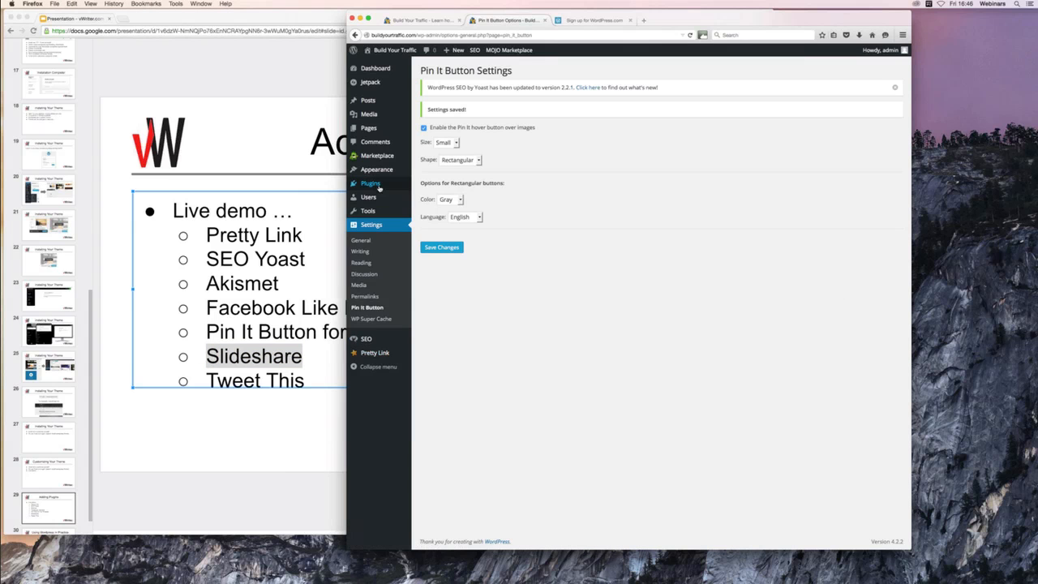
pyautogui.moveTo(369, 186)
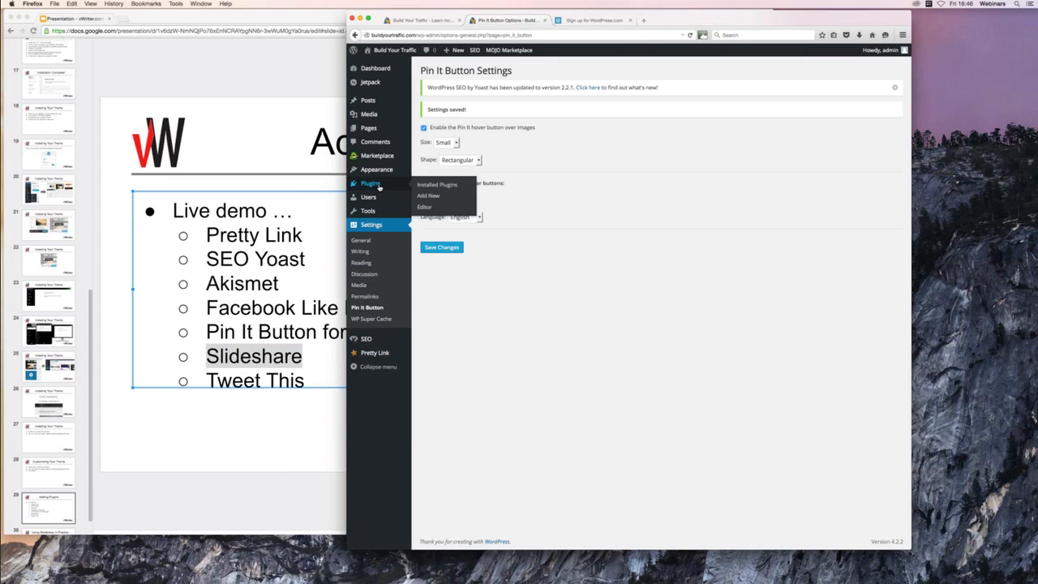
pyautogui.click(430, 195)
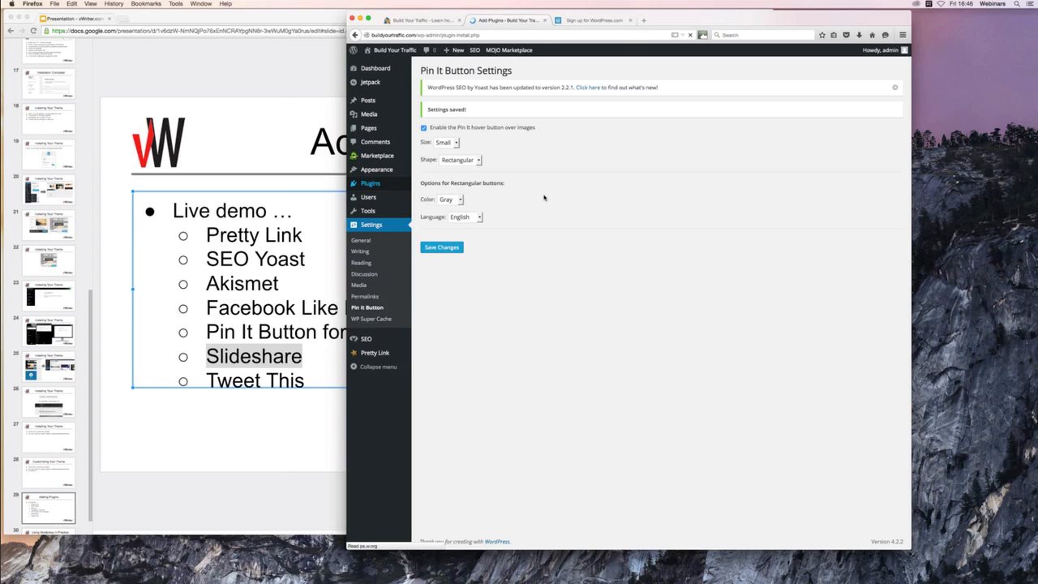
pyautogui.click(811, 119)
pyautogui.write('slideshare')
pyautogui.press('Return')
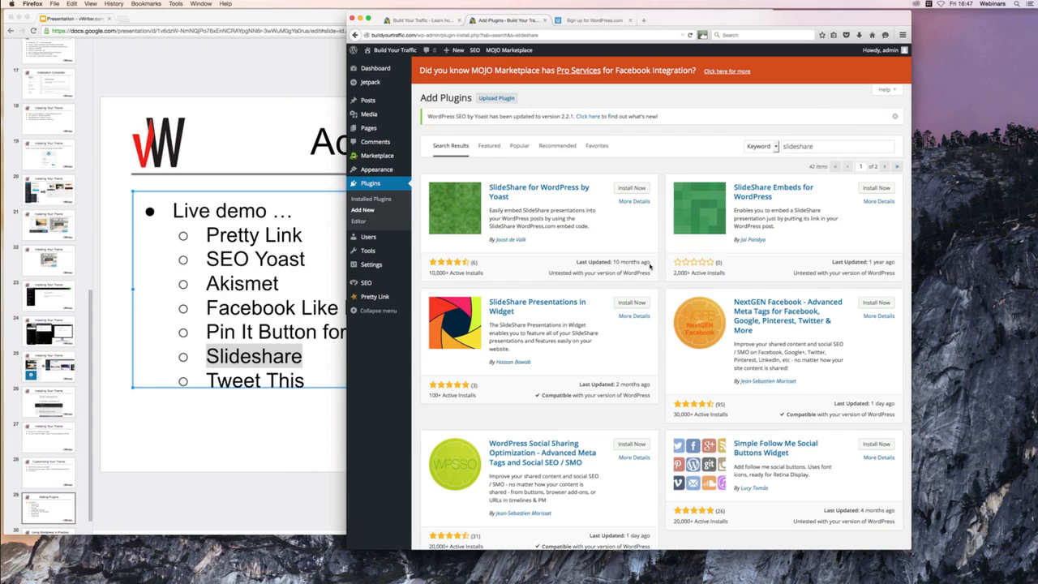
# - Install and activate the SlideShare for WordPress by Yoast plugin from the search results
pyautogui.scroll(-1, 650, 266)
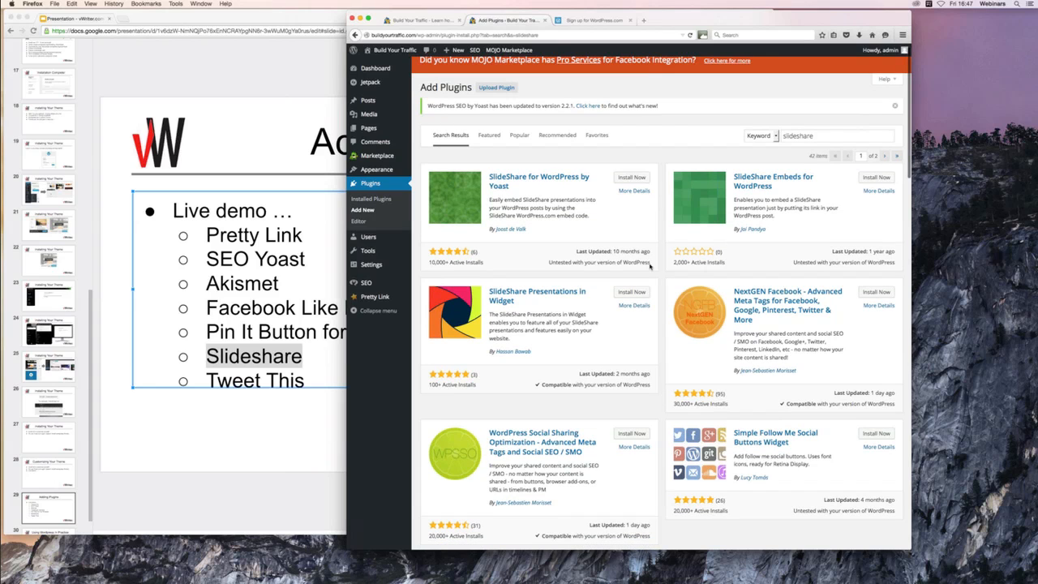
pyautogui.scroll(-5, 649, 266)
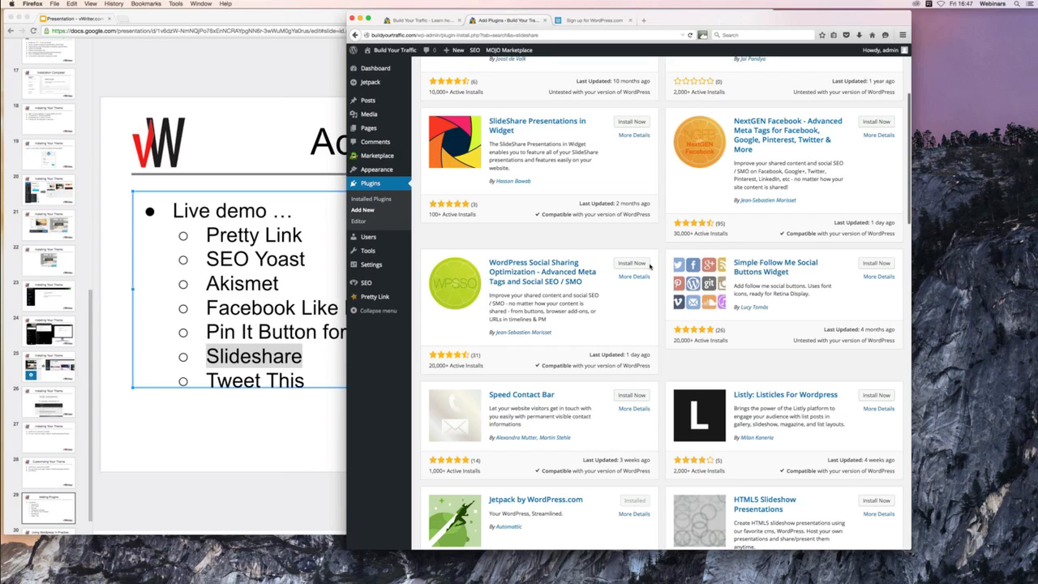
pyautogui.scroll(-15, 649, 266)
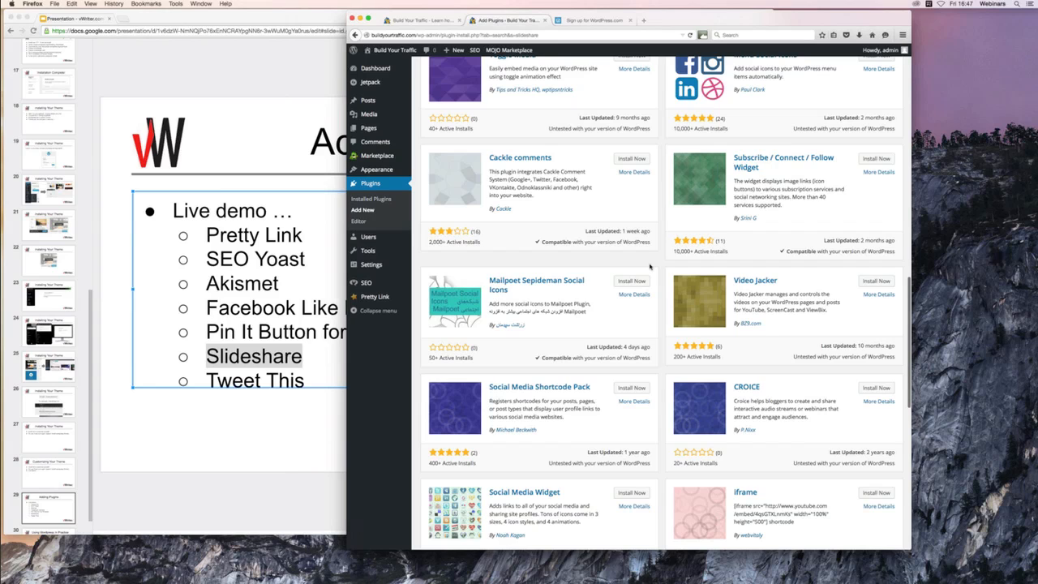
pyautogui.scroll(15, 631, 188)
pyautogui.click(630, 188)
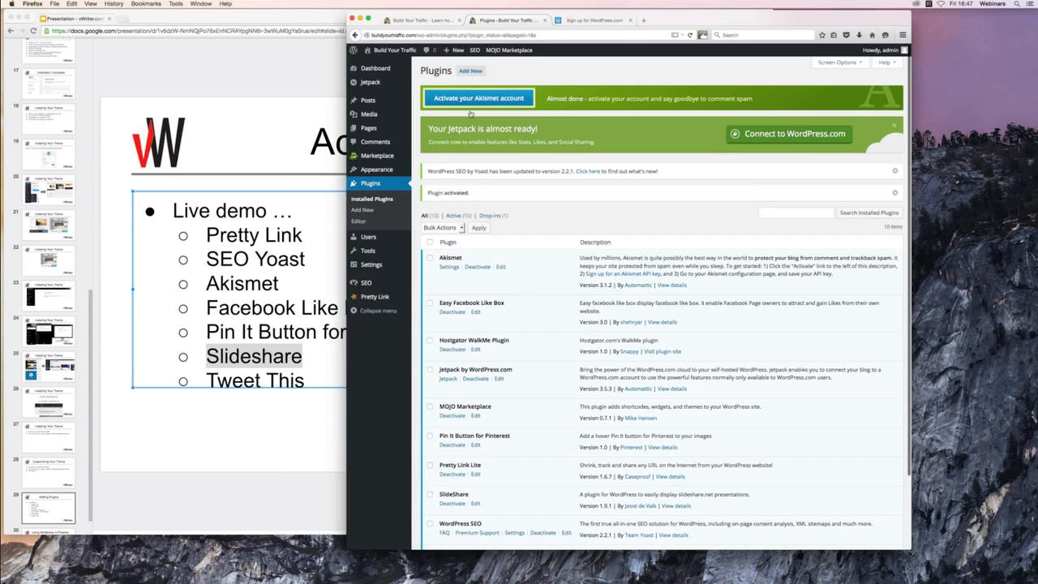
pyautogui.click(470, 105)
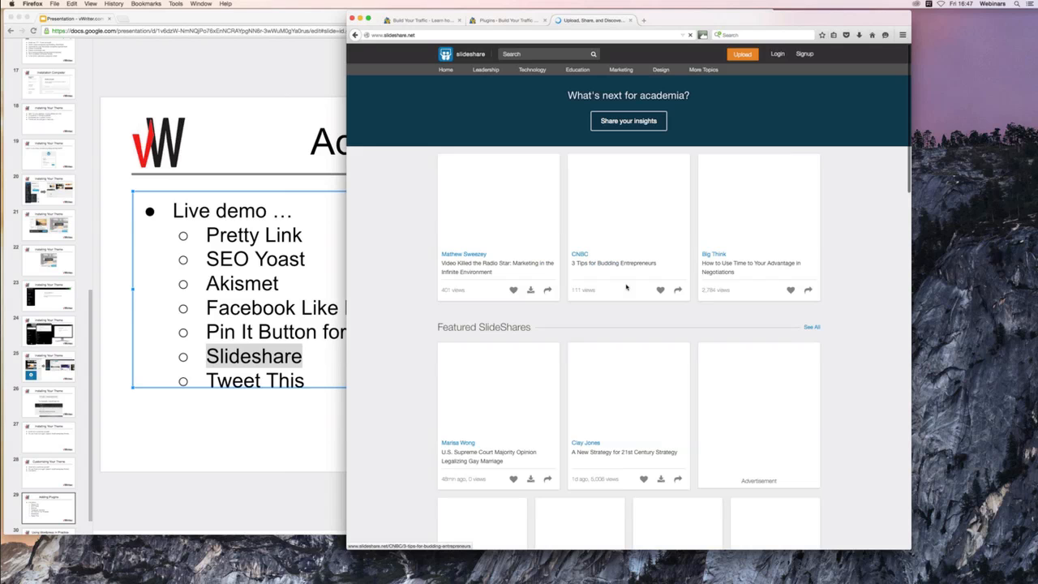
# - Copy the WordPress shortcode of the "Video killed the radio star" presentation on SlideShare and return to the WordPress admin
pyautogui.click(488, 211)
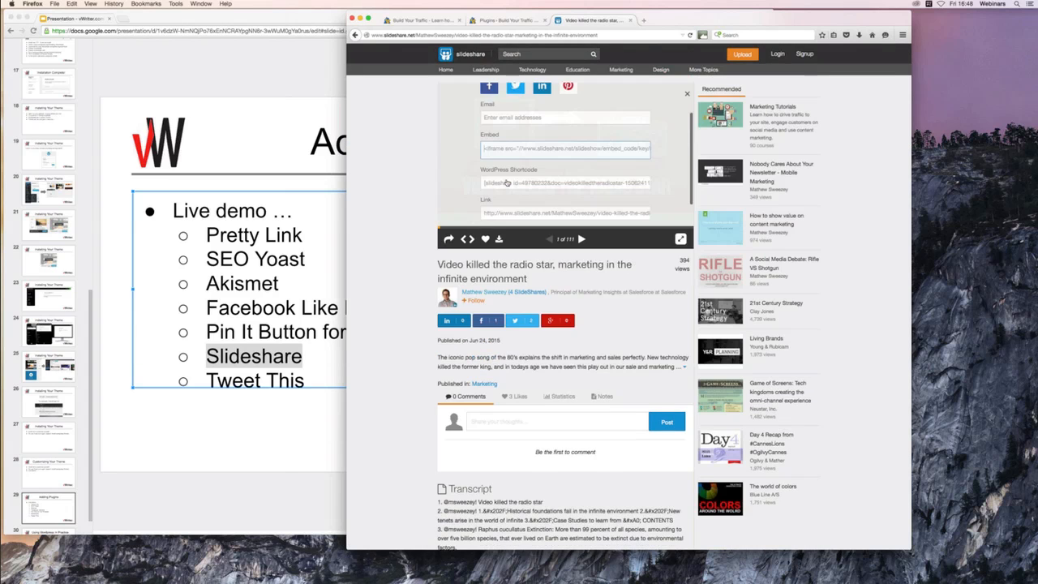
pyautogui.click(507, 183)
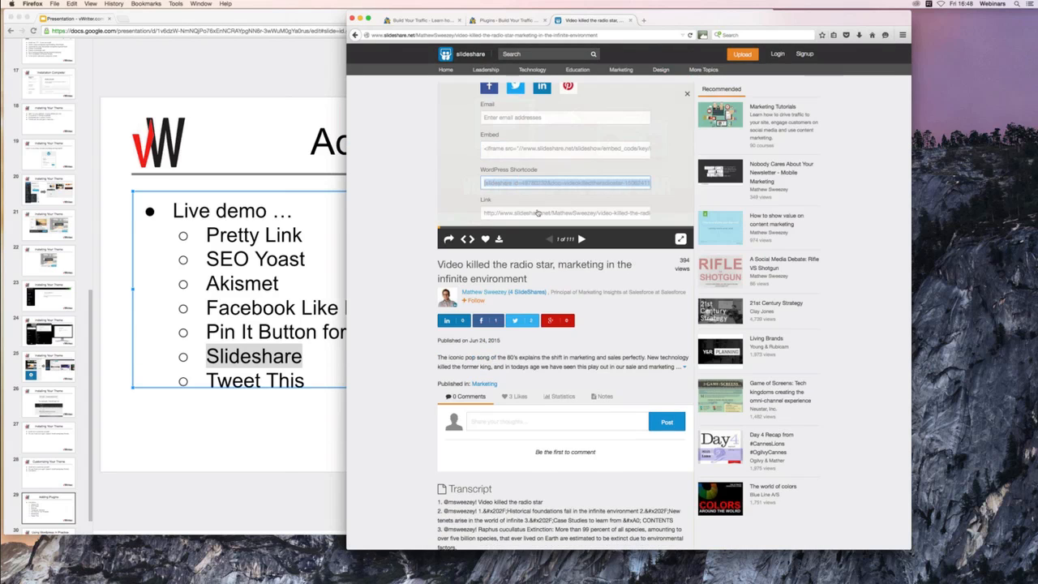
pyautogui.click(490, 22)
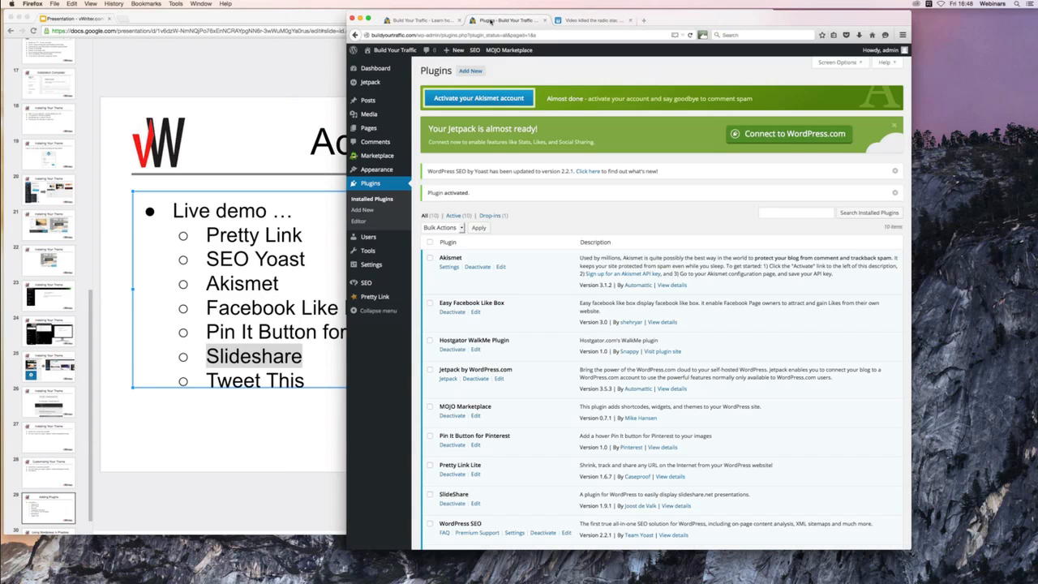
# - Create a new post titled "Slideshare"
pyautogui.moveTo(365, 130)
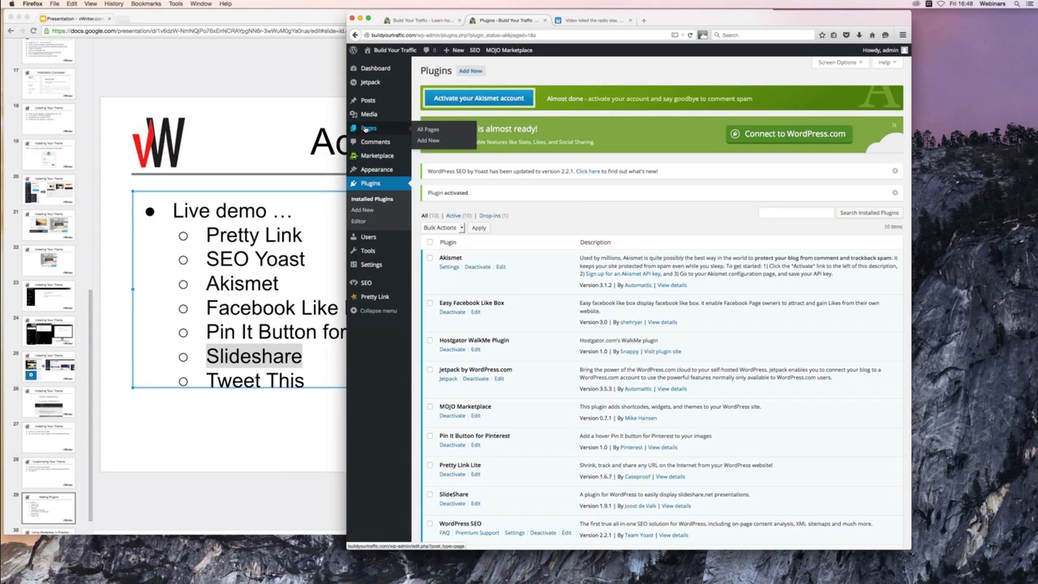
pyautogui.moveTo(378, 100)
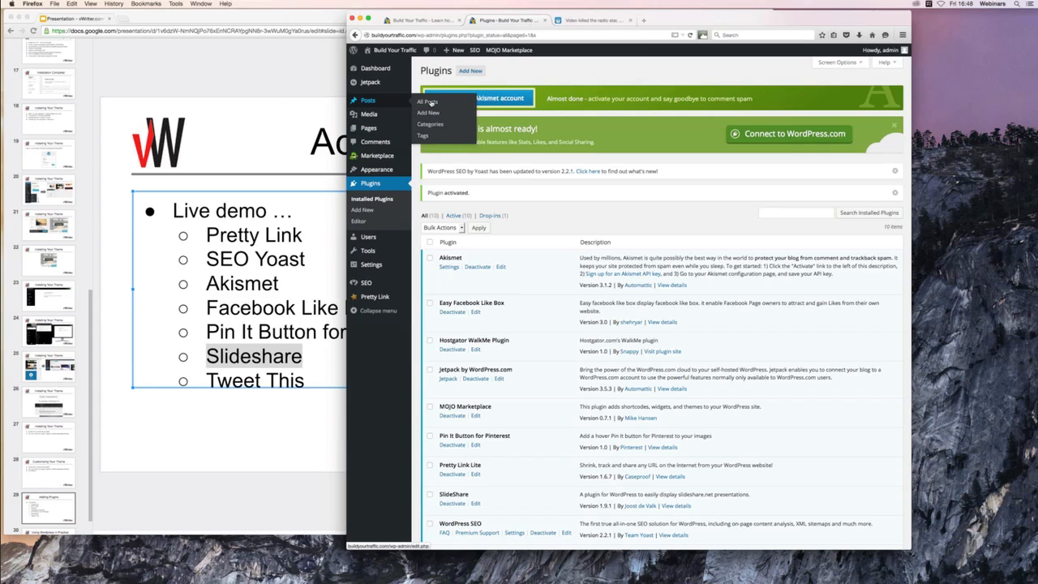
pyautogui.click(431, 113)
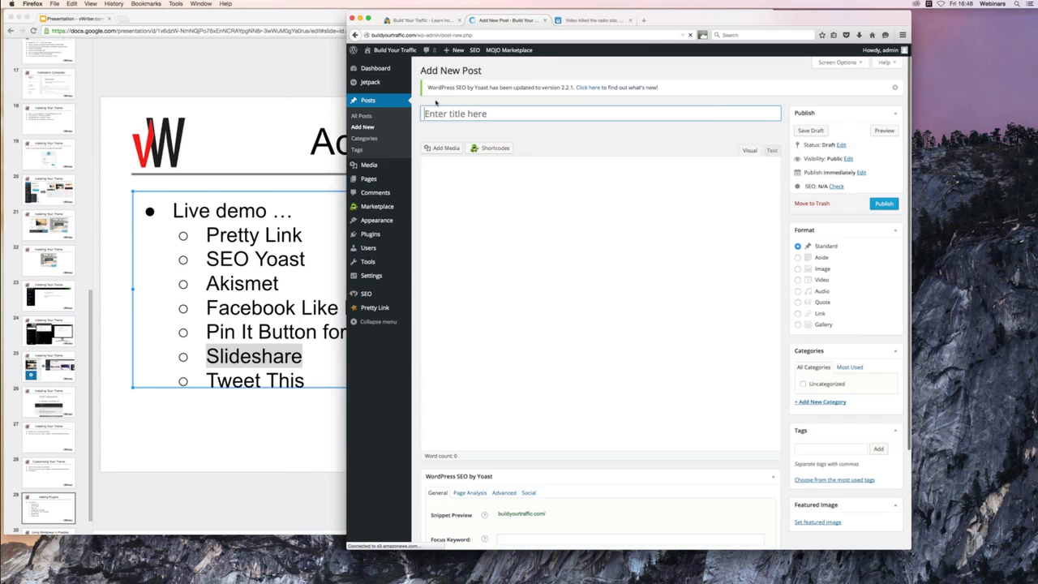
pyautogui.write('sl')
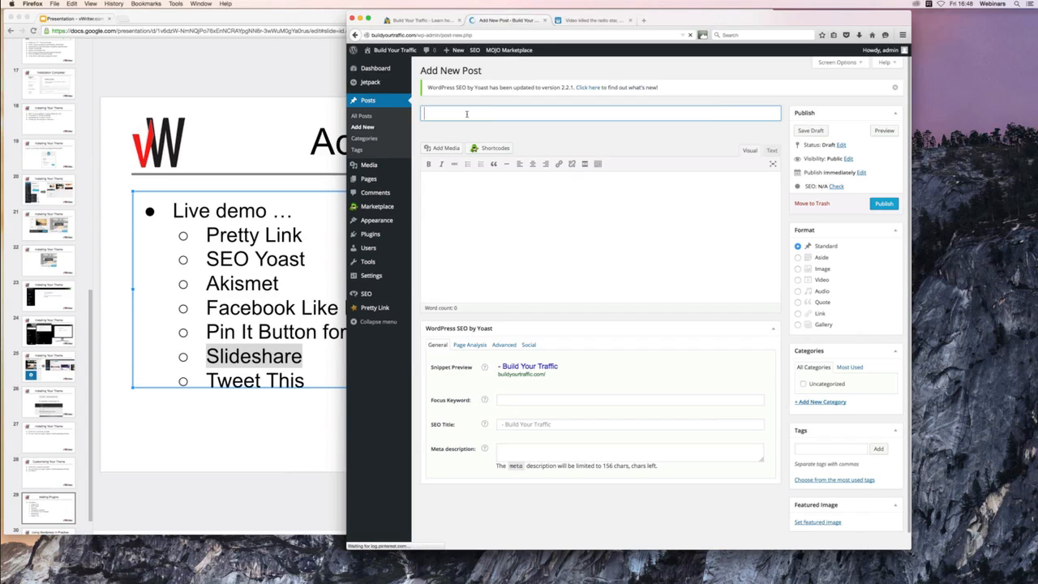
pyautogui.write('ideshare')
pyautogui.moveTo(430, 114); pyautogui.dragTo(423, 115)
pyautogui.write('S')
# - Paste the copied SlideShare shortcode into the post body, publish the post, and view it on the live site
pyautogui.click(440, 185)
pyautogui.press('super+v')
pyautogui.click(886, 204)
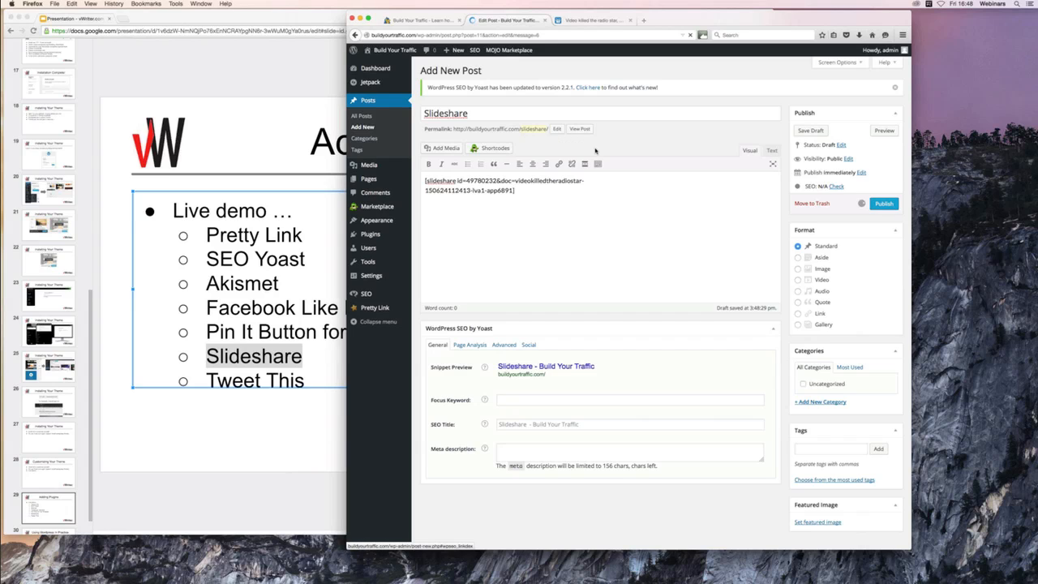
pyautogui.click(884, 207)
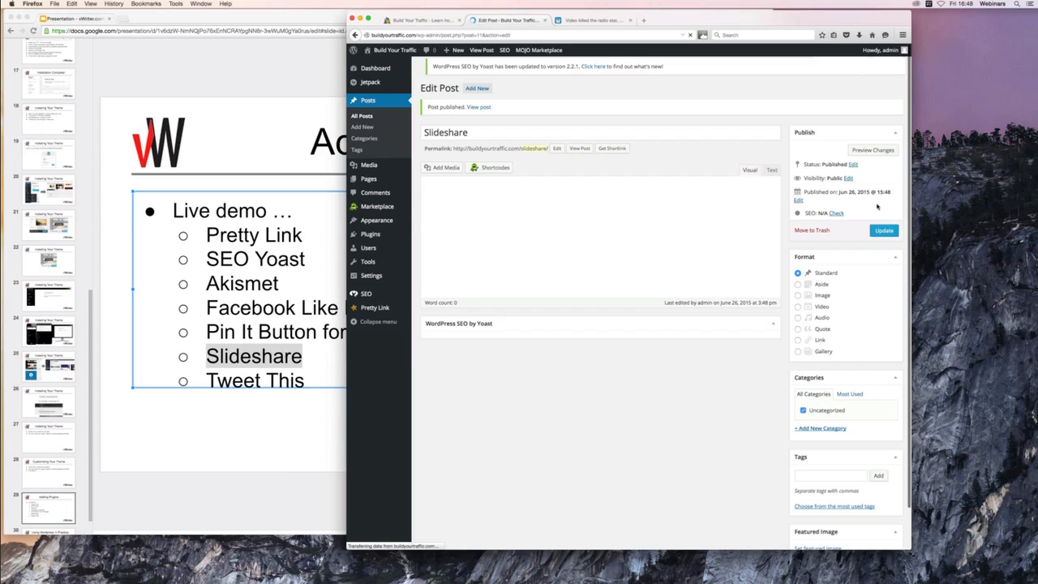
pyautogui.click(579, 153)
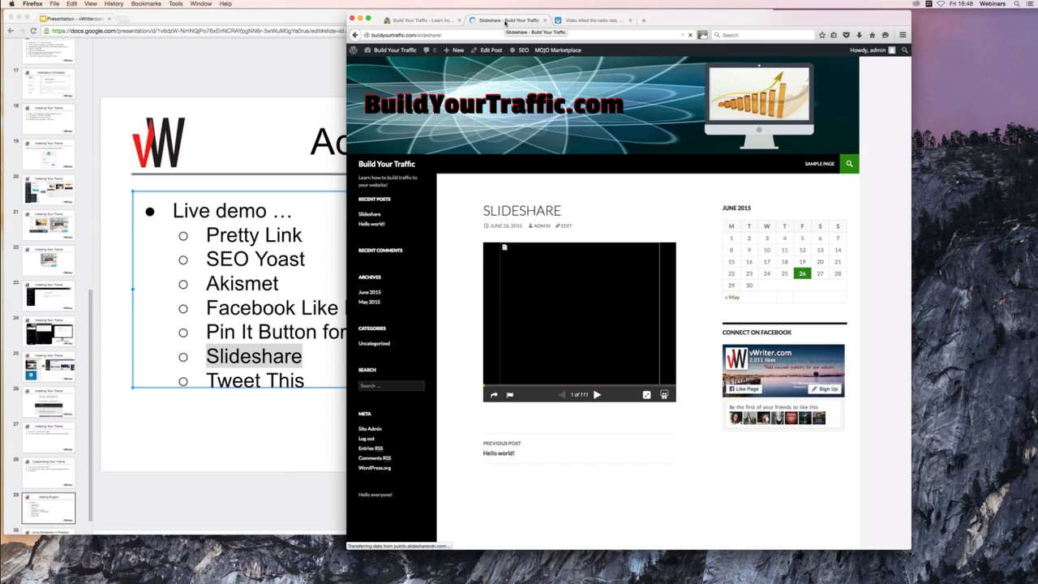
# - Deactivate the SlideShare plugin in the installed plugins list and check the Slideshare post on the live site
pyautogui.click(356, 36)
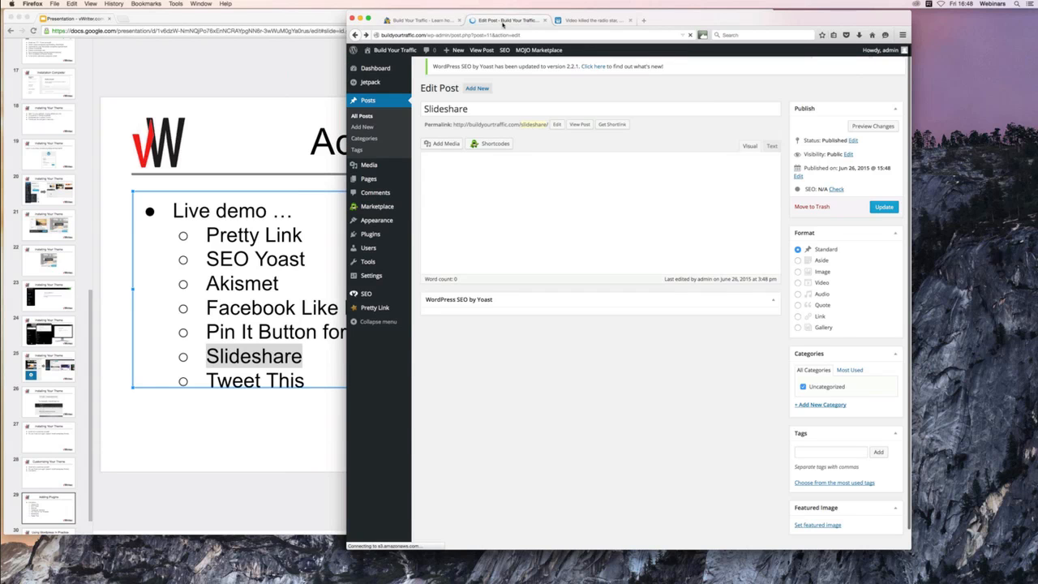
pyautogui.moveTo(372, 235)
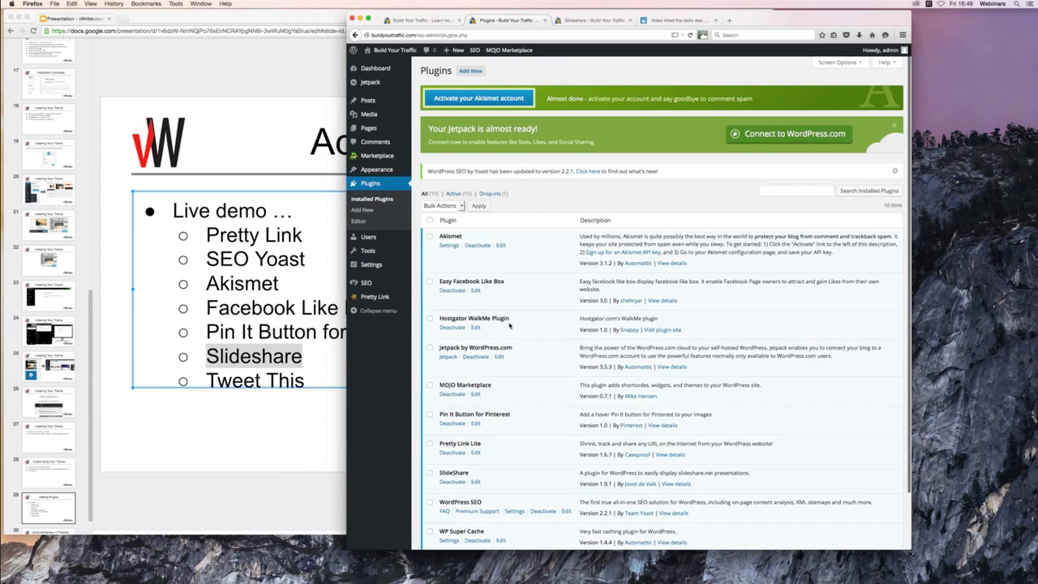
pyautogui.click(587, 20)
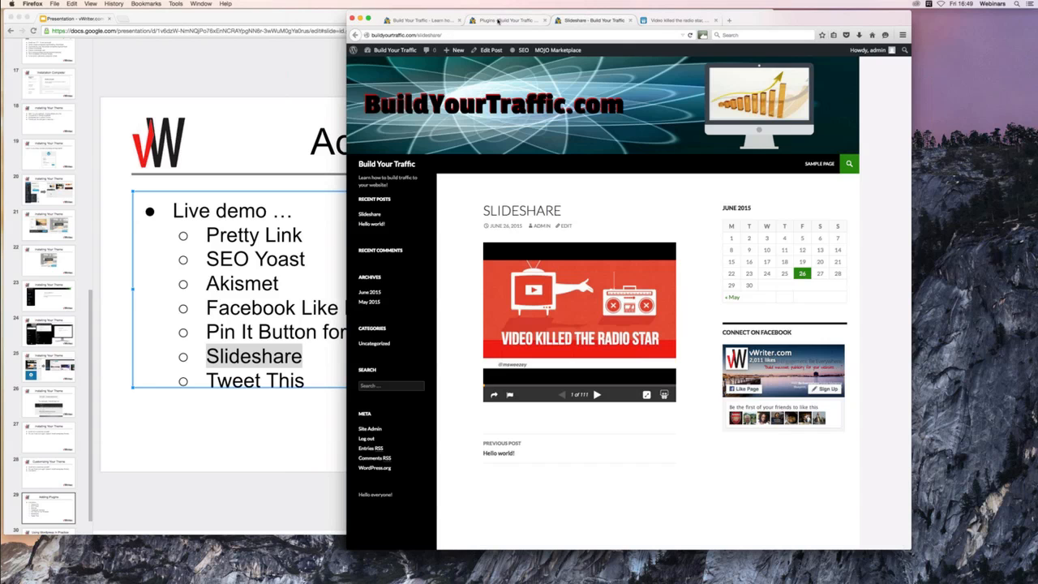
pyautogui.click(421, 21)
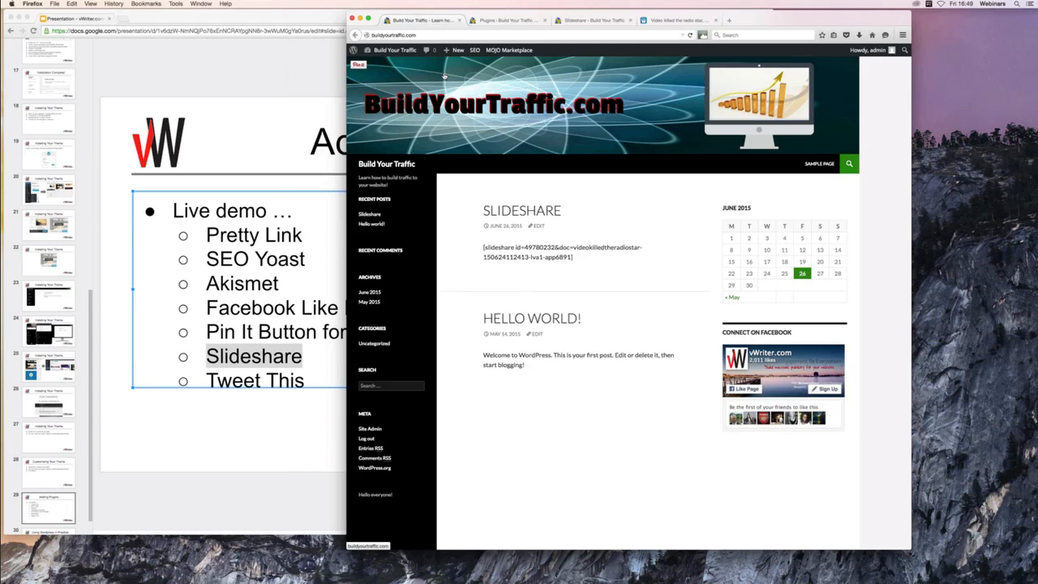
# - Test the Pin It button on the homepage header image, close the Pinterest window, and return to the installed plugins list
pyautogui.click(358, 65)
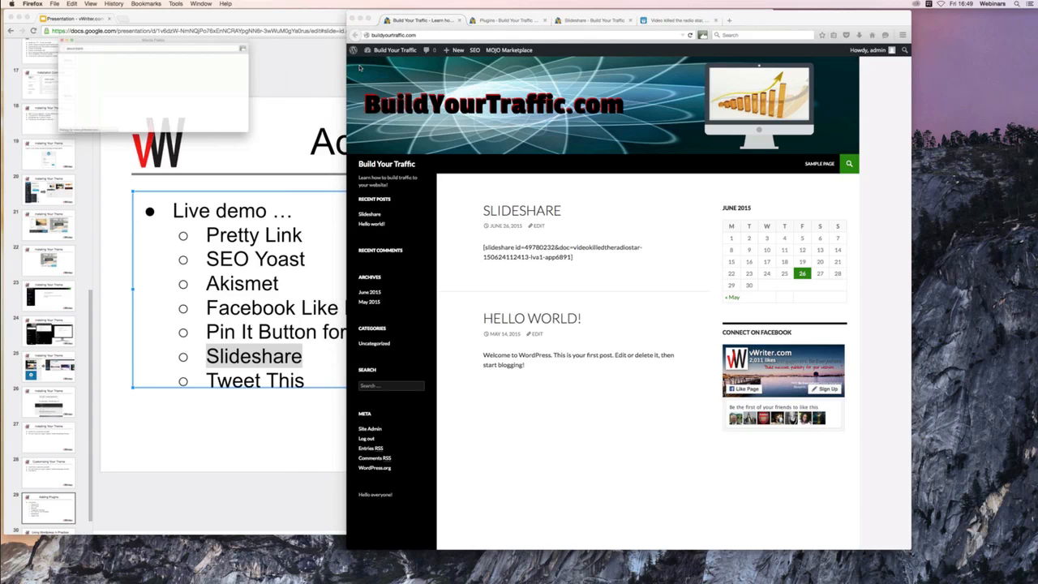
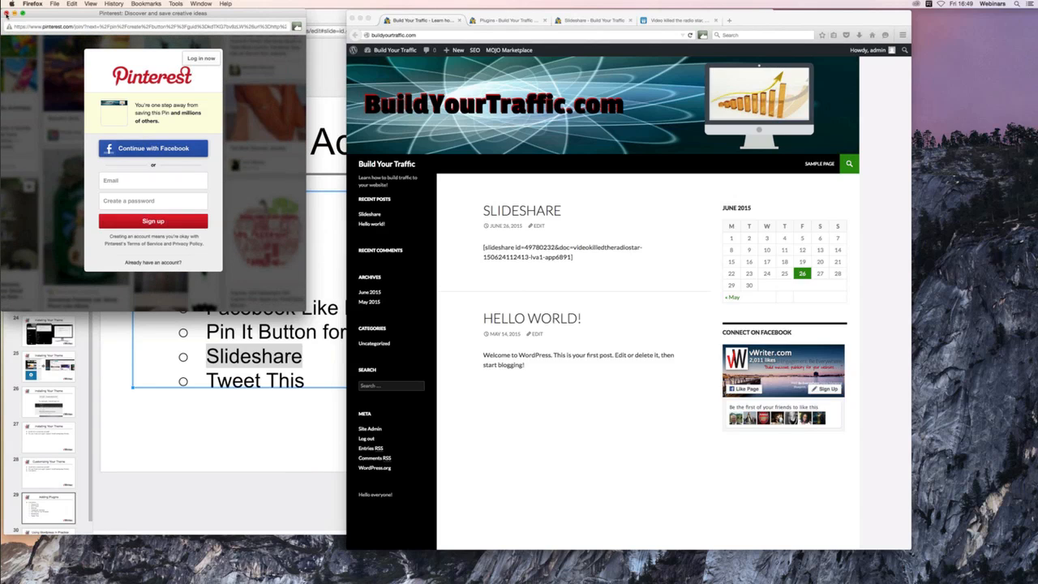
pyautogui.click(6, 13)
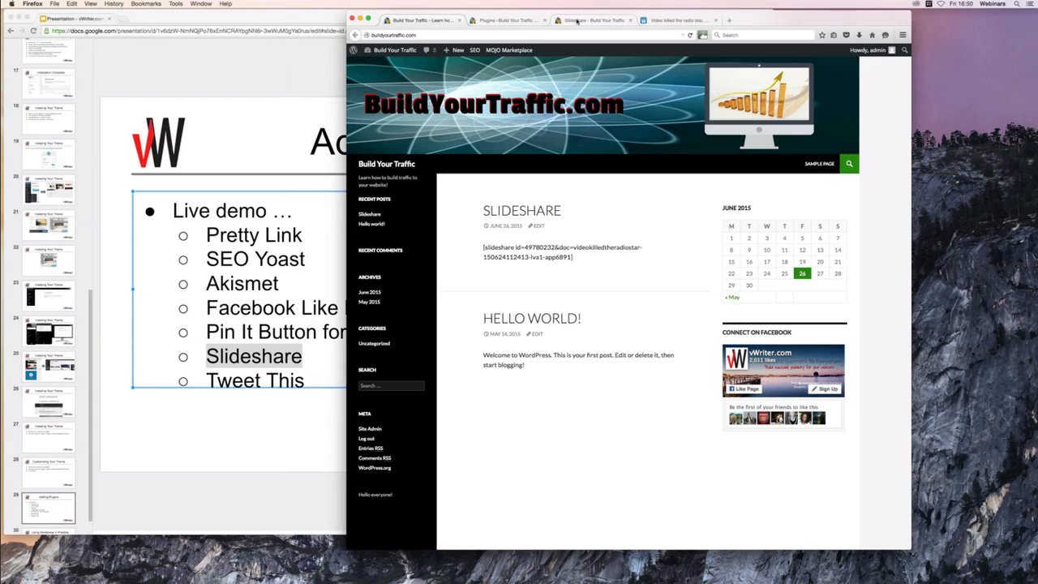
pyautogui.click(577, 20)
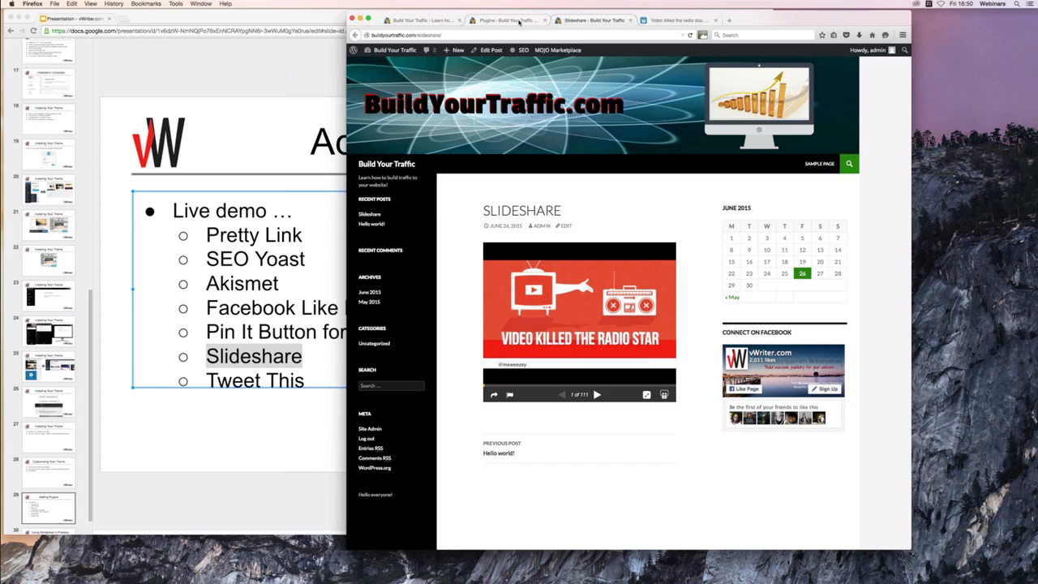
pyautogui.click(519, 22)
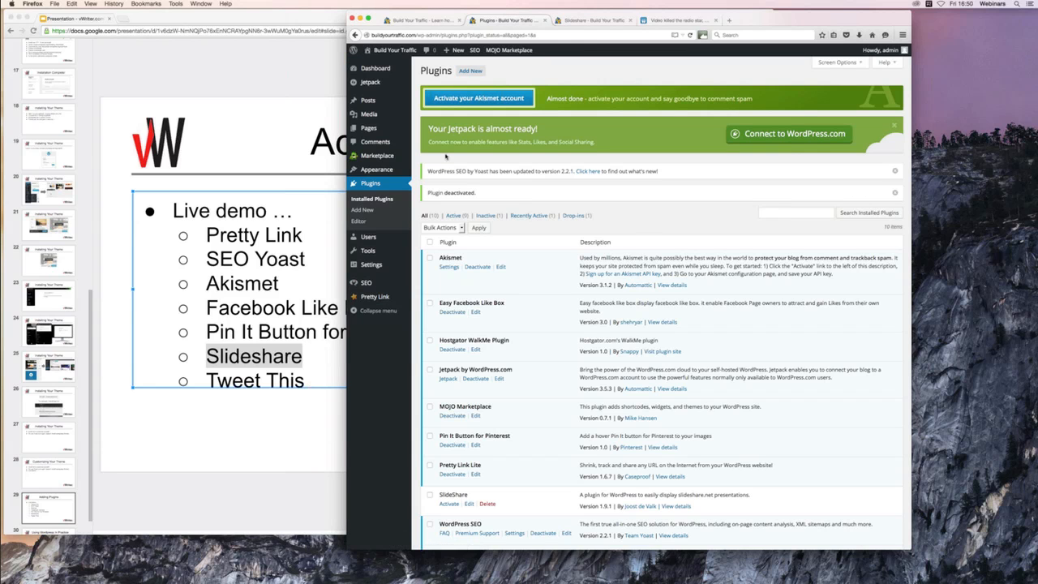
# - Search the plugin directory for "tweet this", and install and activate the Tweet This plugin
pyautogui.click(361, 211)
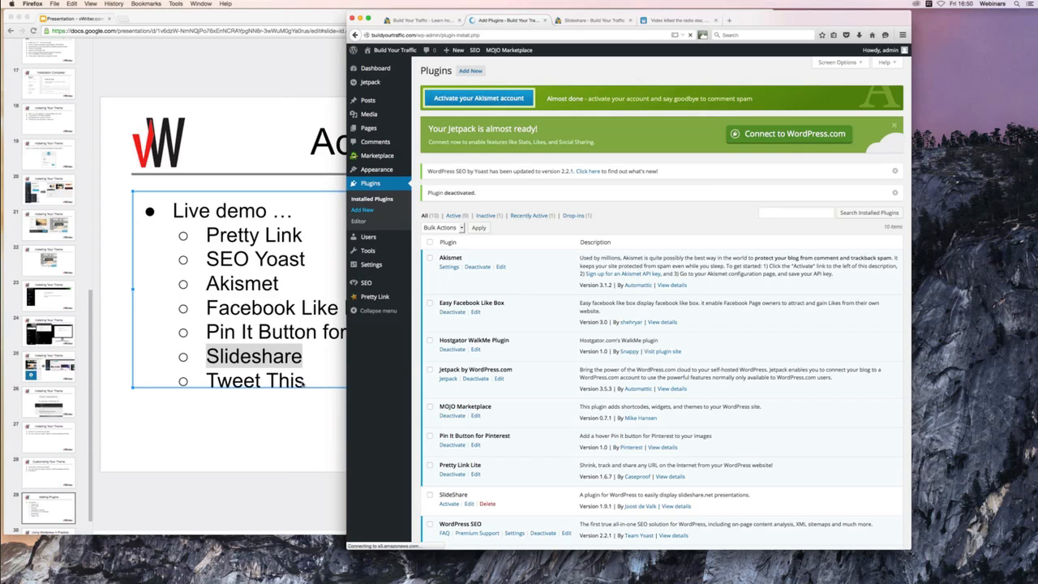
pyautogui.click(814, 120)
pyautogui.write('tweet this')
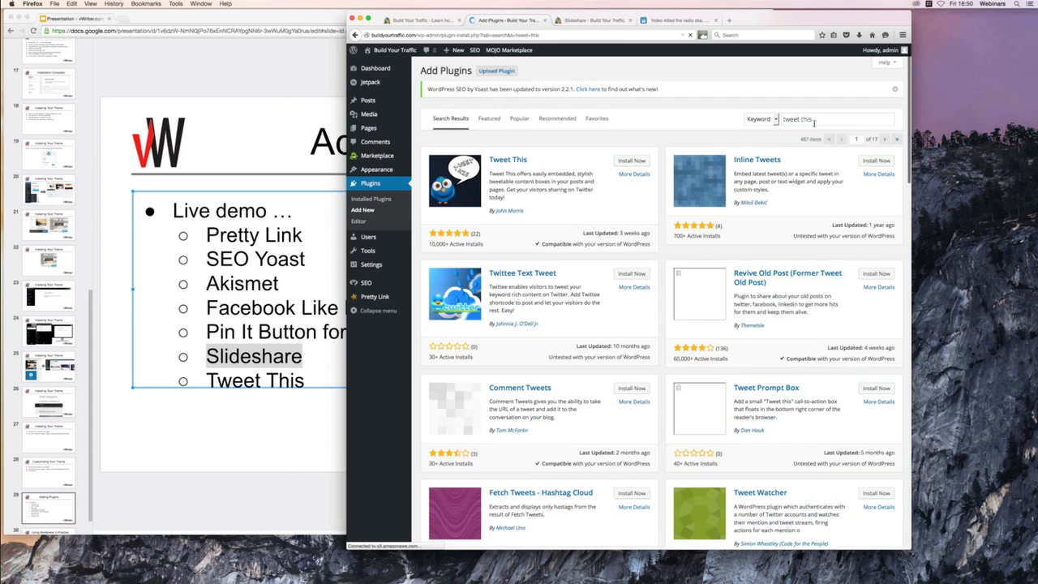
pyautogui.click(635, 161)
pyautogui.click(435, 159)
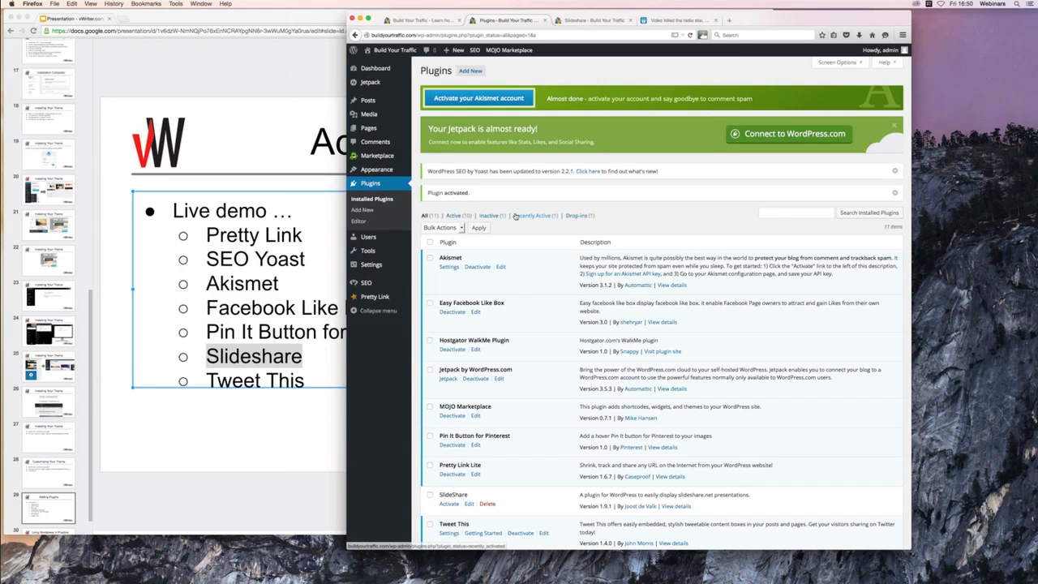
# - Open the Tweet This plugin's getting started guide and read through its shortcode instructions
pyautogui.scroll(-1, 514, 215)
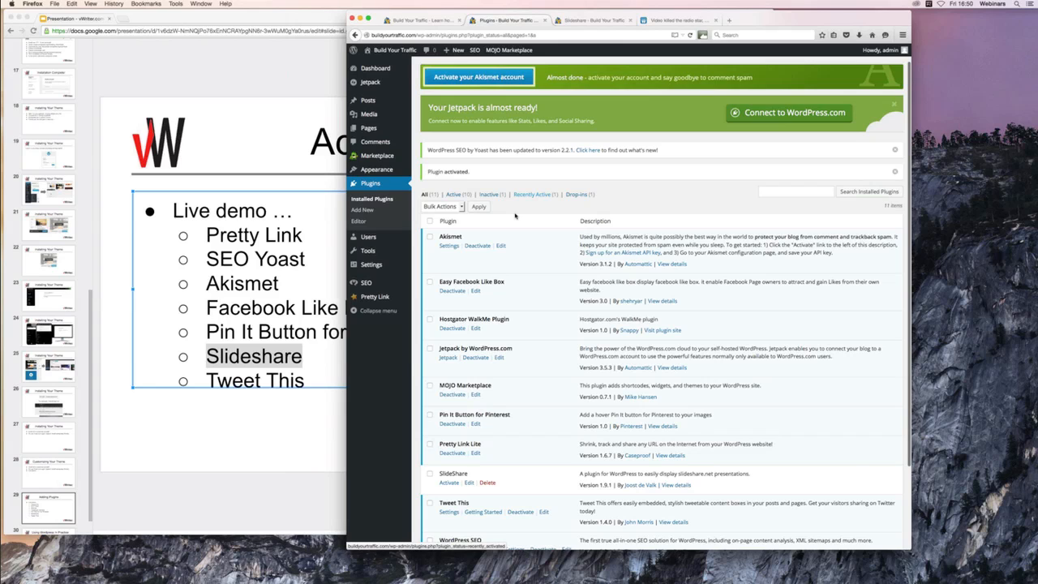
pyautogui.scroll(-5, 481, 415)
pyautogui.click(481, 413)
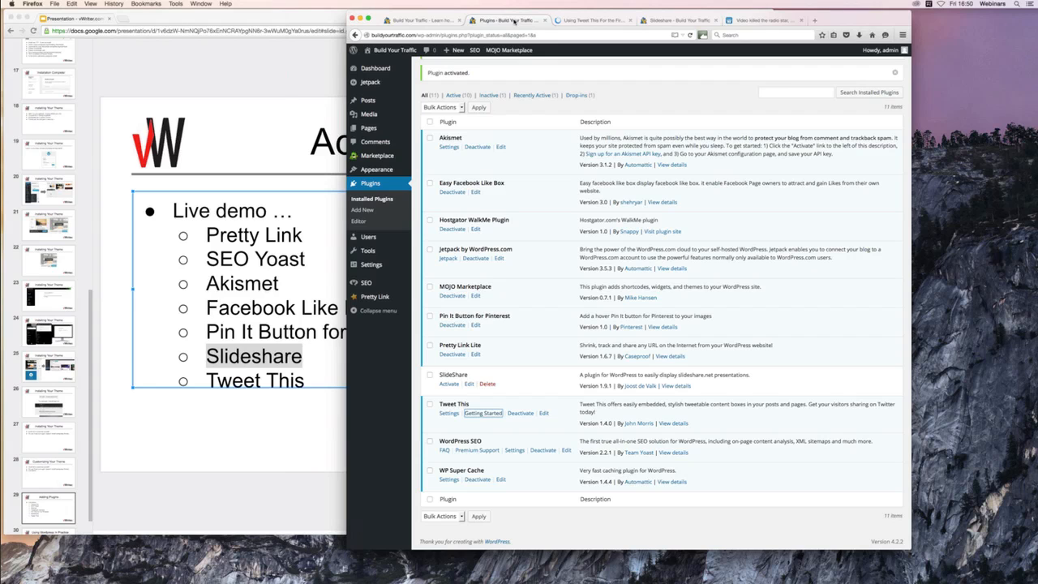
pyautogui.click(589, 21)
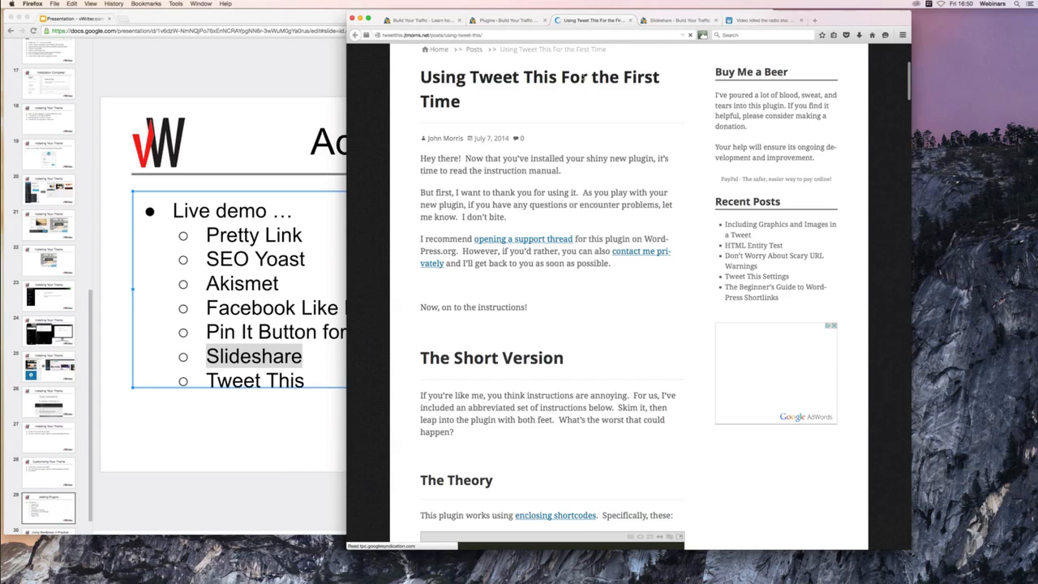
pyautogui.scroll(-10, 583, 77)
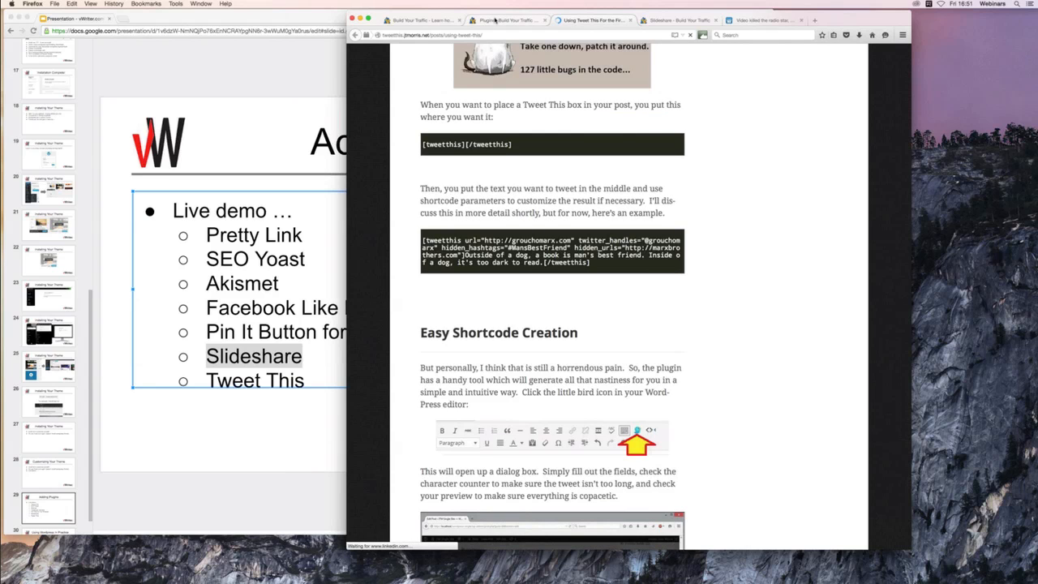
pyautogui.click(494, 20)
pyautogui.click(449, 414)
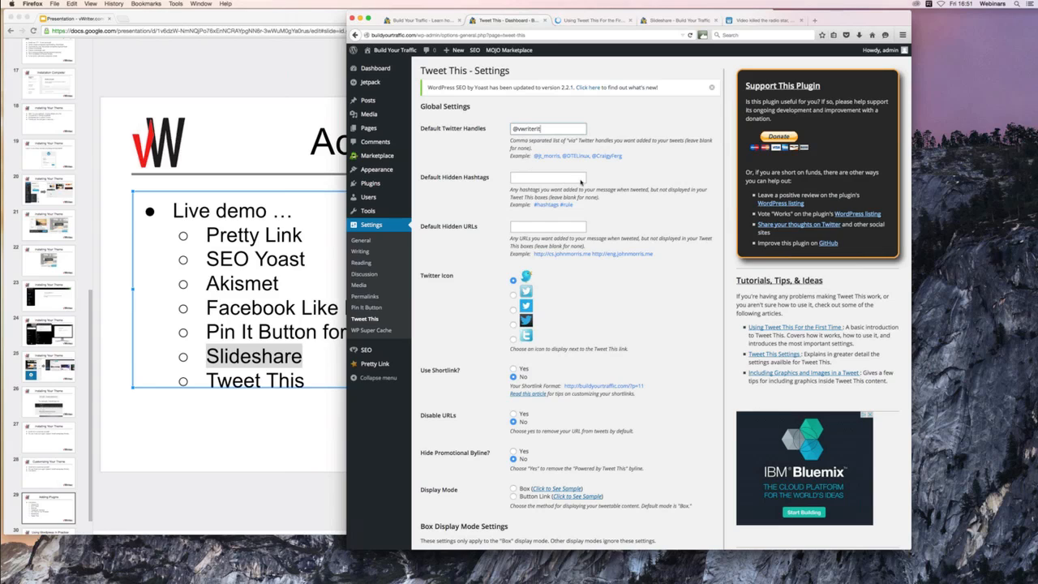
pyautogui.click(540, 131)
pyautogui.scroll(-1, 554, 375)
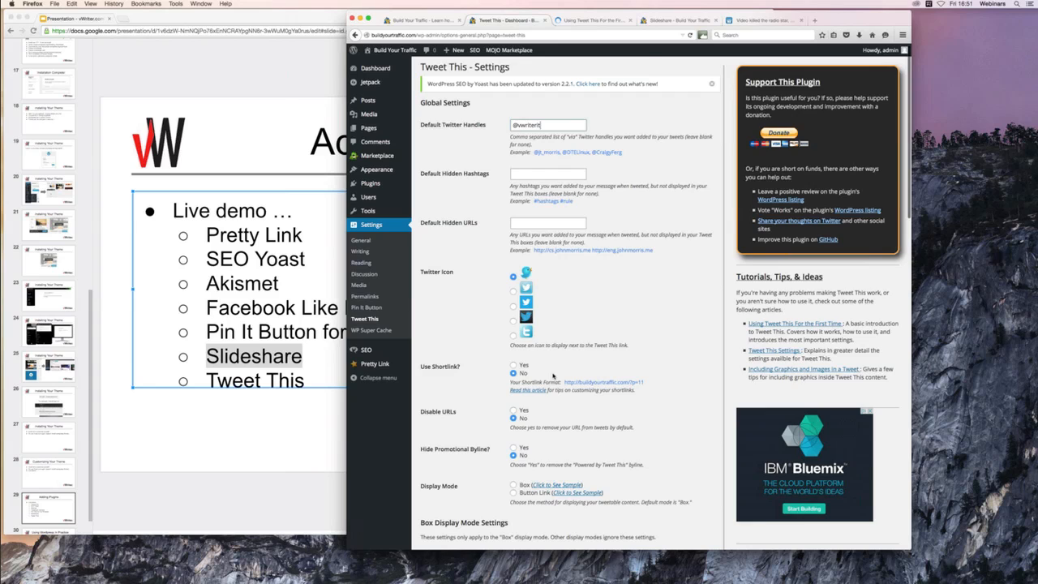
pyautogui.scroll(-10, 554, 375)
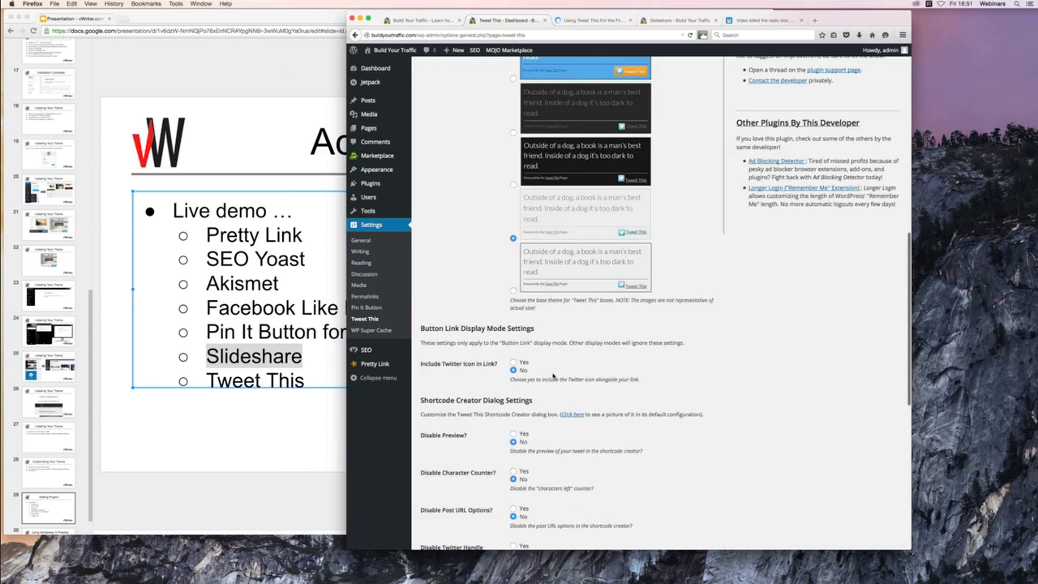
pyautogui.scroll(-5, 535, 356)
pyautogui.click(454, 507)
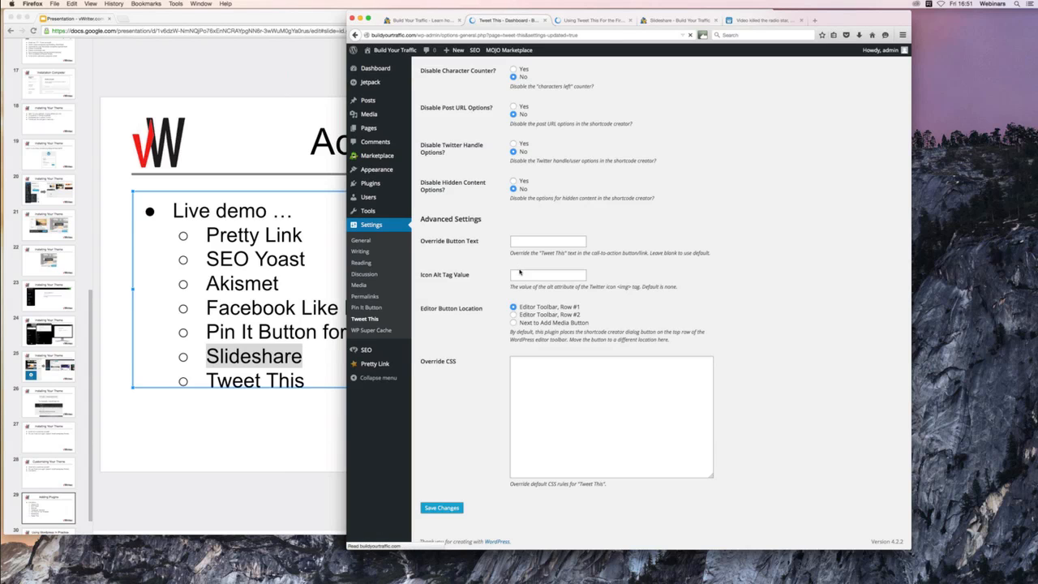
# - Open the Slideshare post for editing and insert a Tweet This shortcode with the text "This is some useful text to tweet!"
pyautogui.click(371, 101)
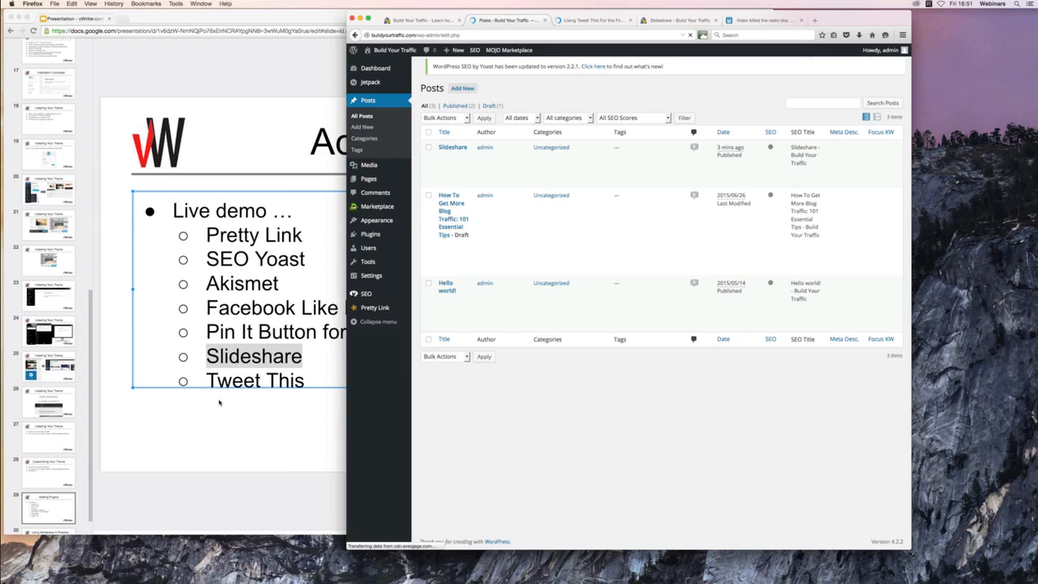
pyautogui.click(442, 164)
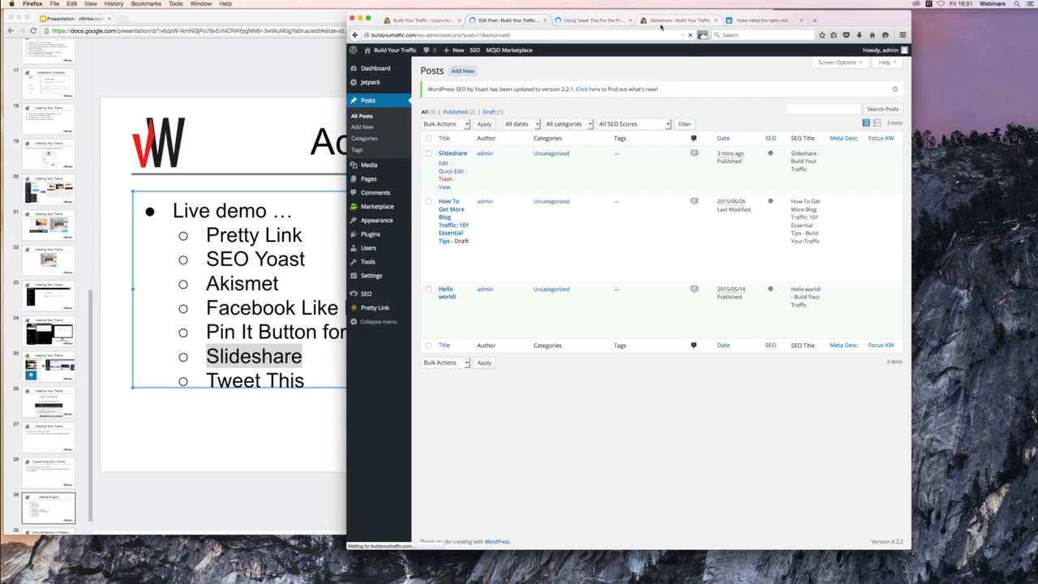
pyautogui.click(660, 25)
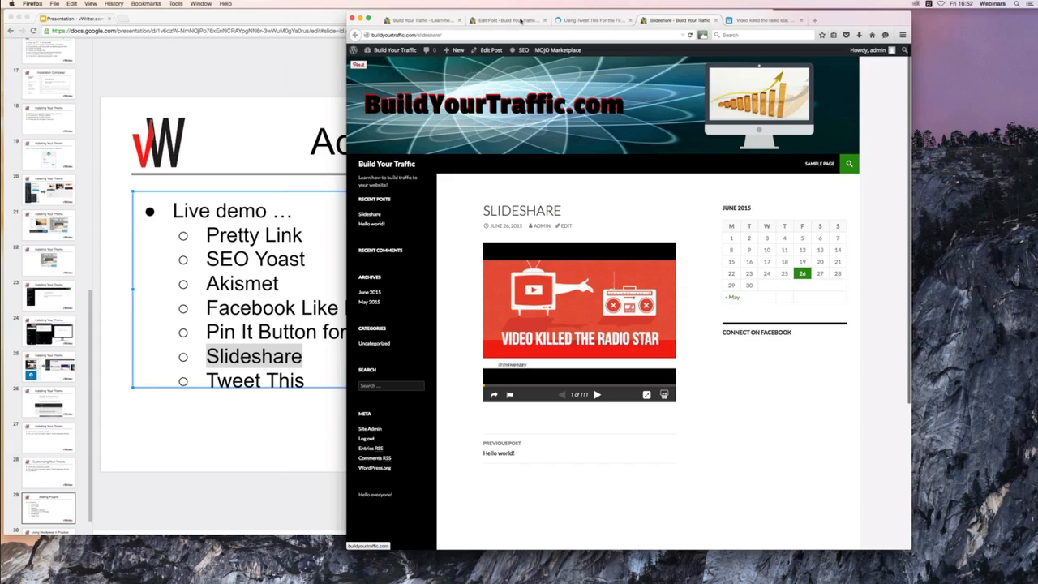
pyautogui.click(520, 20)
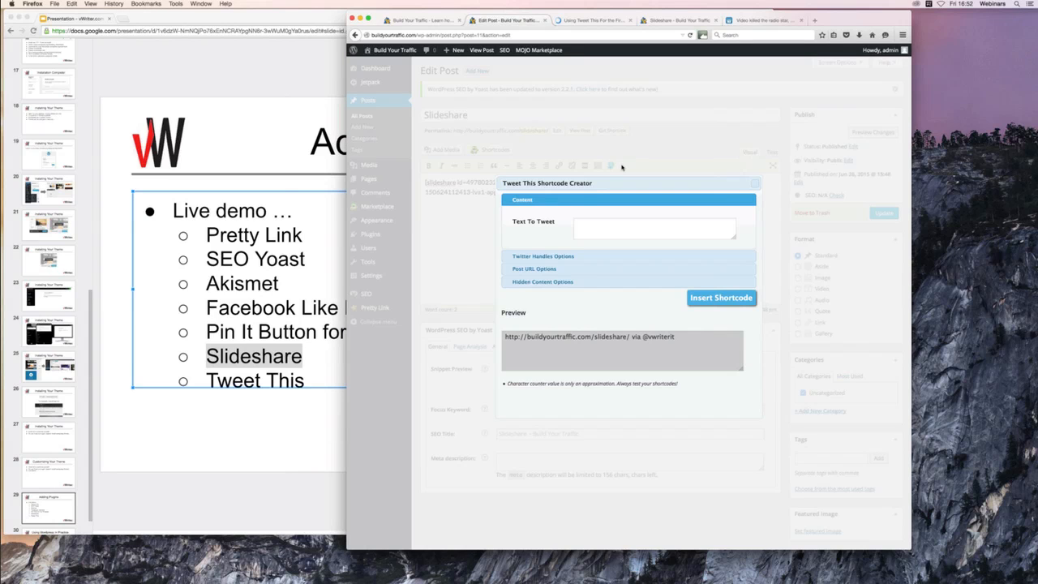
pyautogui.click(594, 224)
pyautogui.write('This is some useful text to tweet!')
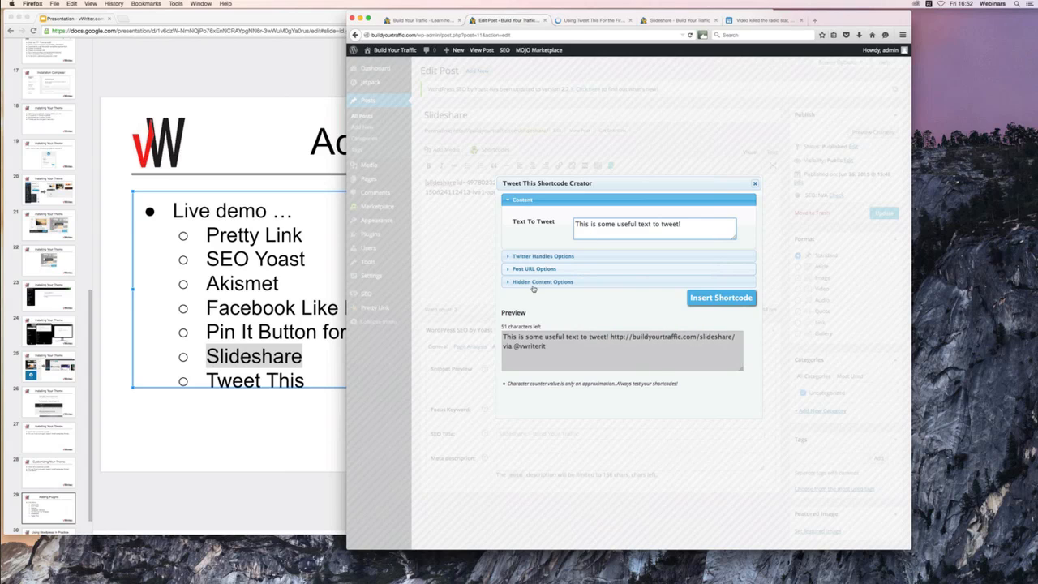
pyautogui.click(731, 300)
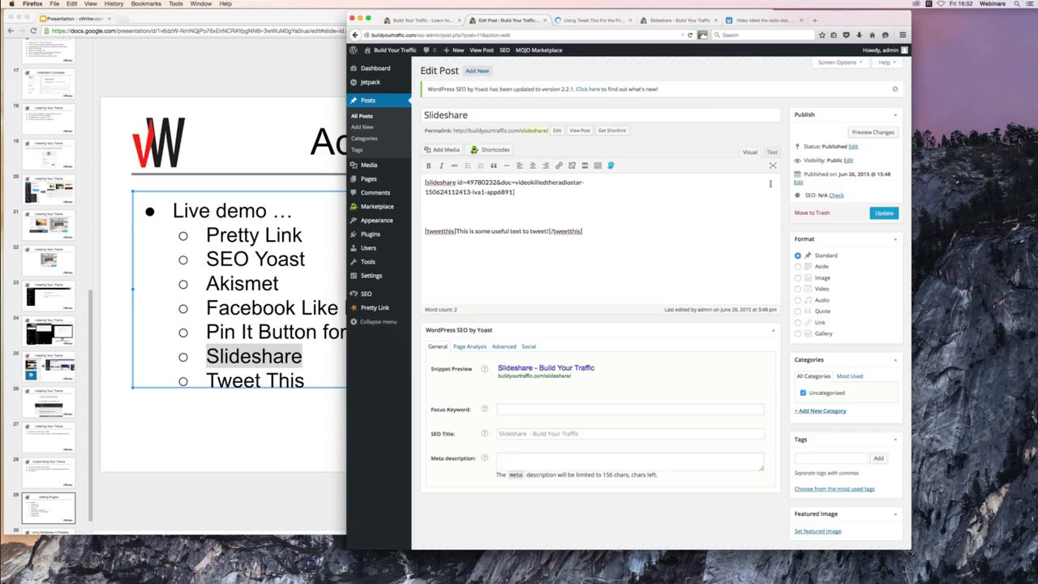
# - Preview the changes to the Slideshare post and compare the preview with the published version
pyautogui.click(861, 135)
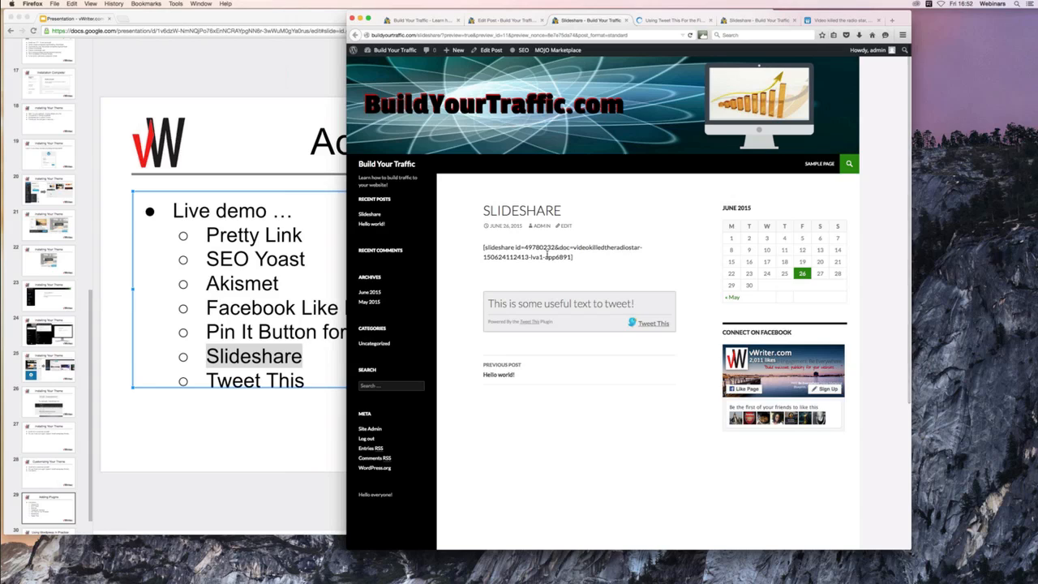
pyautogui.moveTo(573, 257); pyautogui.dragTo(484, 246)
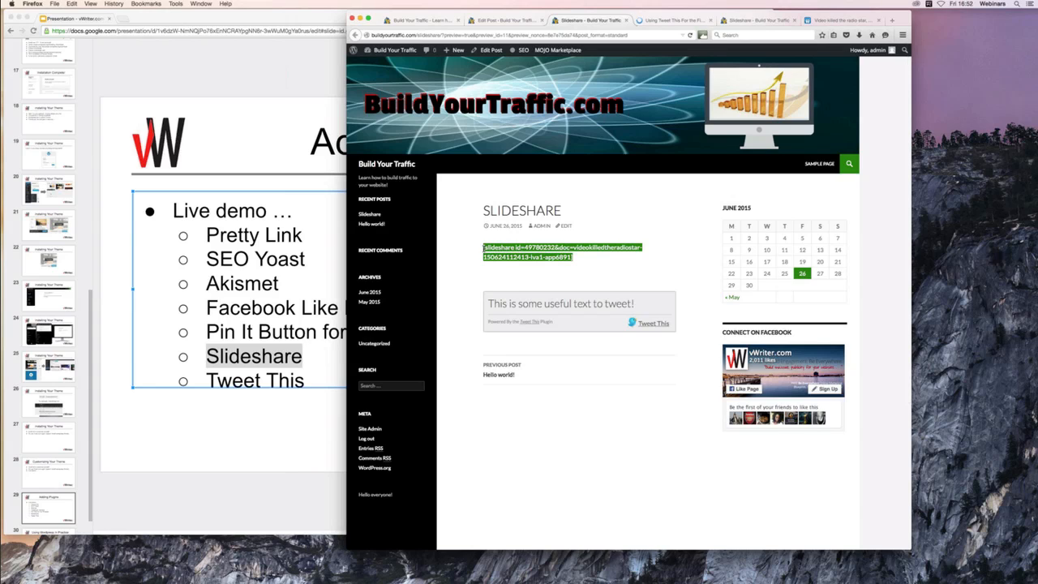
pyautogui.click(581, 260)
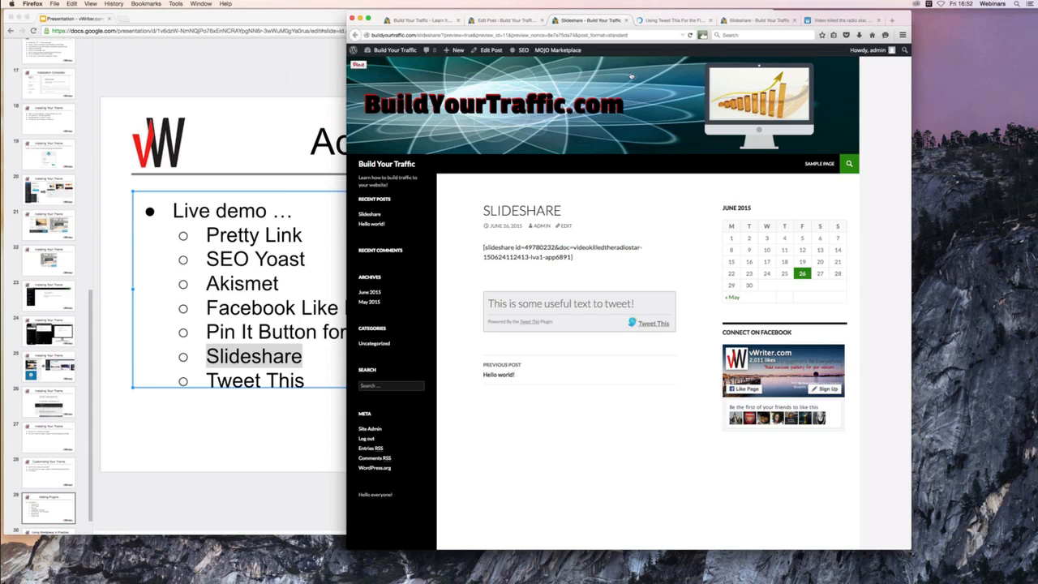
pyautogui.click(658, 21)
pyautogui.hotkey('ctrl', 'Tab')
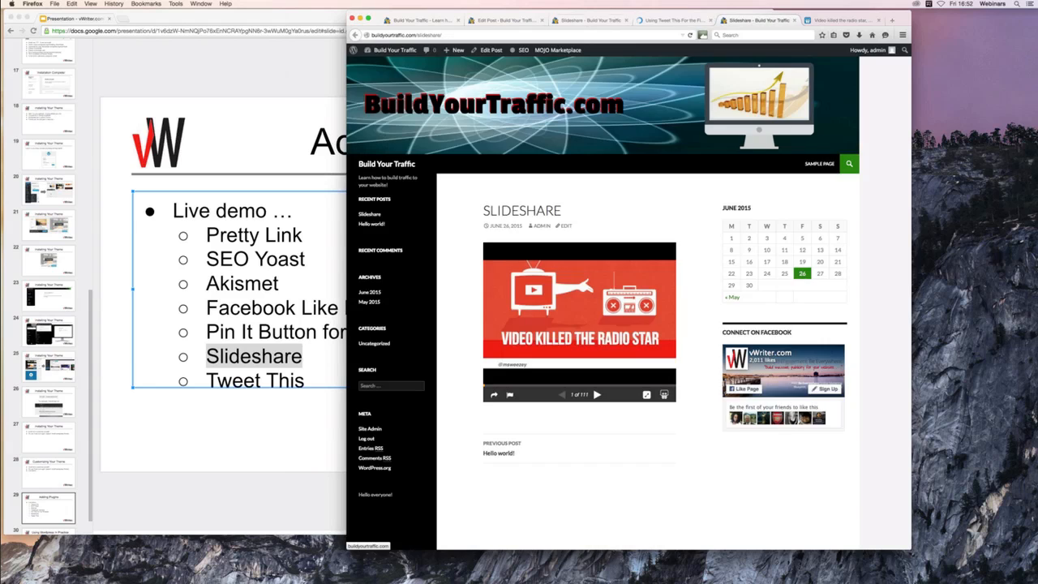
# - Test the Tweet This link in the post preview and close the Twitter window
pyautogui.click(585, 22)
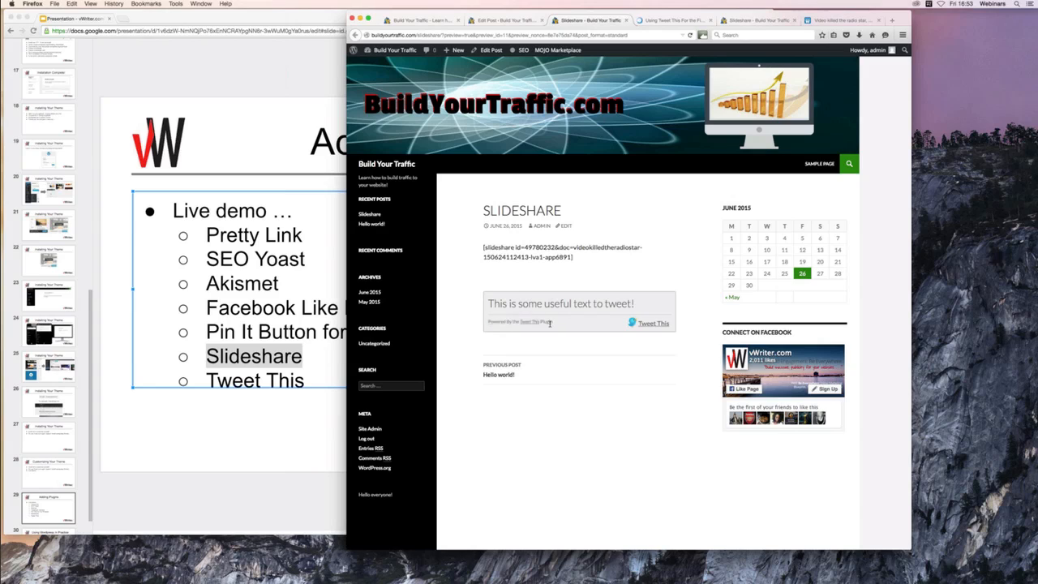
pyautogui.click(656, 323)
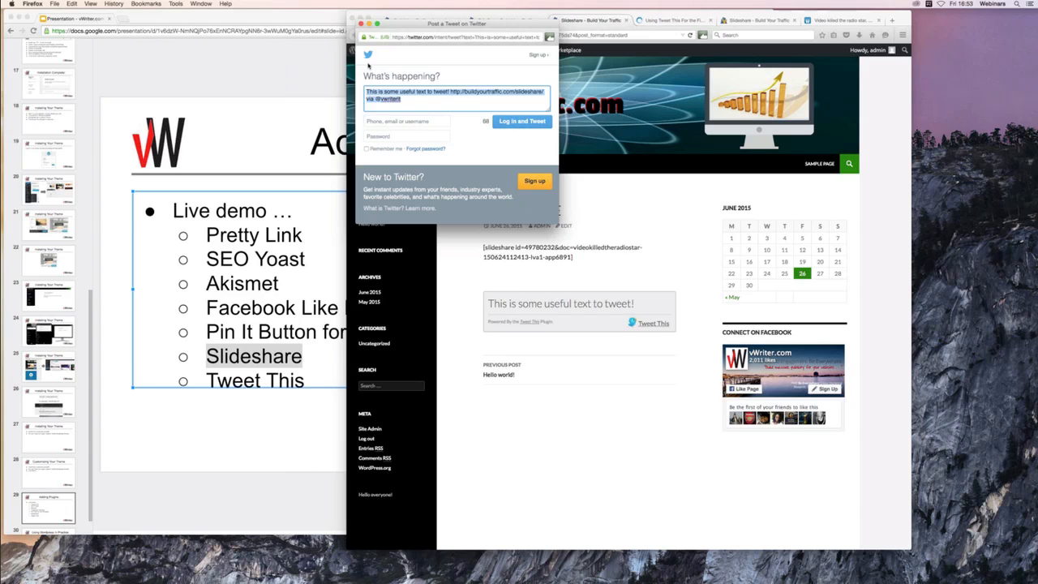
pyautogui.click(362, 24)
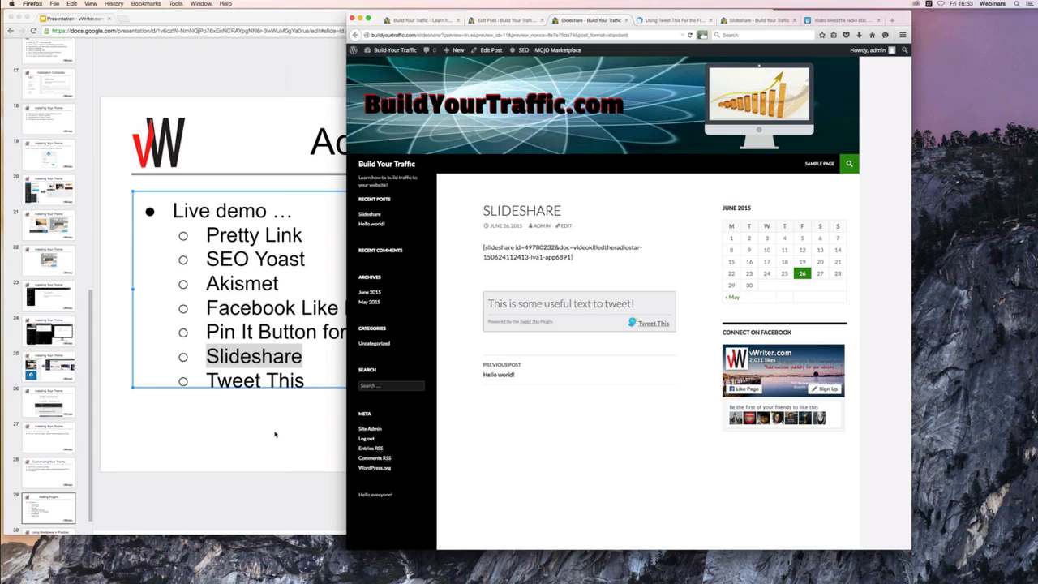
# - Switch to the Google Slides presentation in Chrome, show the "Using Wordpress In Practice" slide, and return to the Firefox window
pyautogui.click(275, 435)
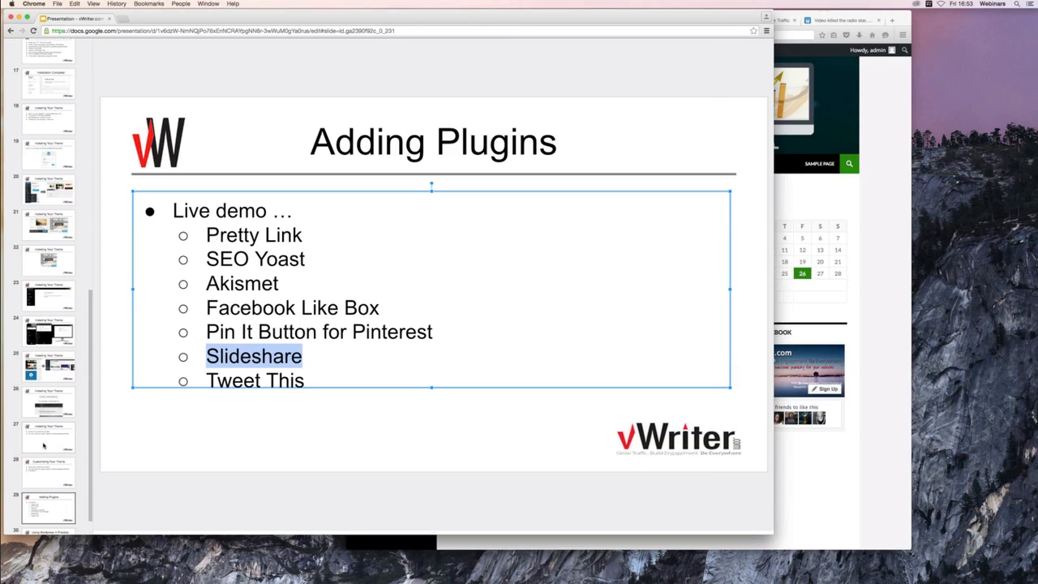
pyautogui.scroll(-2, 45, 445)
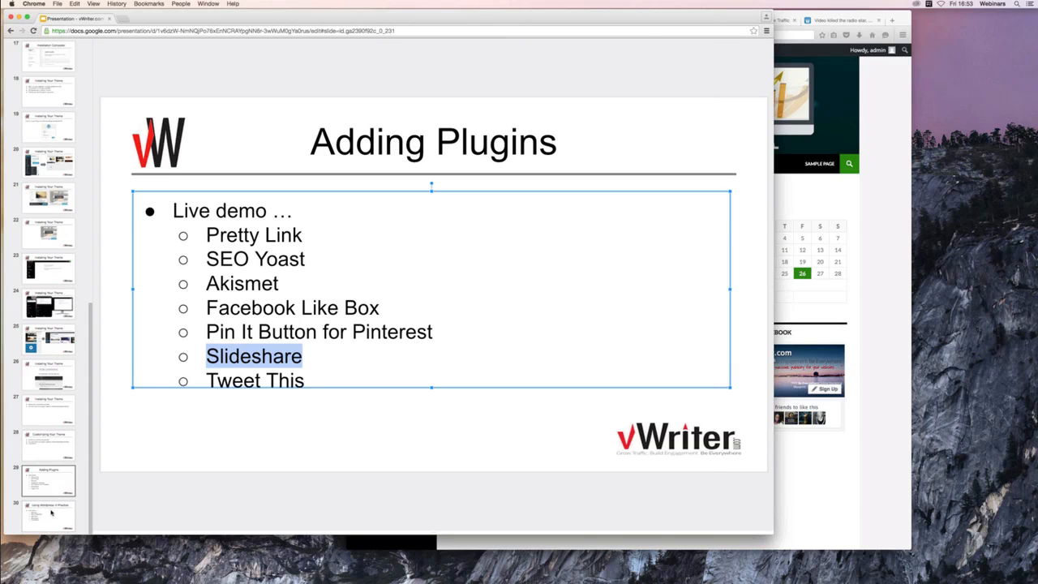
pyautogui.click(51, 512)
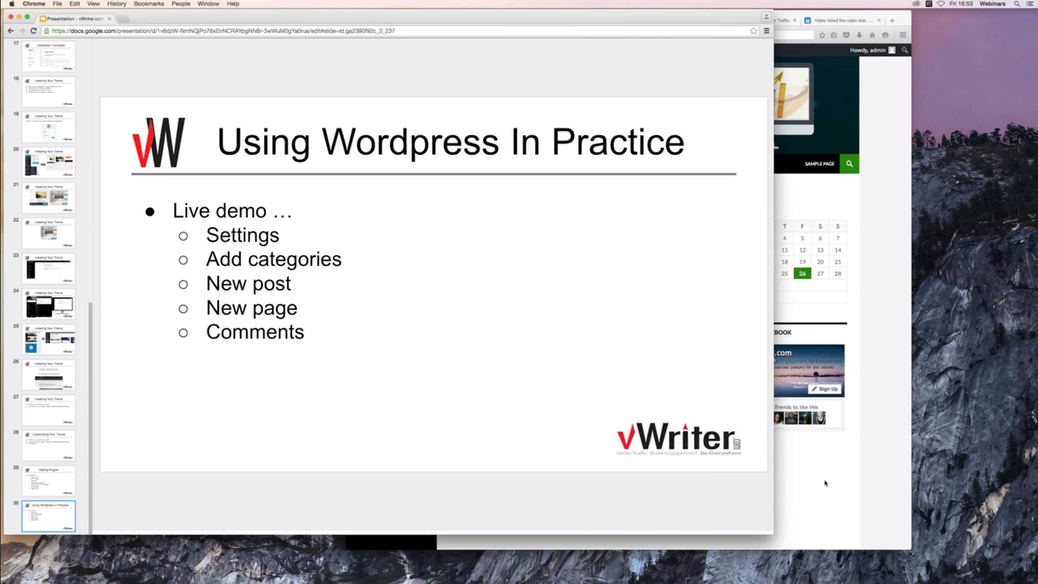
pyautogui.click(825, 483)
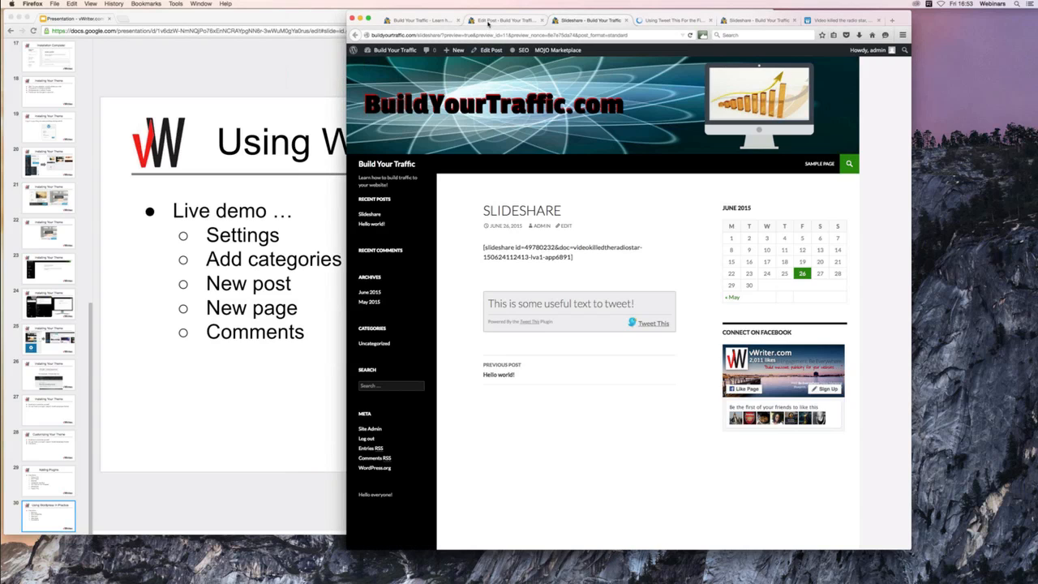
# - Open the WordPress general settings and review the site title, addresses, timezone, date format and auto-update options
pyautogui.click(488, 22)
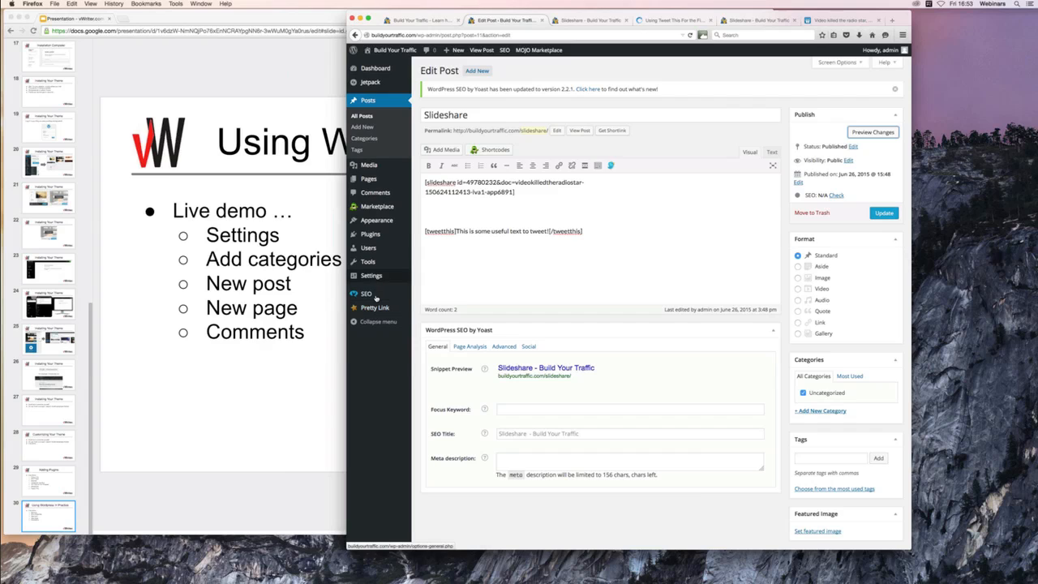
pyautogui.moveTo(374, 277)
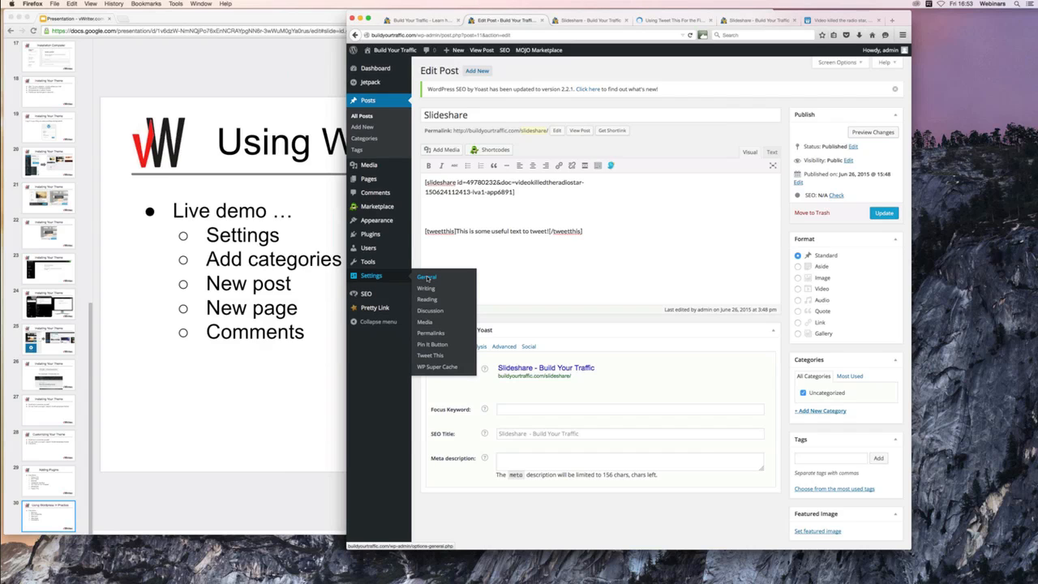
pyautogui.click(427, 278)
pyautogui.press('Return')
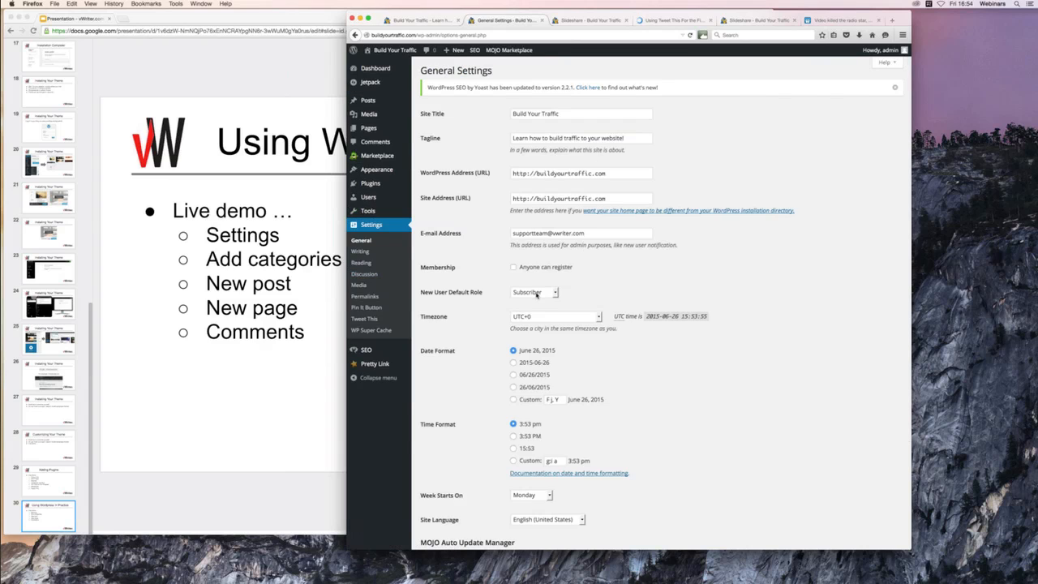
pyautogui.scroll(-1, 536, 295)
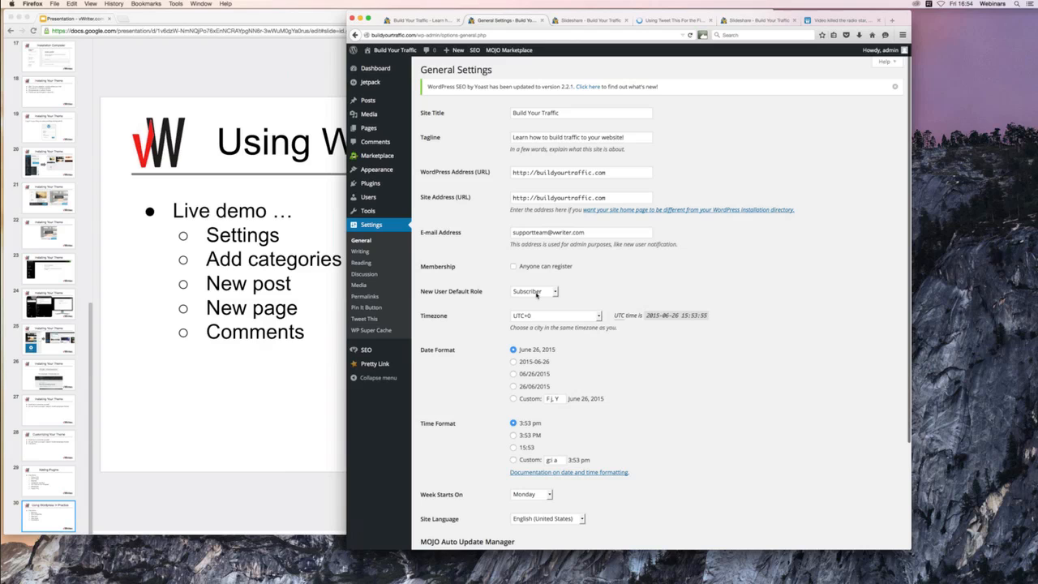
pyautogui.scroll(-1, 535, 295)
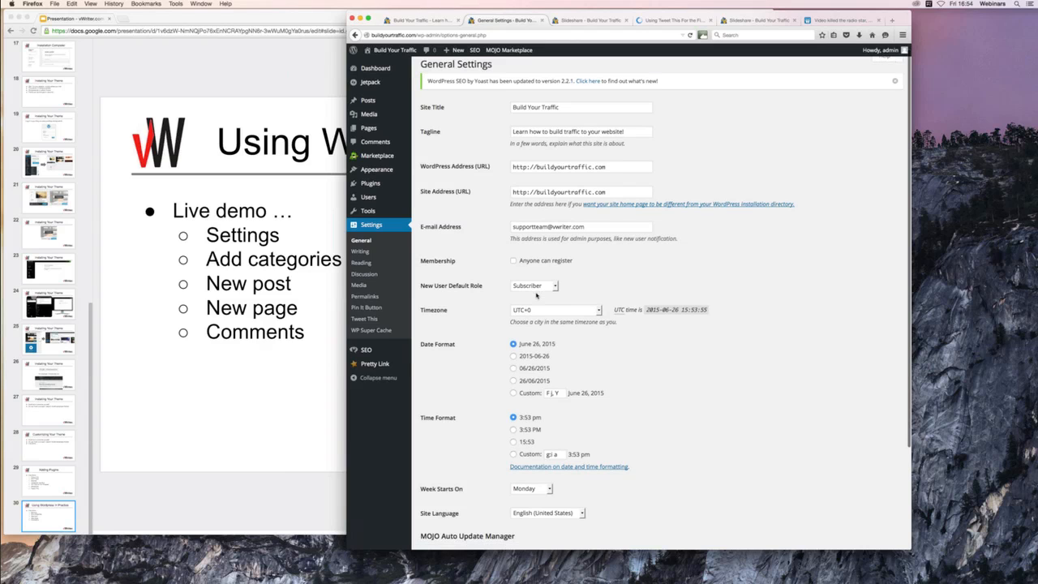
pyautogui.scroll(-3, 533, 297)
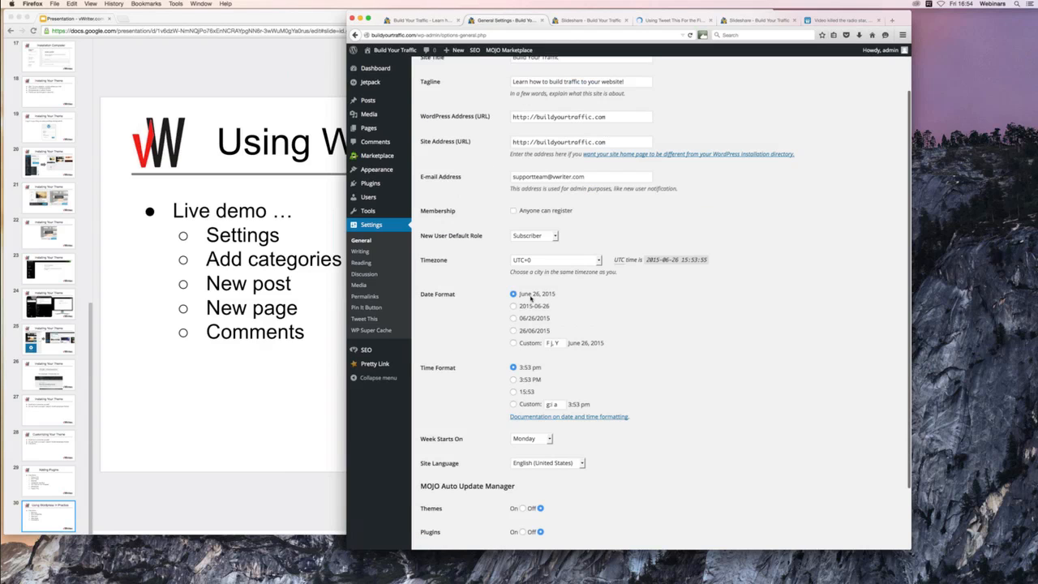
pyautogui.scroll(-3, 531, 298)
pyautogui.scroll(6, 486, 292)
# - Review the writing, reading and discussion settings of the site, and proceed to the media settings
pyautogui.click(363, 254)
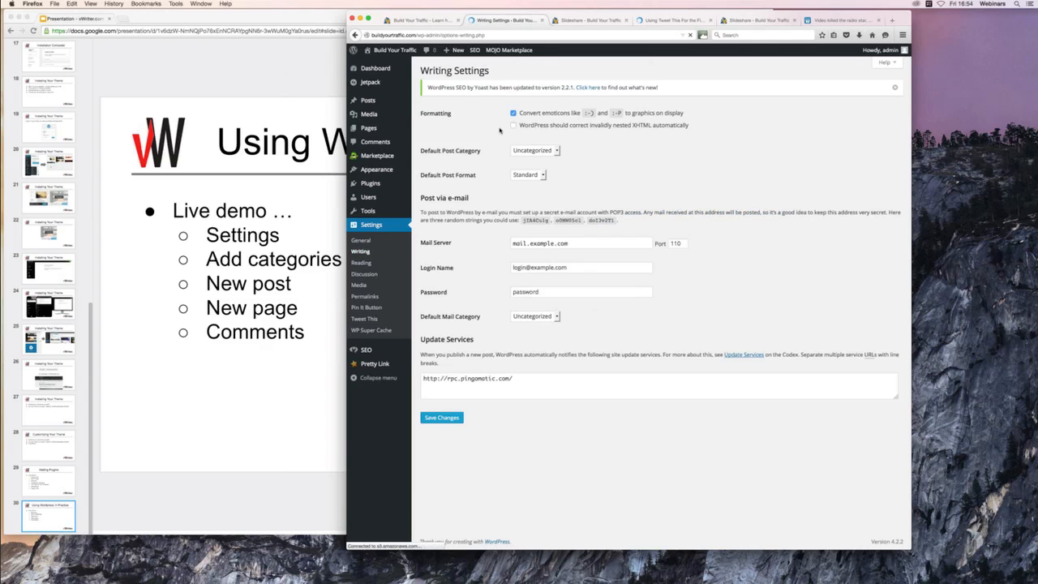
pyautogui.click(359, 264)
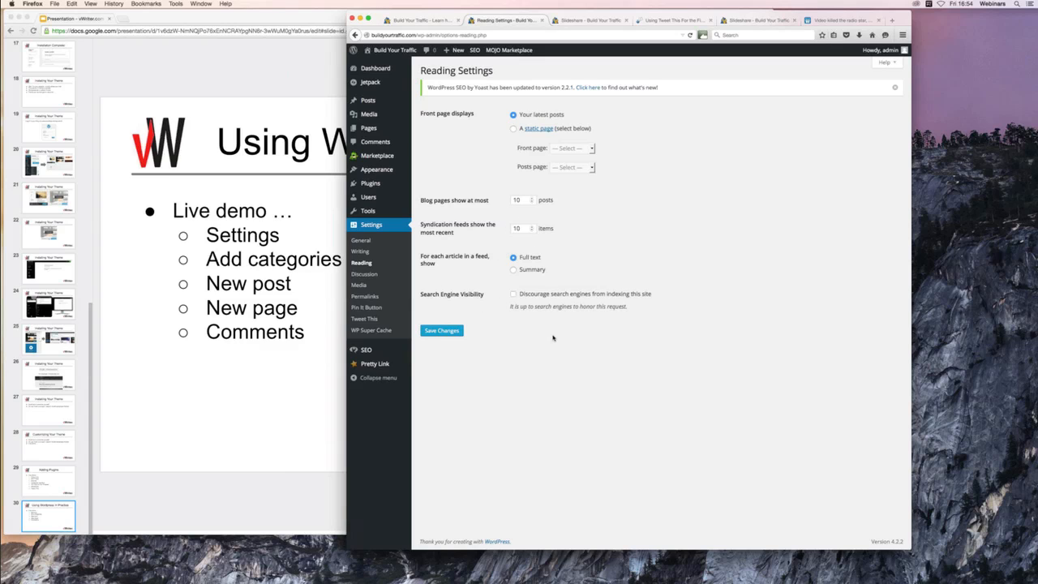
pyautogui.click(538, 298)
pyautogui.click(538, 345)
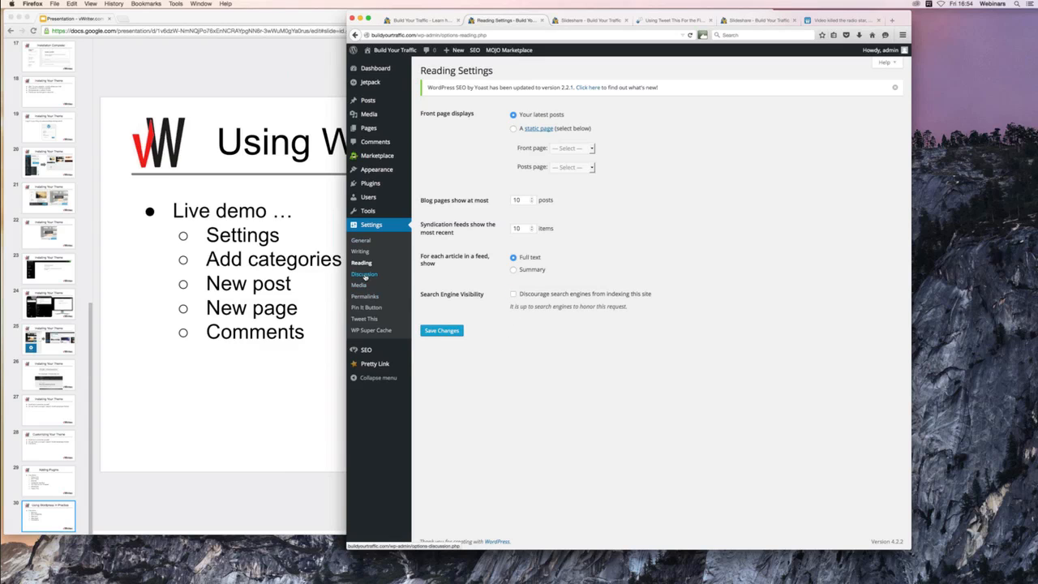
pyautogui.click(360, 287)
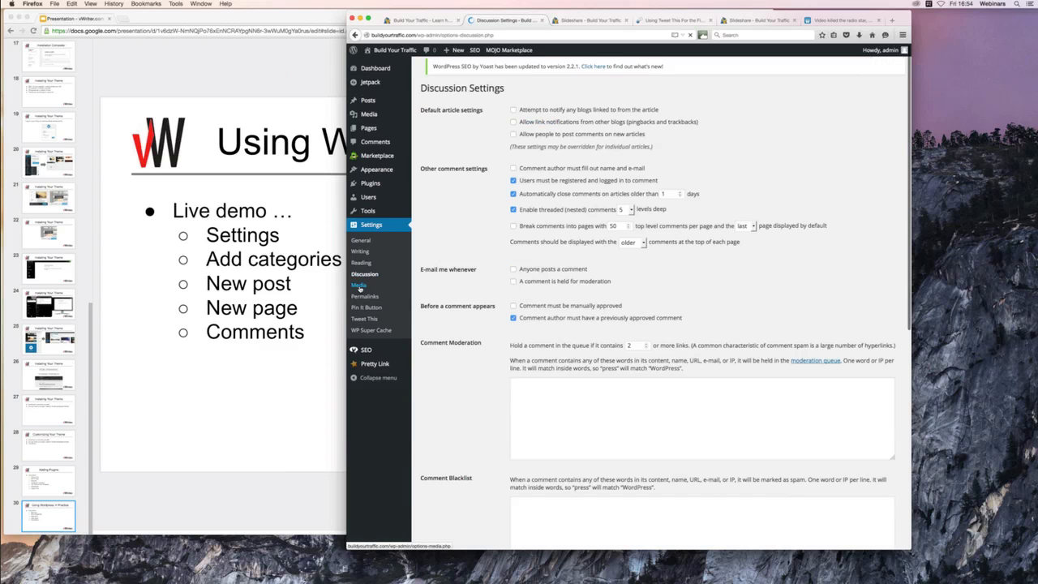
# - Review the comment moderation, blacklist and avatar options in the discussion settings, and open the media settings
pyautogui.click(512, 273)
pyautogui.click(512, 272)
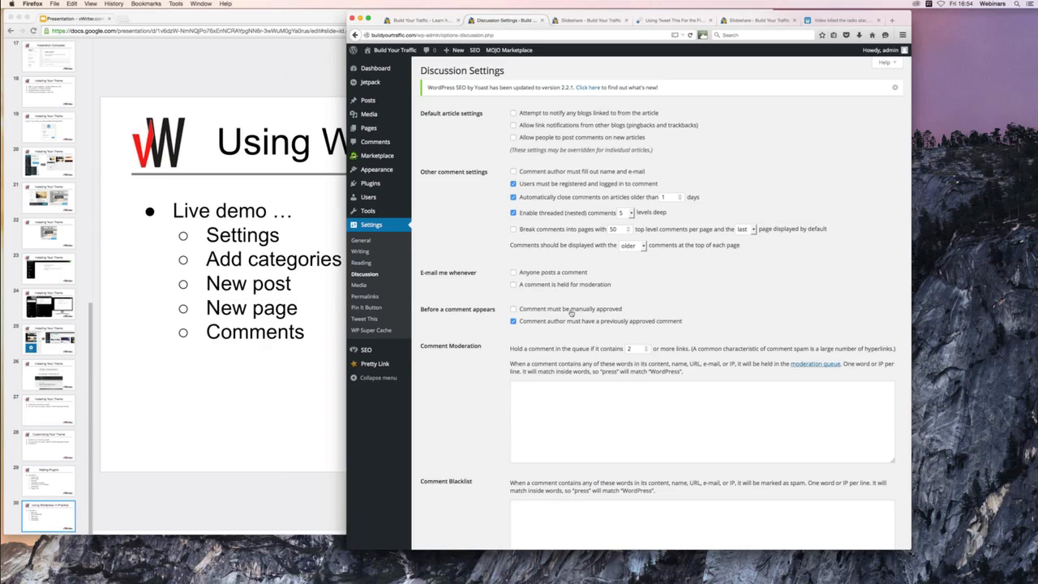
pyautogui.scroll(-1, 571, 313)
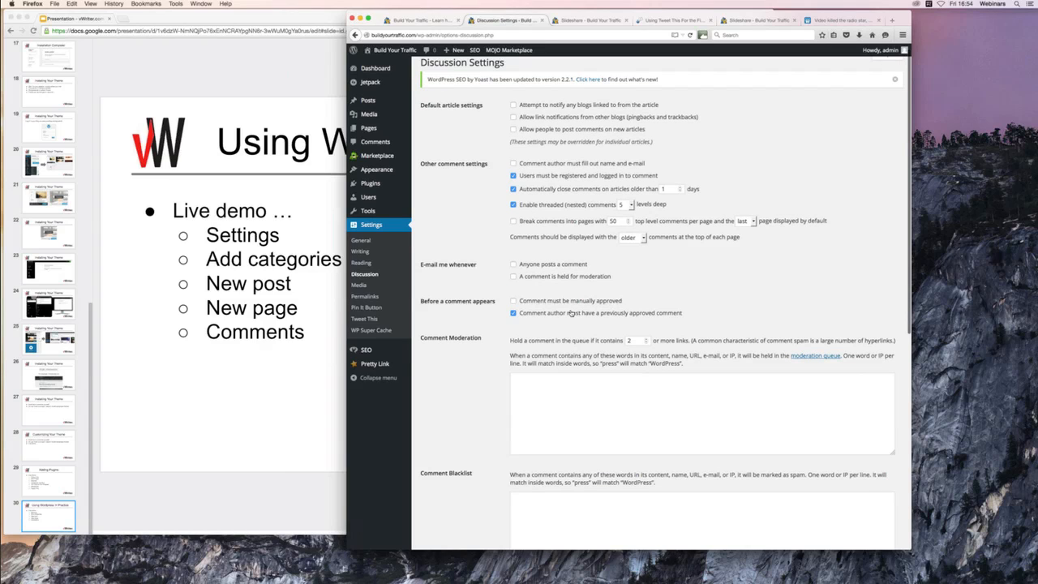
pyautogui.scroll(-2, 571, 313)
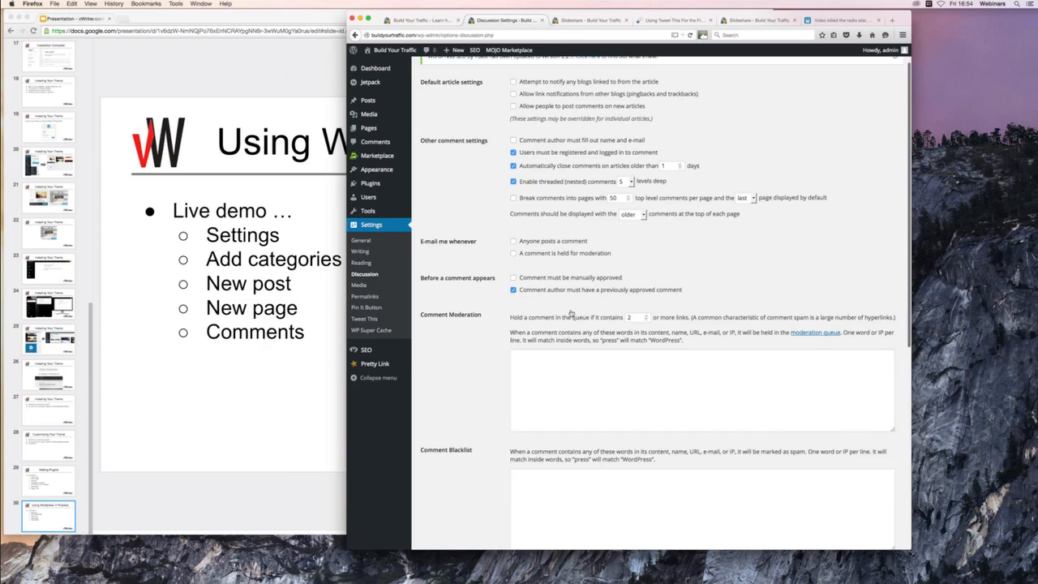
pyautogui.scroll(-10, 570, 313)
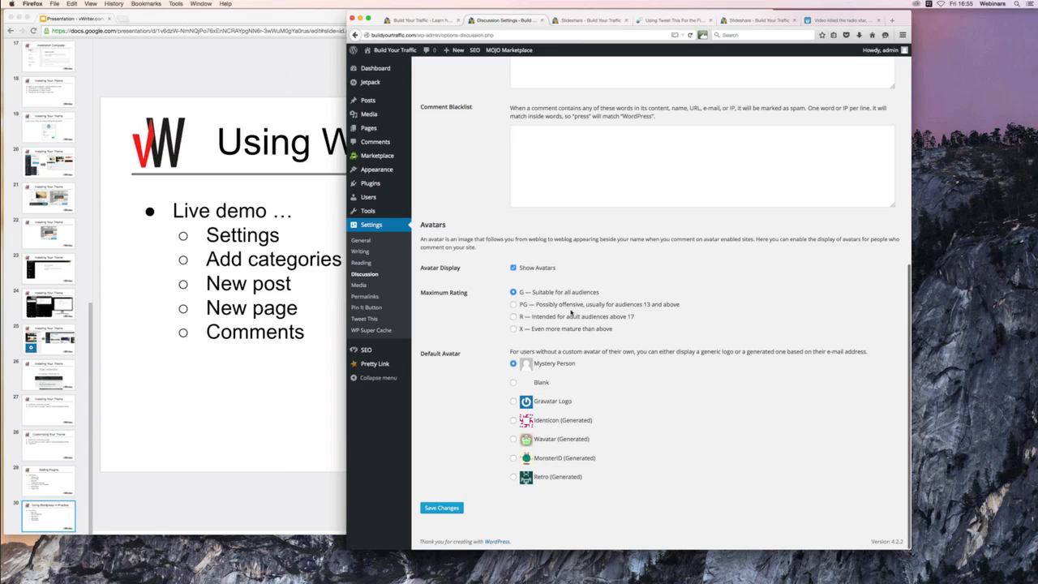
pyautogui.scroll(8, 384, 285)
pyautogui.click(359, 285)
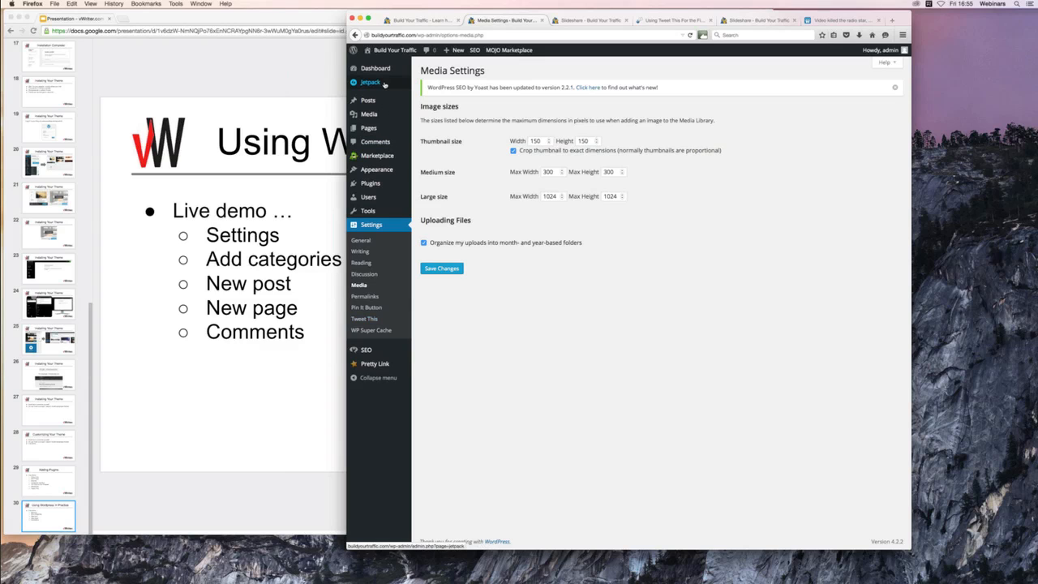
# - Open the post categories and add a new category named "web traffic"
pyautogui.moveTo(369, 100)
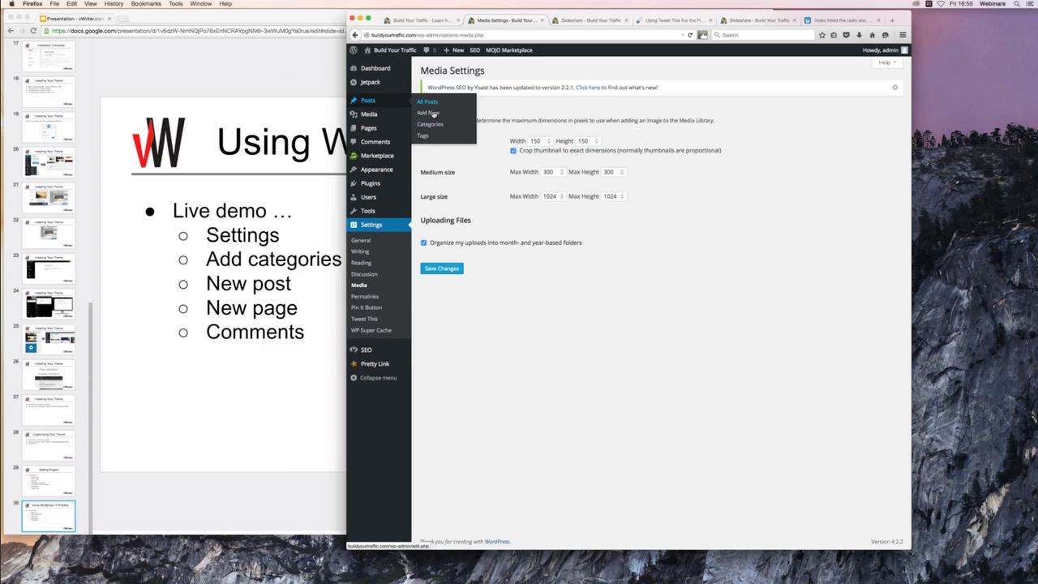
pyautogui.click(431, 125)
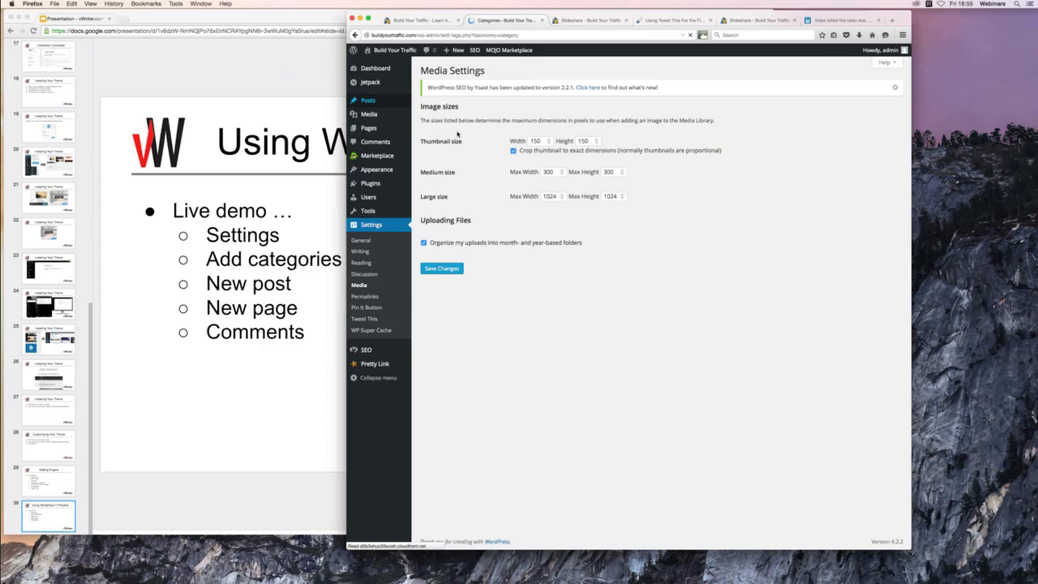
pyautogui.write('web tr')
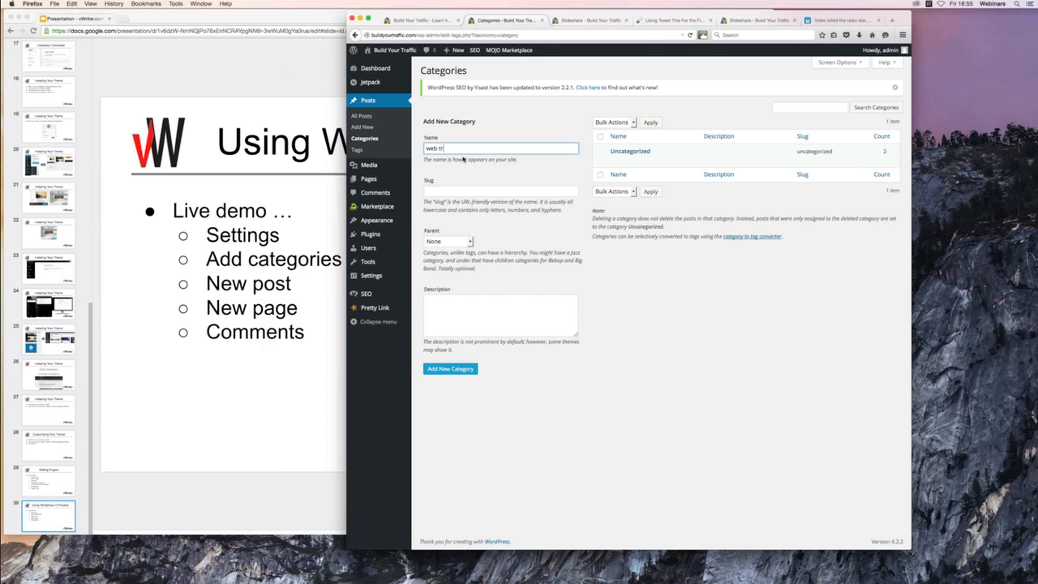
pyautogui.write('affic')
pyautogui.click(463, 372)
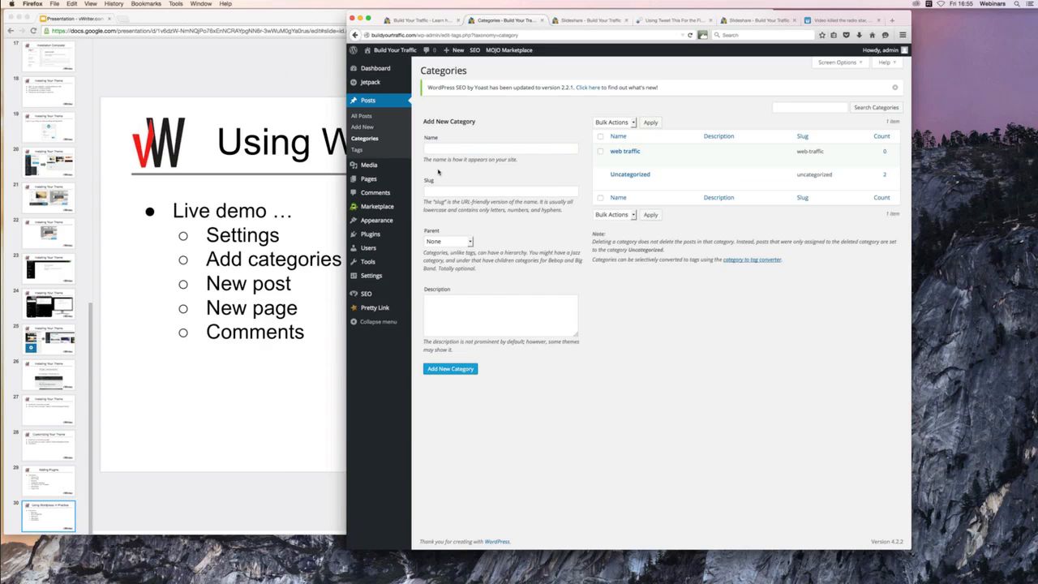
# - Add another post category named "search engine optimization"
pyautogui.click(455, 147)
pyautogui.write('search engine optimization')
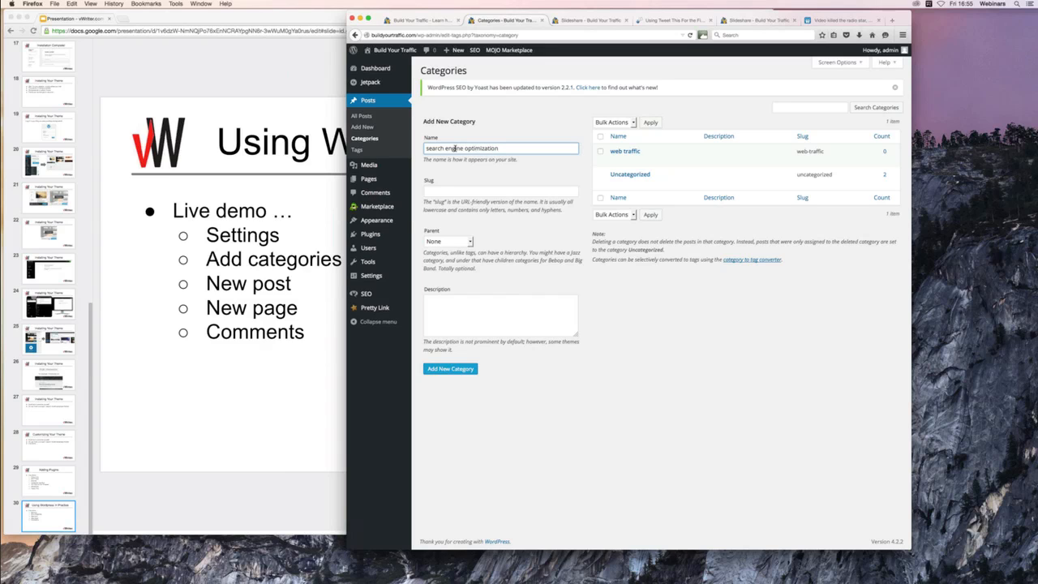
pyautogui.click(445, 373)
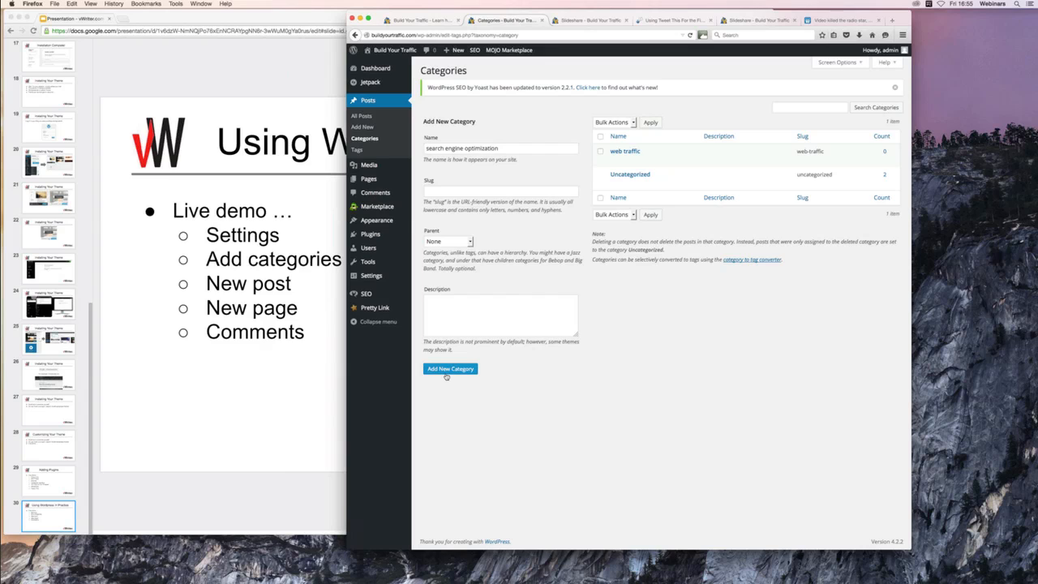
# - Start a new post and assign it to the "search engine optimization" and "web traffic" categories
pyautogui.click(365, 128)
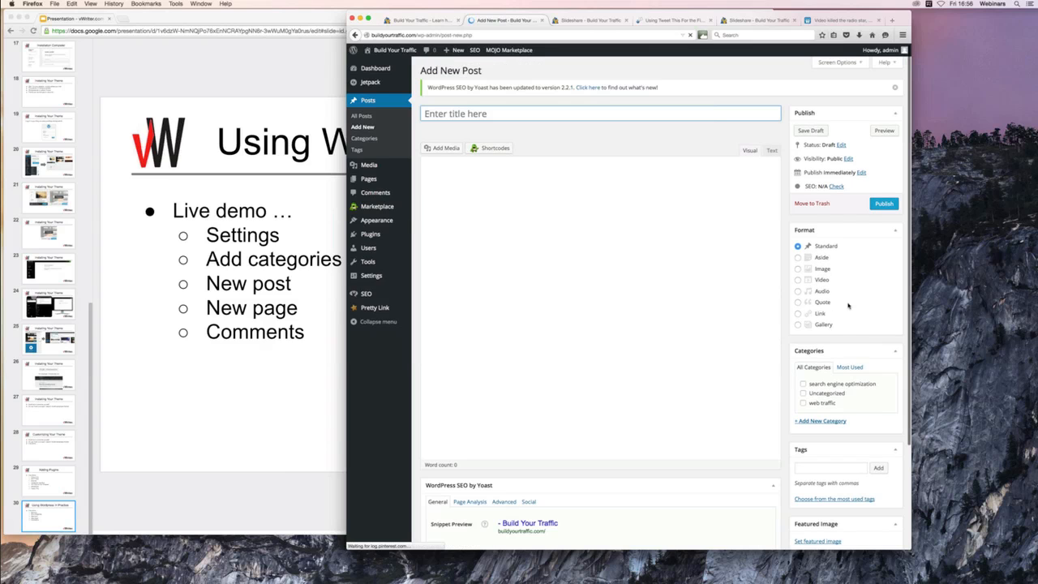
pyautogui.scroll(-2, 848, 306)
pyautogui.click(809, 349)
pyautogui.click(812, 368)
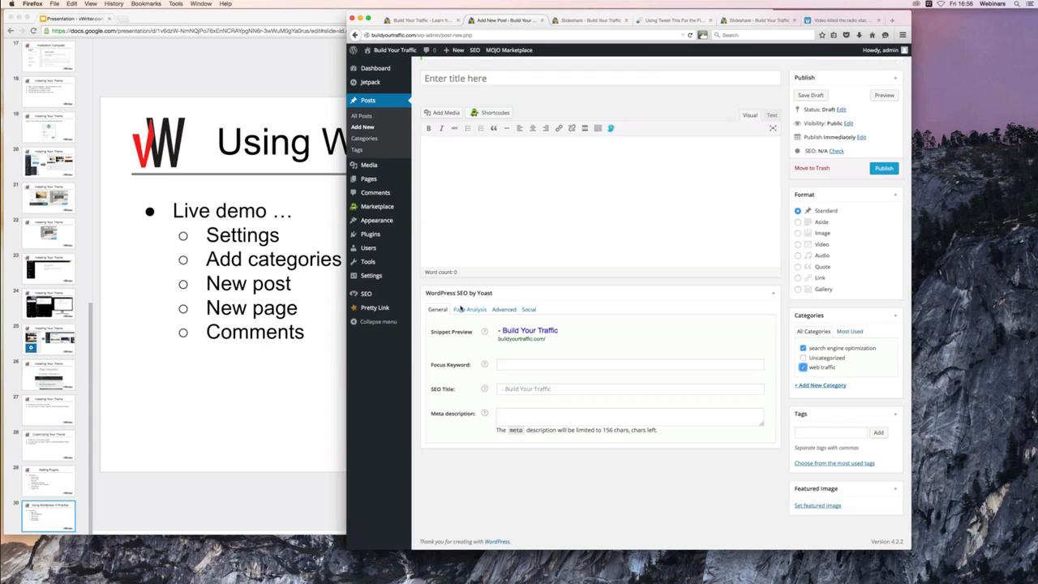
pyautogui.click(520, 367)
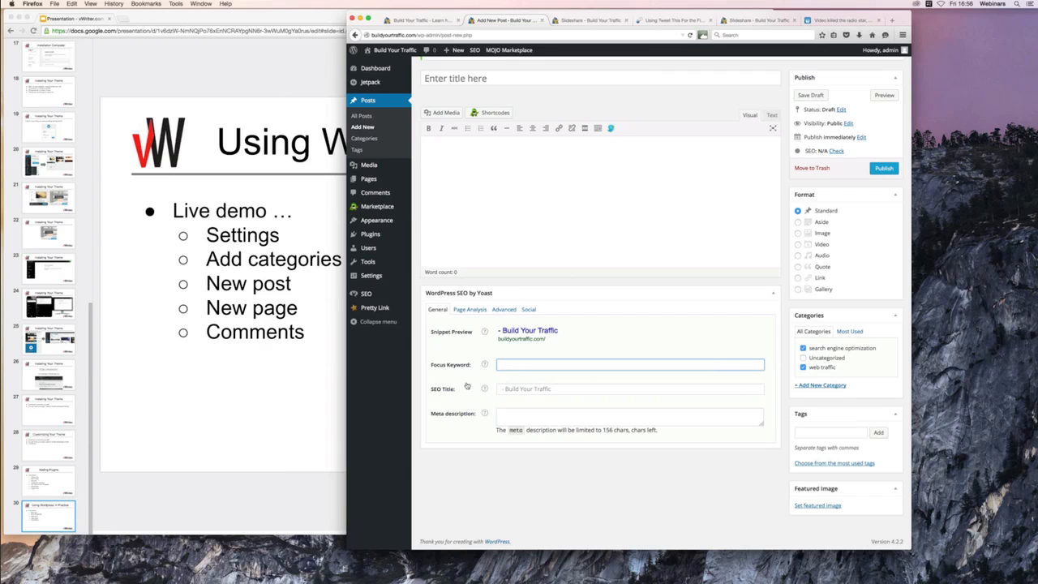
# - Open the draft "How To Get More Blog Traffic: 101 Essential Tips" and set its Yoast focus keyword to "get more blog traffic"
pyautogui.click(363, 118)
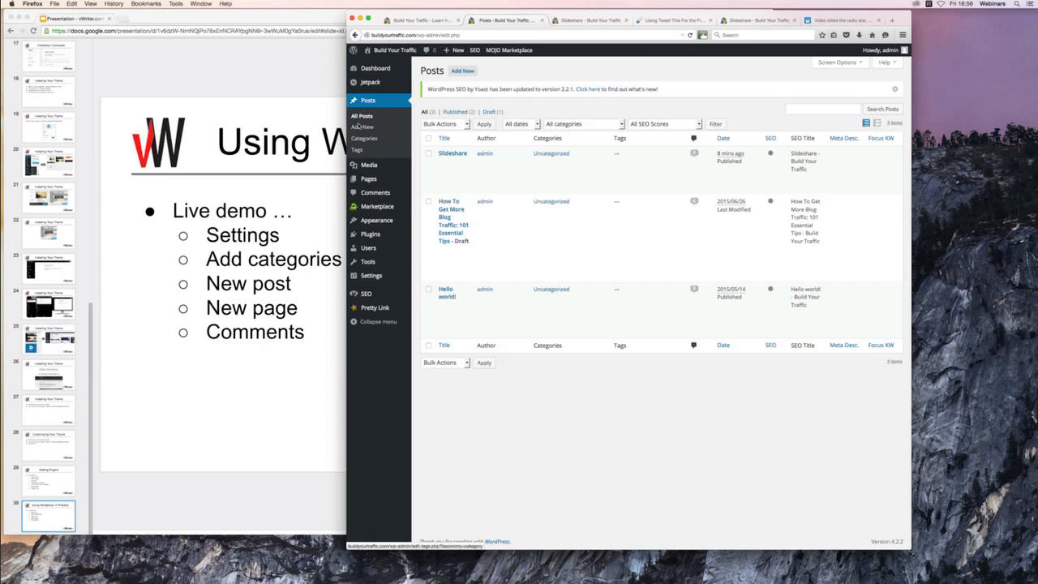
pyautogui.click(448, 231)
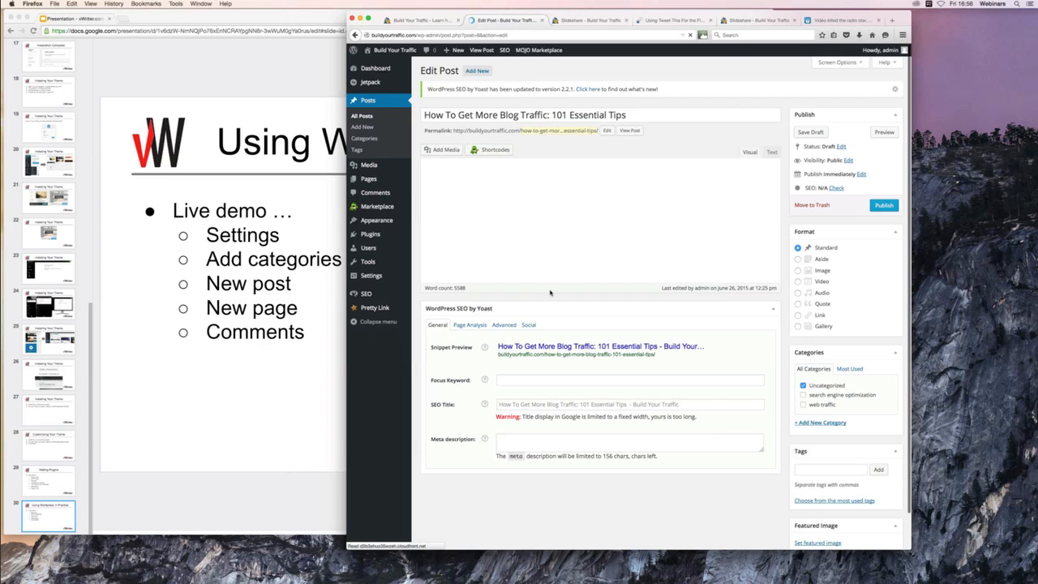
pyautogui.scroll(-10, 575, 290)
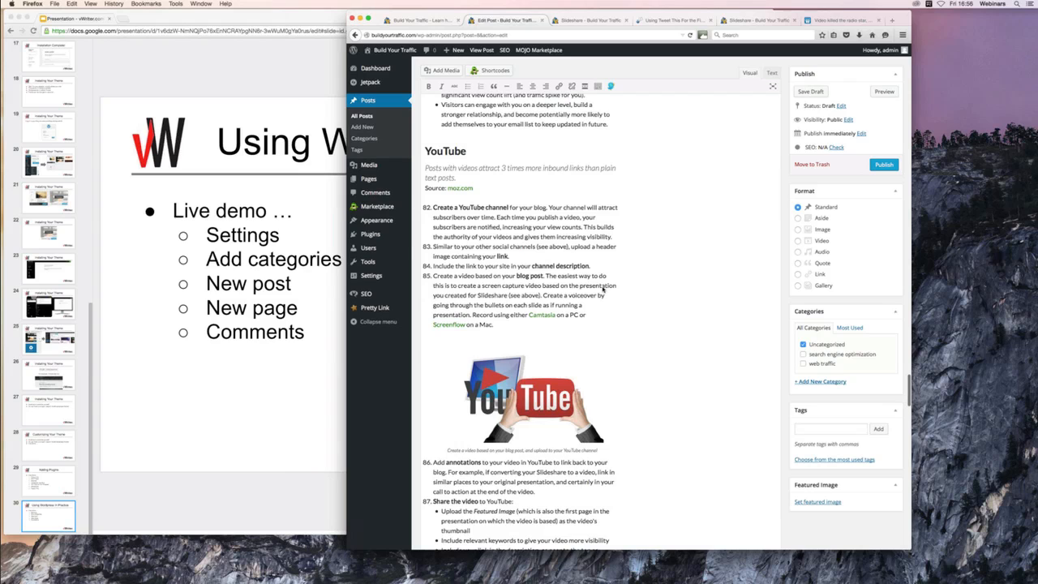
pyautogui.scroll(-15, 603, 289)
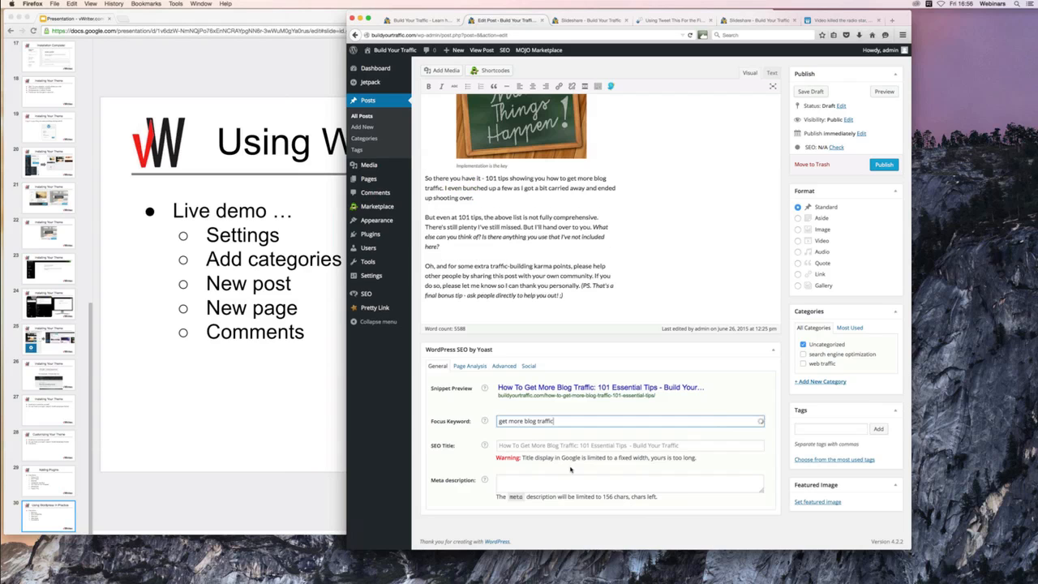
pyautogui.click(704, 404)
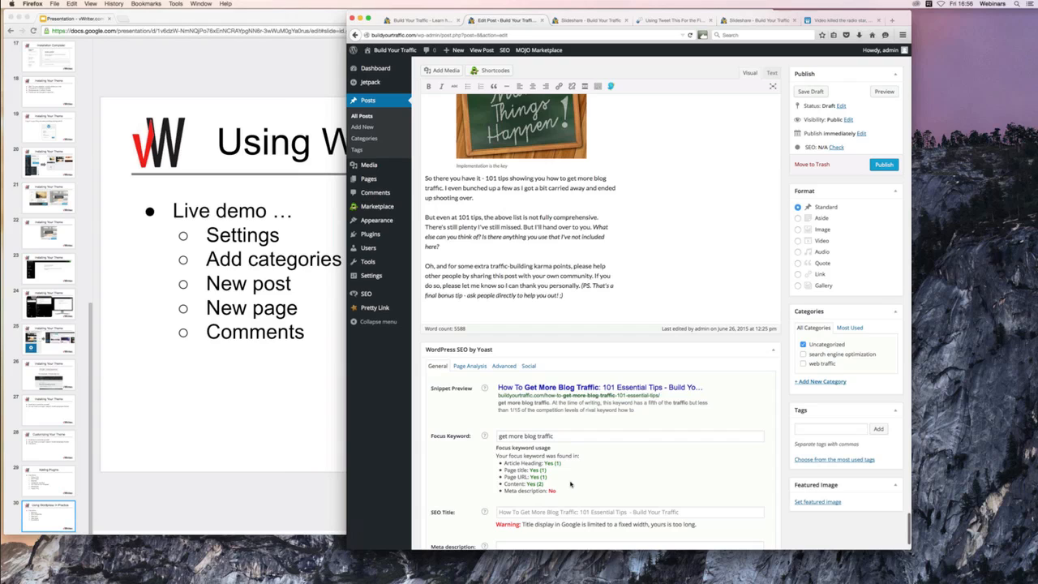
# - Examine the focus keyword usage, SEO title, meta description and snippet preview of the draft
pyautogui.scroll(-1, 570, 484)
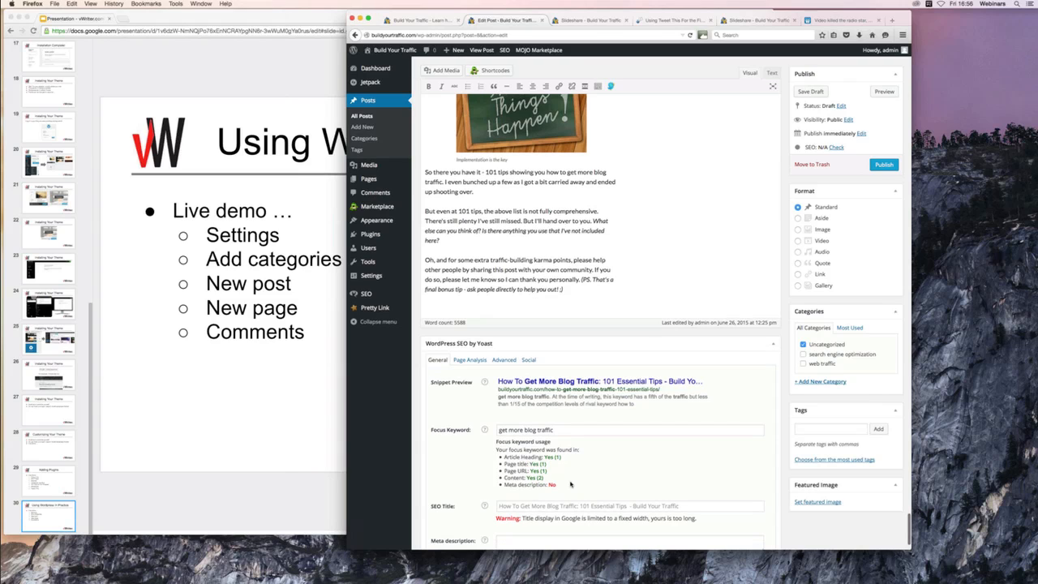
pyautogui.scroll(-1, 567, 483)
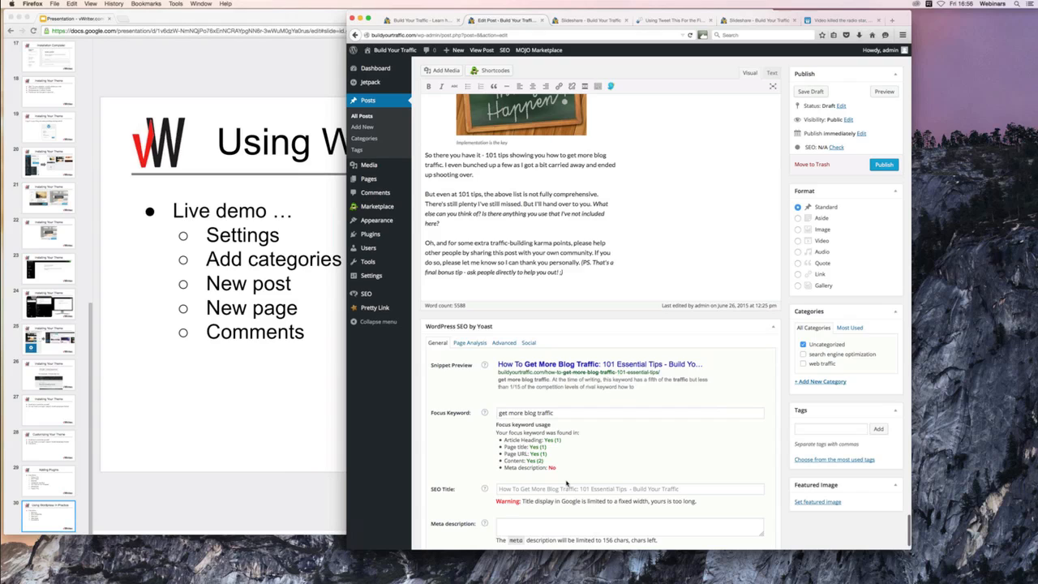
pyautogui.scroll(-3, 566, 483)
pyautogui.click(603, 487)
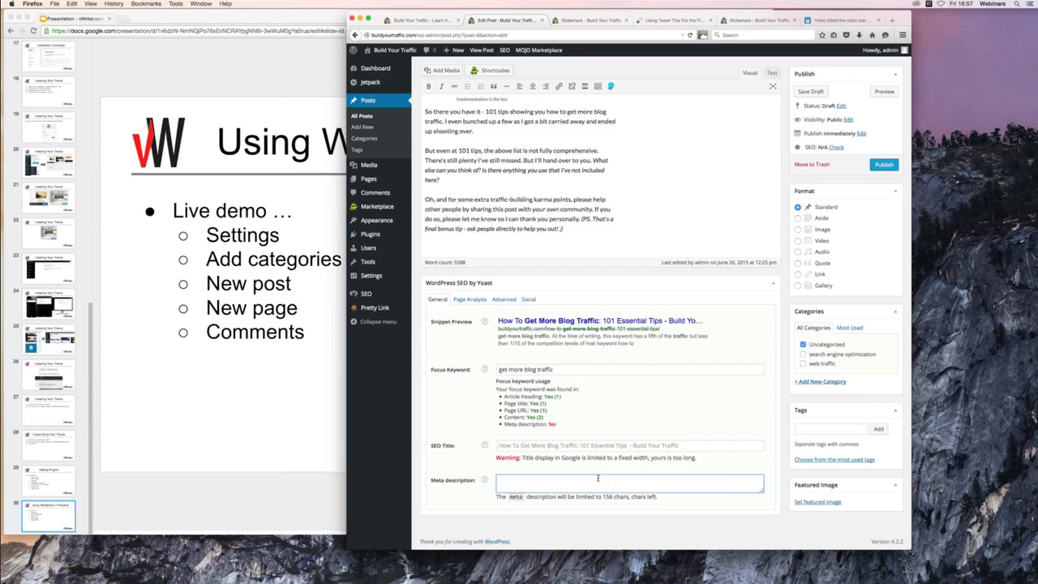
pyautogui.click(497, 445)
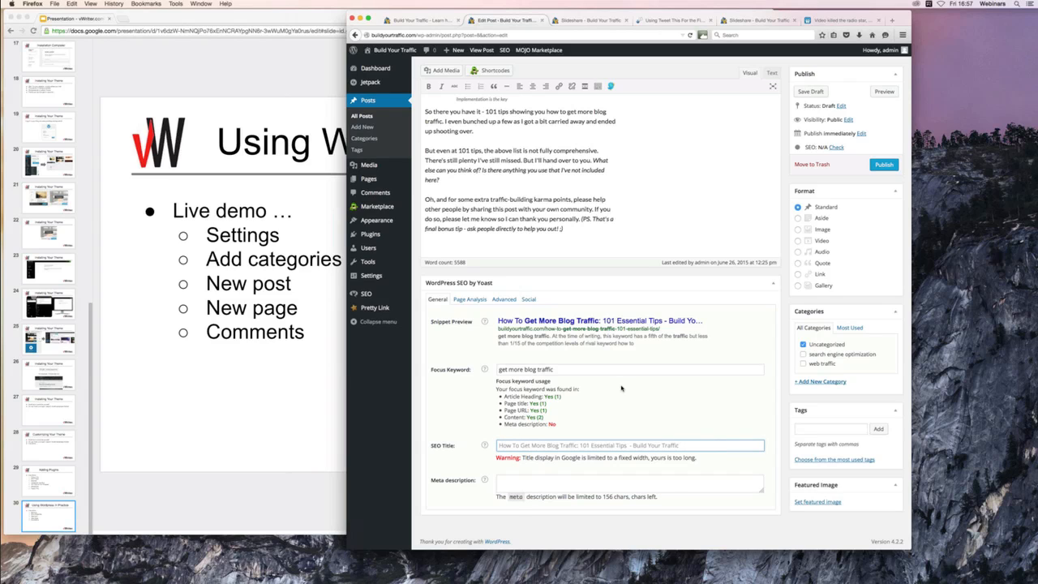
pyautogui.scroll(2, 621, 389)
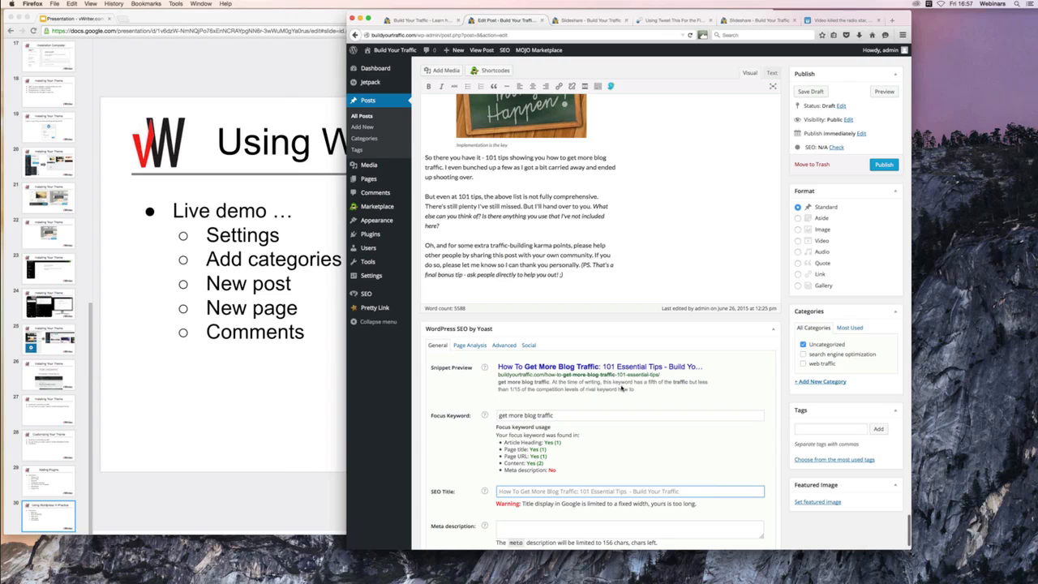
pyautogui.scroll(5, 621, 389)
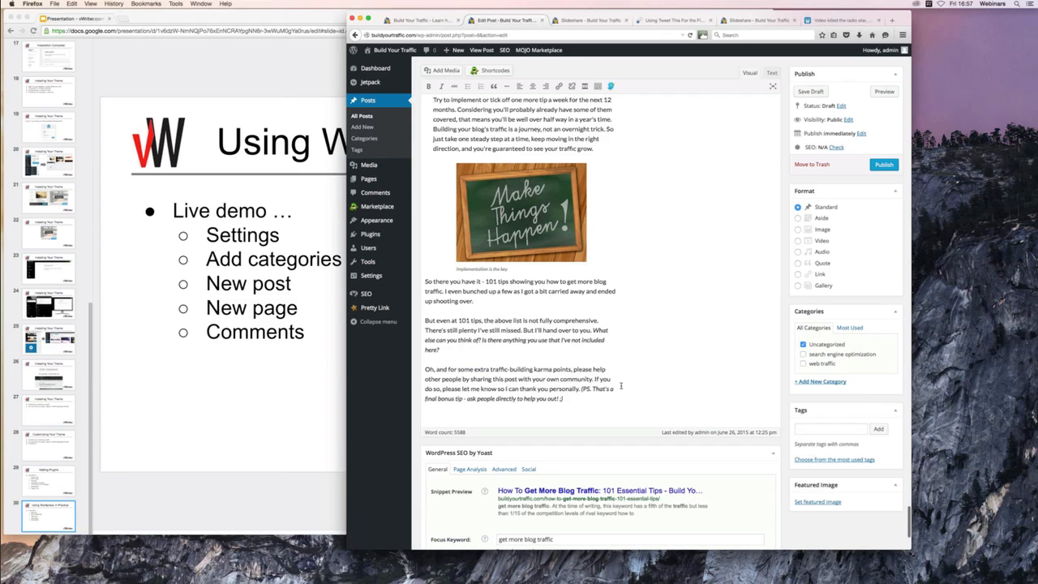
# - Save the post draft to update its SEO score, and show the Yoast page analysis
pyautogui.click(469, 469)
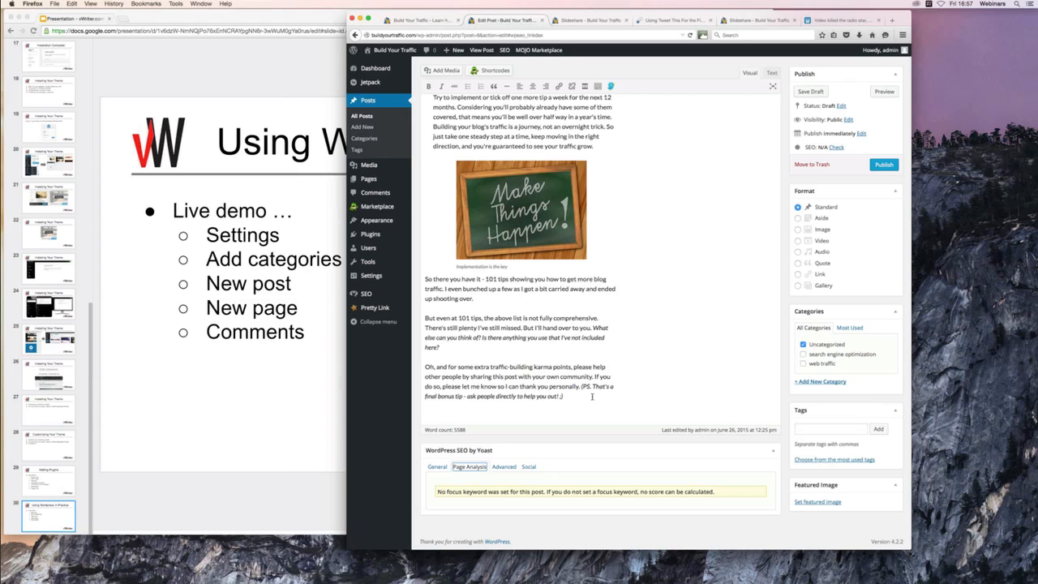
pyautogui.scroll(5, 776, 142)
pyautogui.click(811, 92)
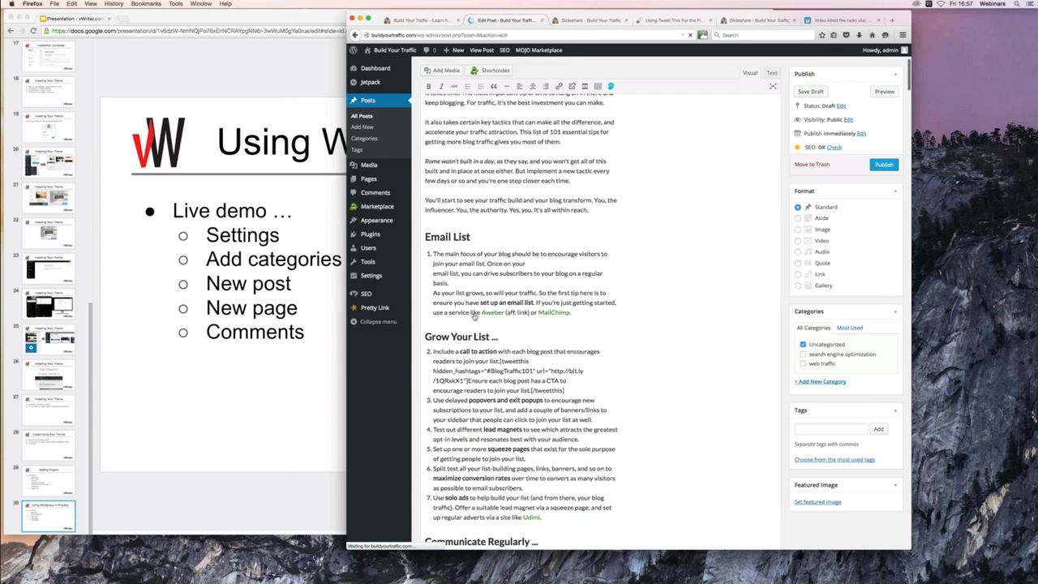
pyautogui.scroll(-20, 475, 316)
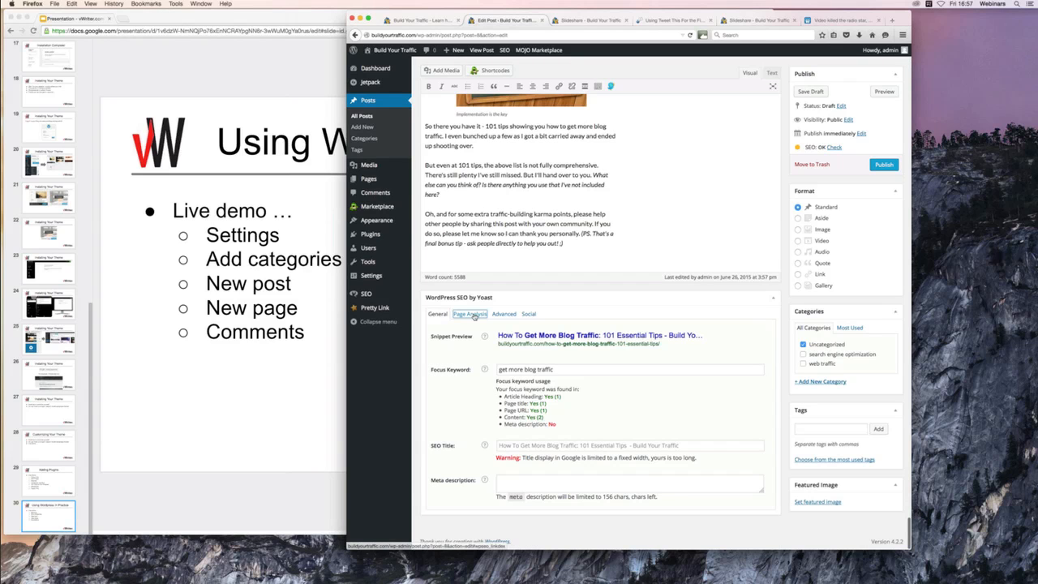
pyautogui.click(474, 316)
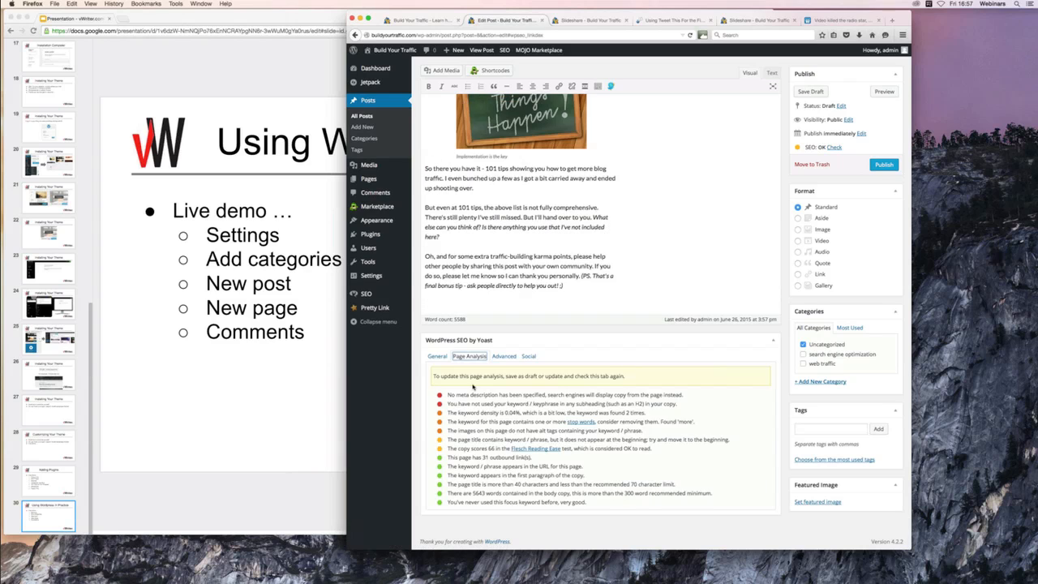
# - Review the advanced Yoast options for meta robots, sitemap, canonical URL and redirect, and collapse the WordPress SEO box
pyautogui.click(498, 357)
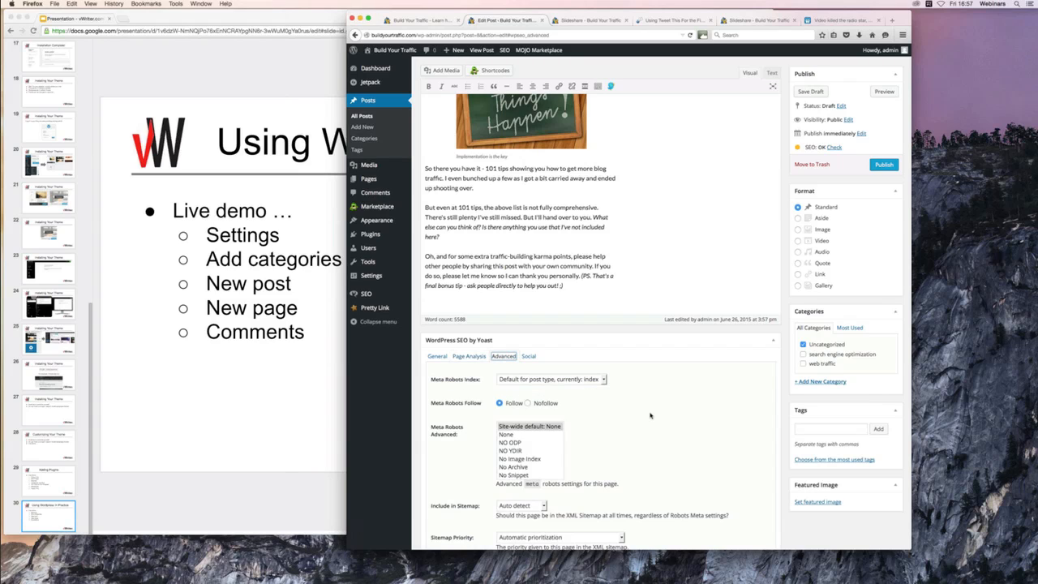
pyautogui.scroll(-1, 649, 415)
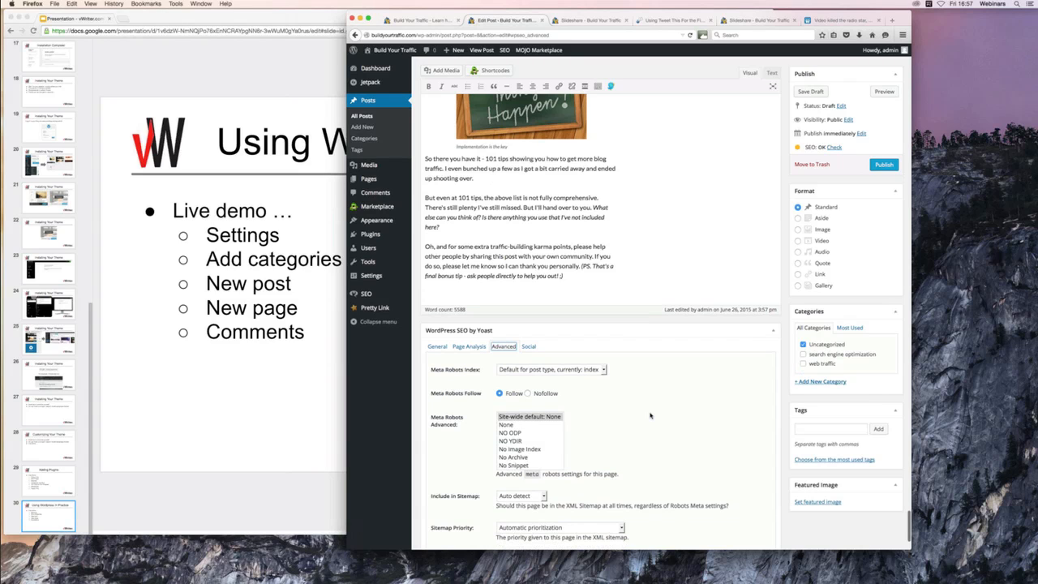
pyautogui.scroll(-2, 650, 415)
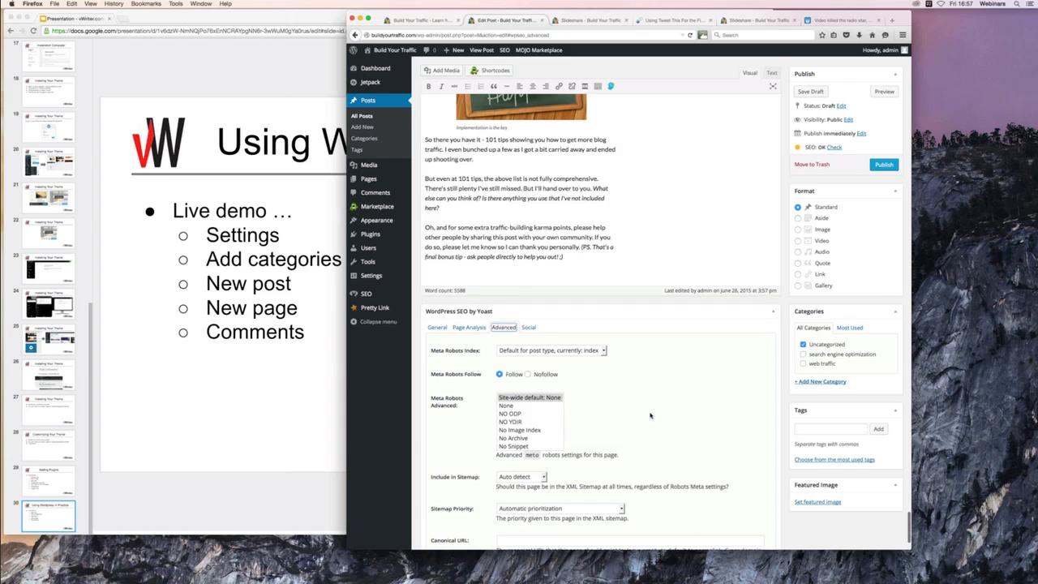
pyautogui.scroll(-10, 453, 257)
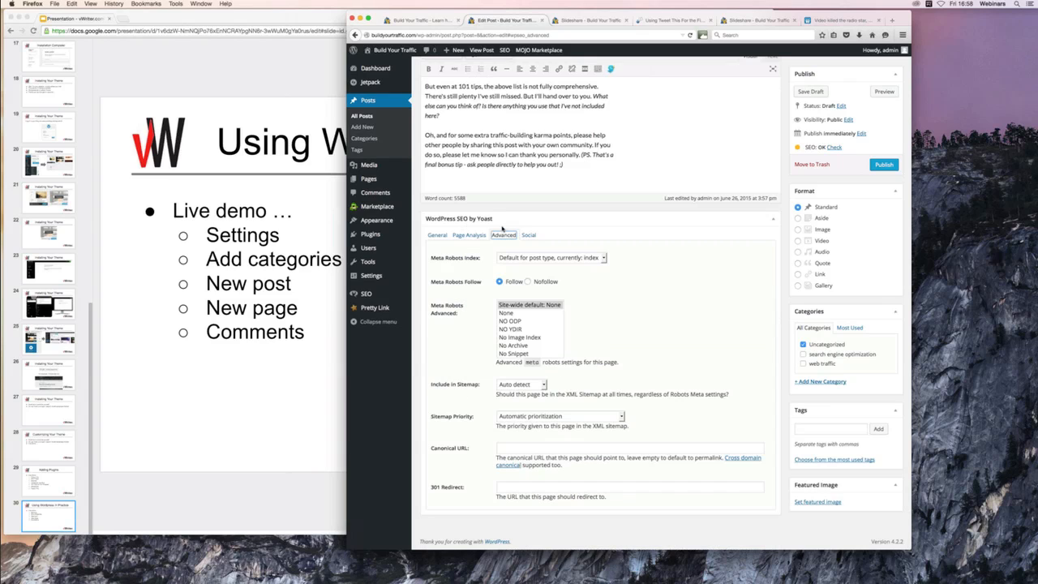
pyautogui.click(502, 223)
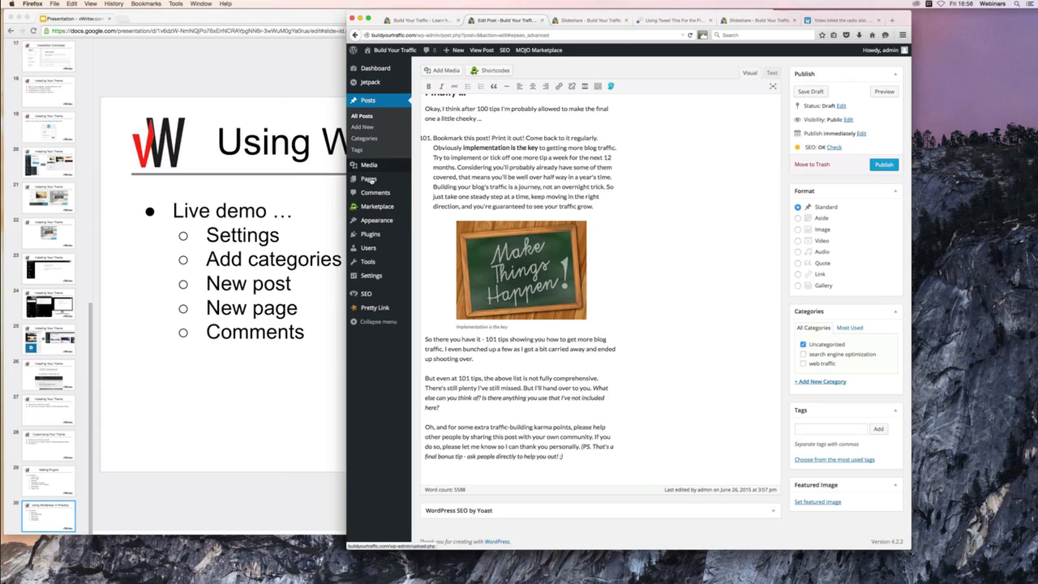
# - View the list of the site's pages and proceed to the comments
pyautogui.click(369, 183)
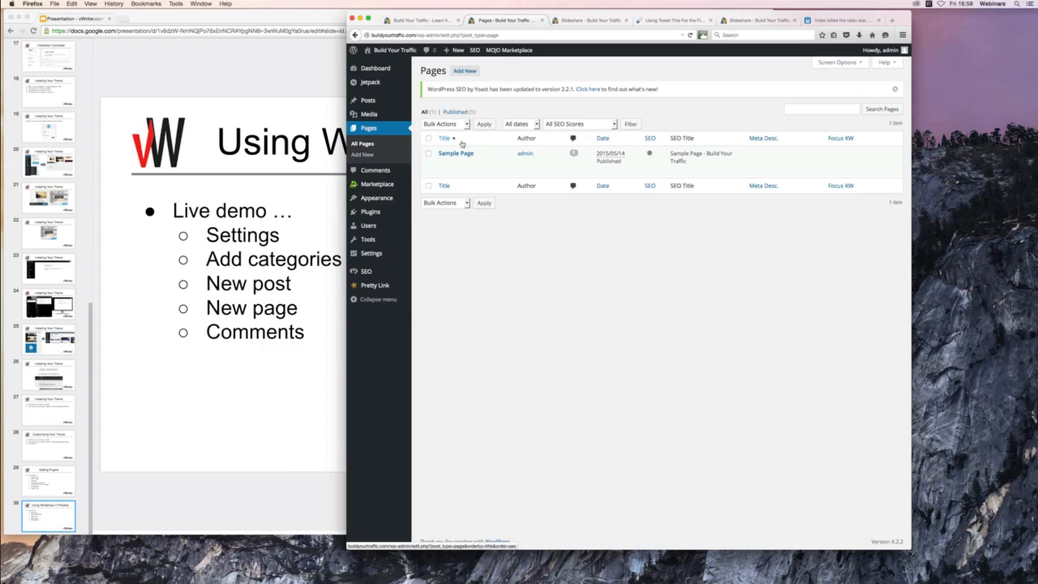
pyautogui.click(374, 171)
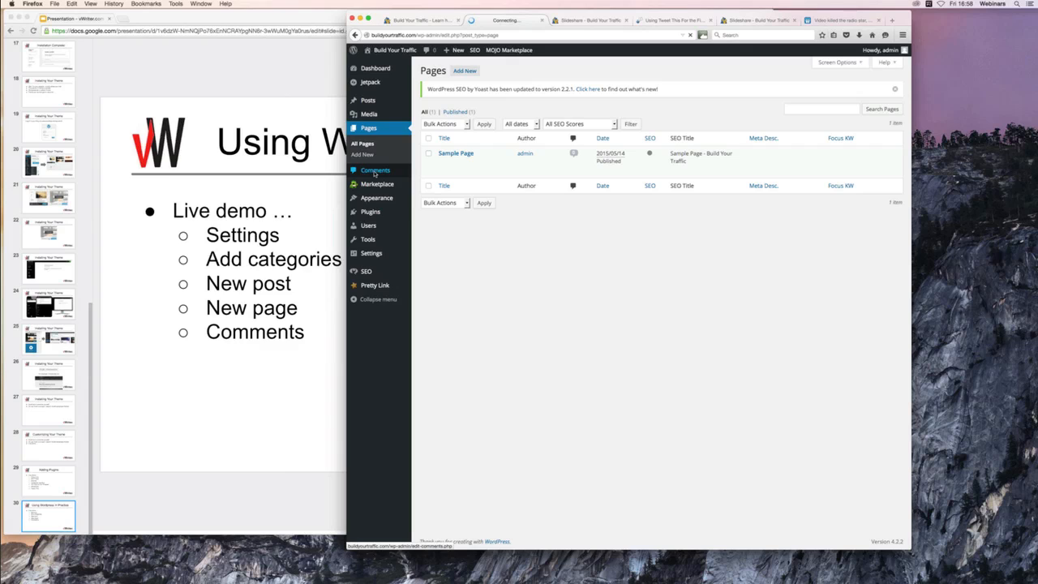